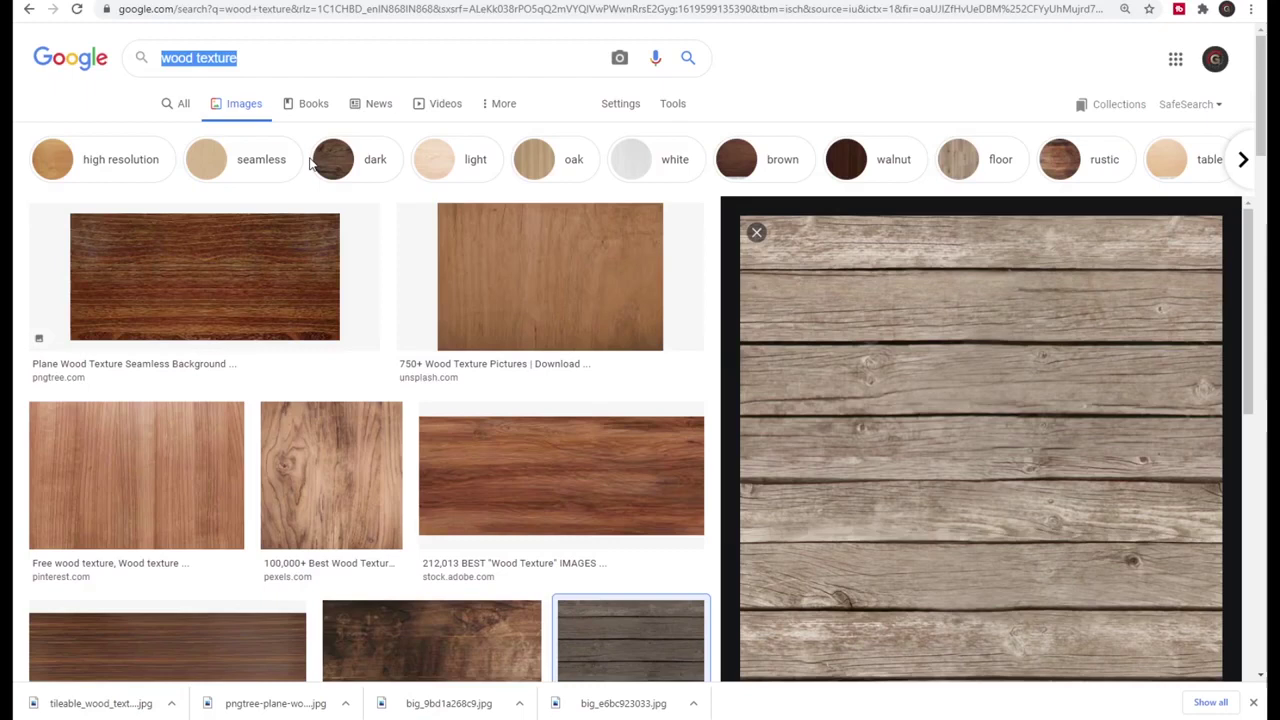
- Search Google Images for 'rock texture'
{"action": "type", "text": "rock"}
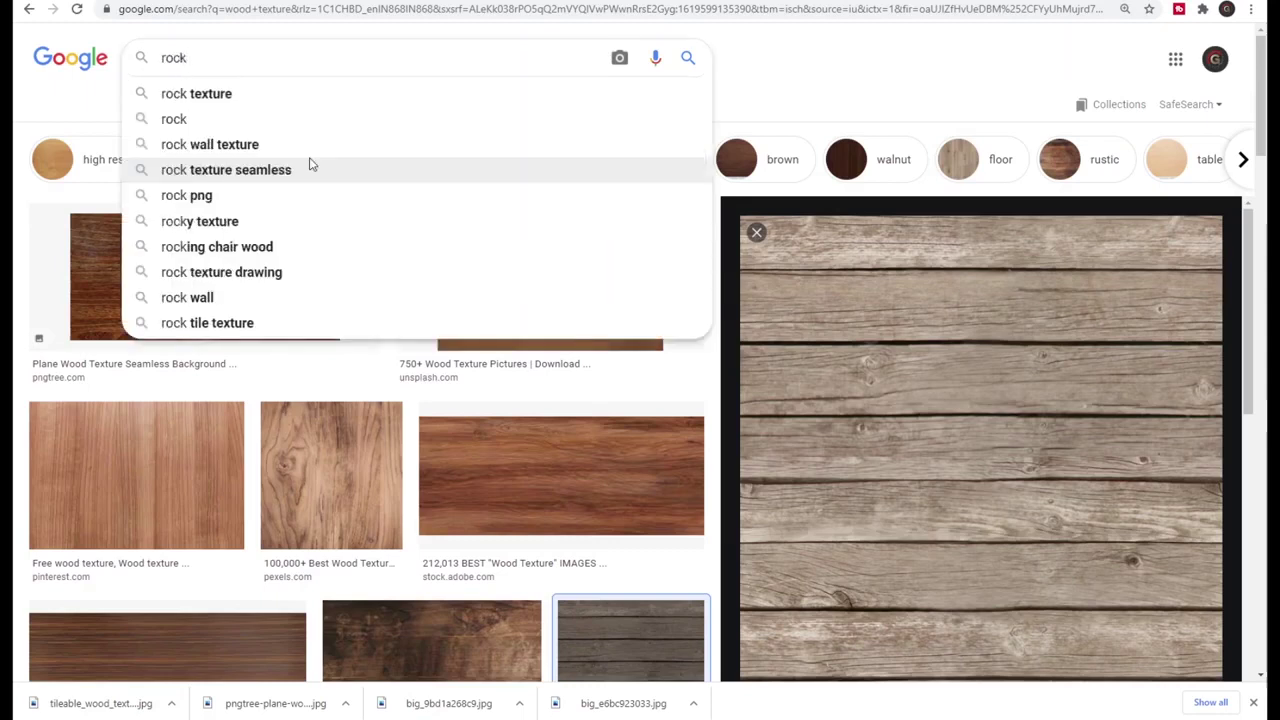
{"action": "type", "text": " texture"}
{"action": "key", "text": "Return"}
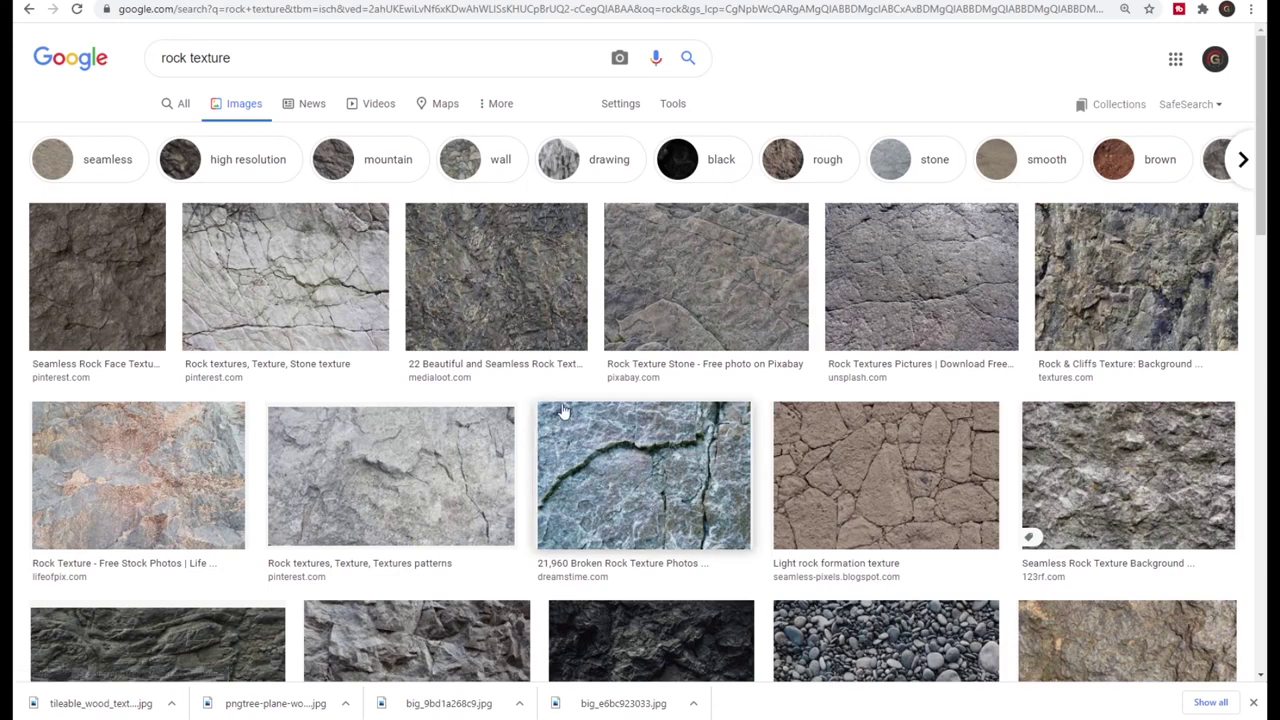
{"action": "scroll", "coordinate": [563, 411], "scroll_direction": "down", "scroll_amount": 2}
- Save the Light rock formation texture image to the Desktop
{"action": "left_click", "coordinate": [886, 322]}
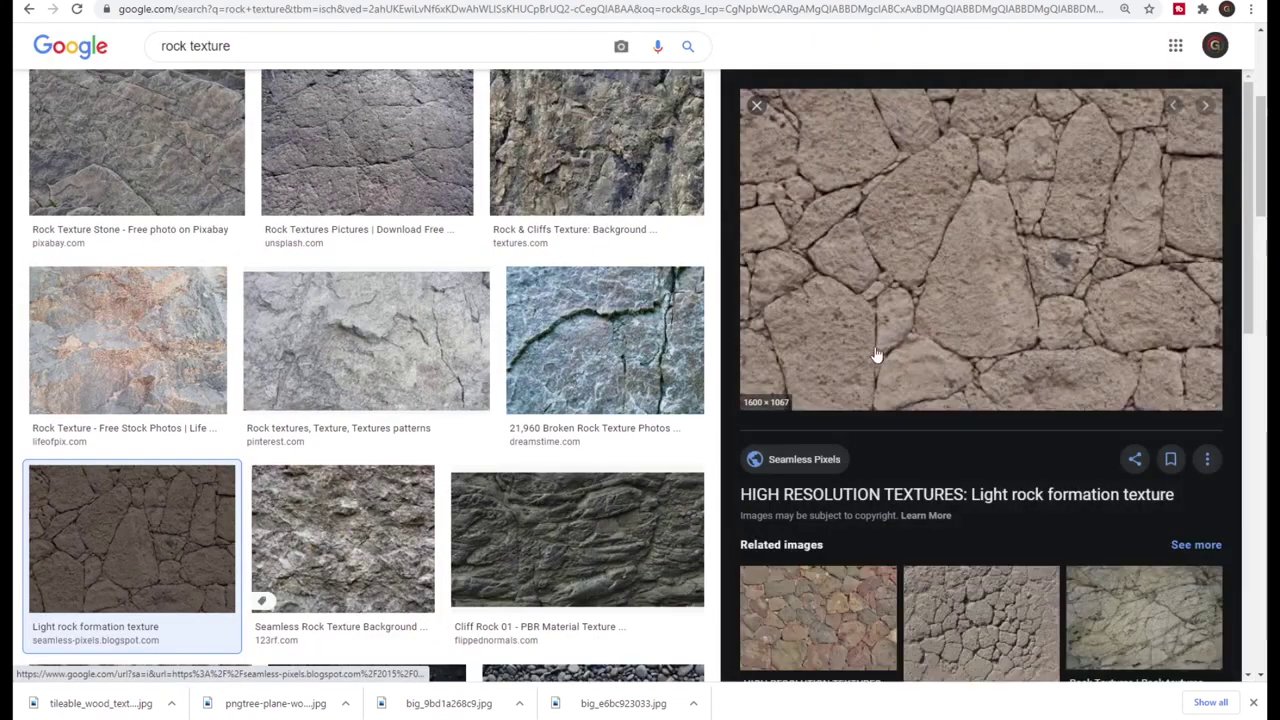
{"action": "right_click", "coordinate": [968, 243]}
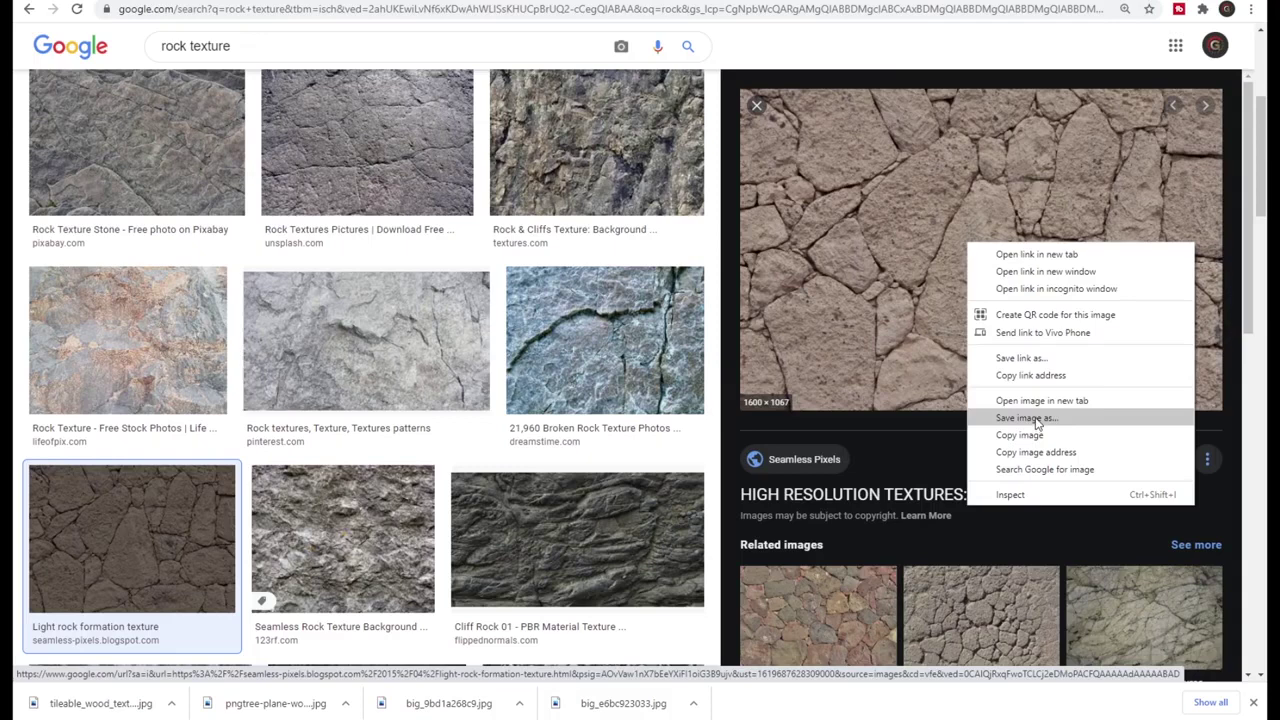
{"action": "left_click", "coordinate": [1026, 418]}
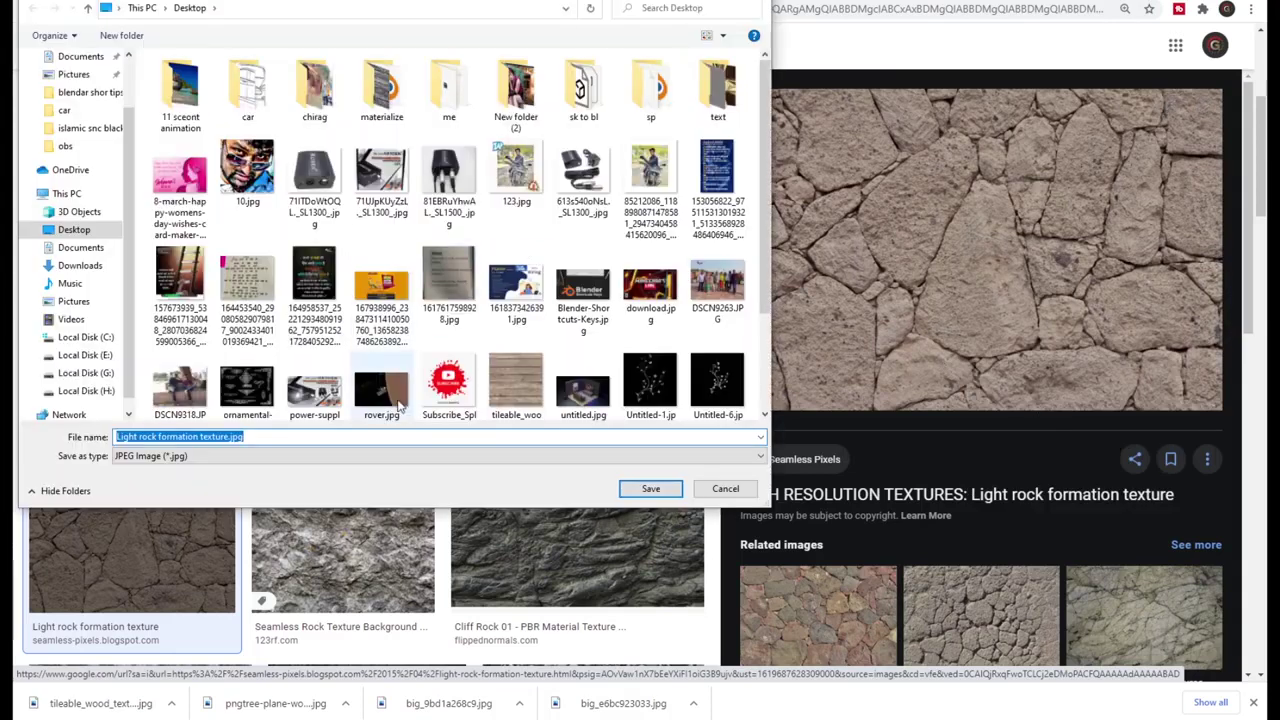
{"action": "left_click", "coordinate": [630, 489]}
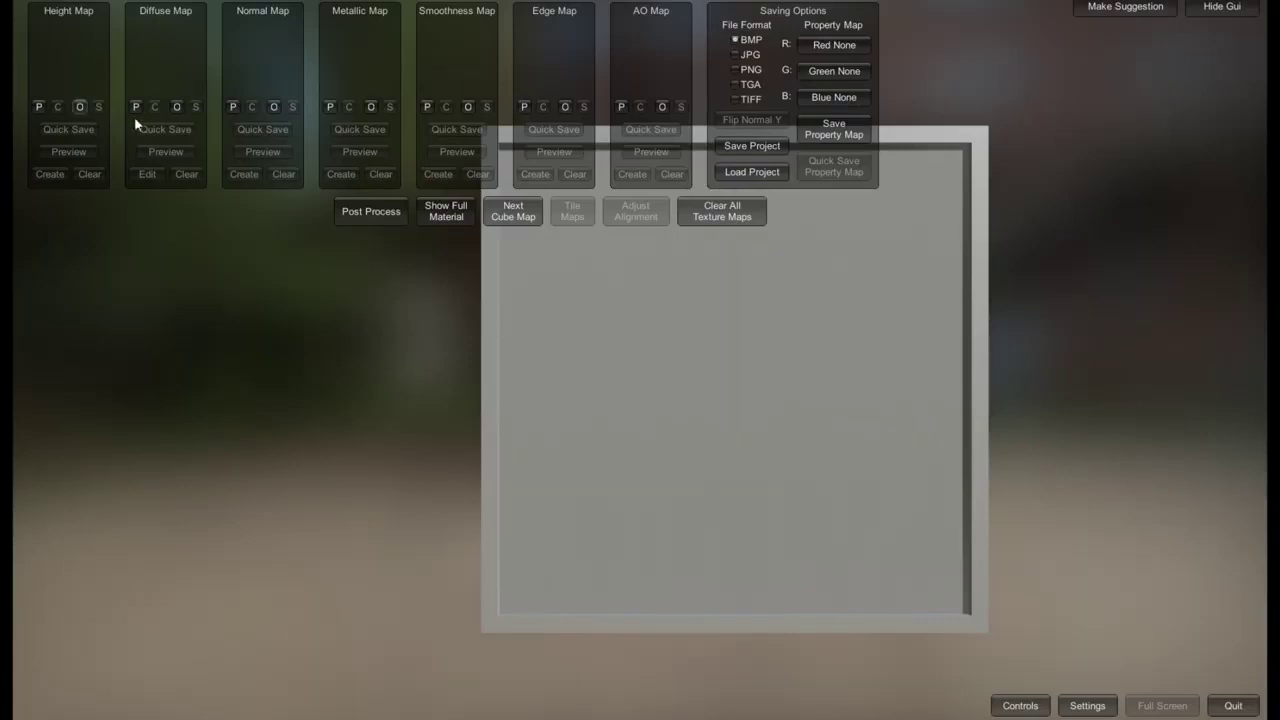
- Load Light rock formation texture.jpg from the Desktop as the Materialize diffuse map
{"action": "left_click", "coordinate": [175, 107]}
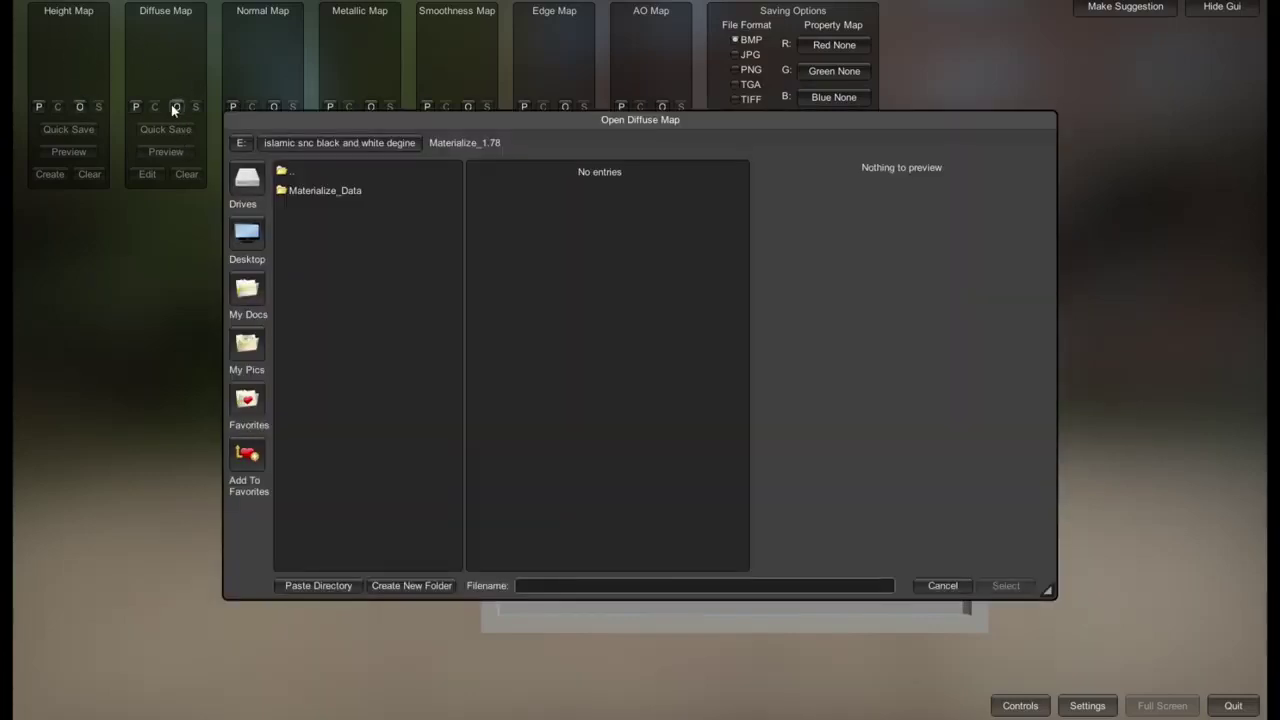
{"action": "left_click", "coordinate": [246, 234]}
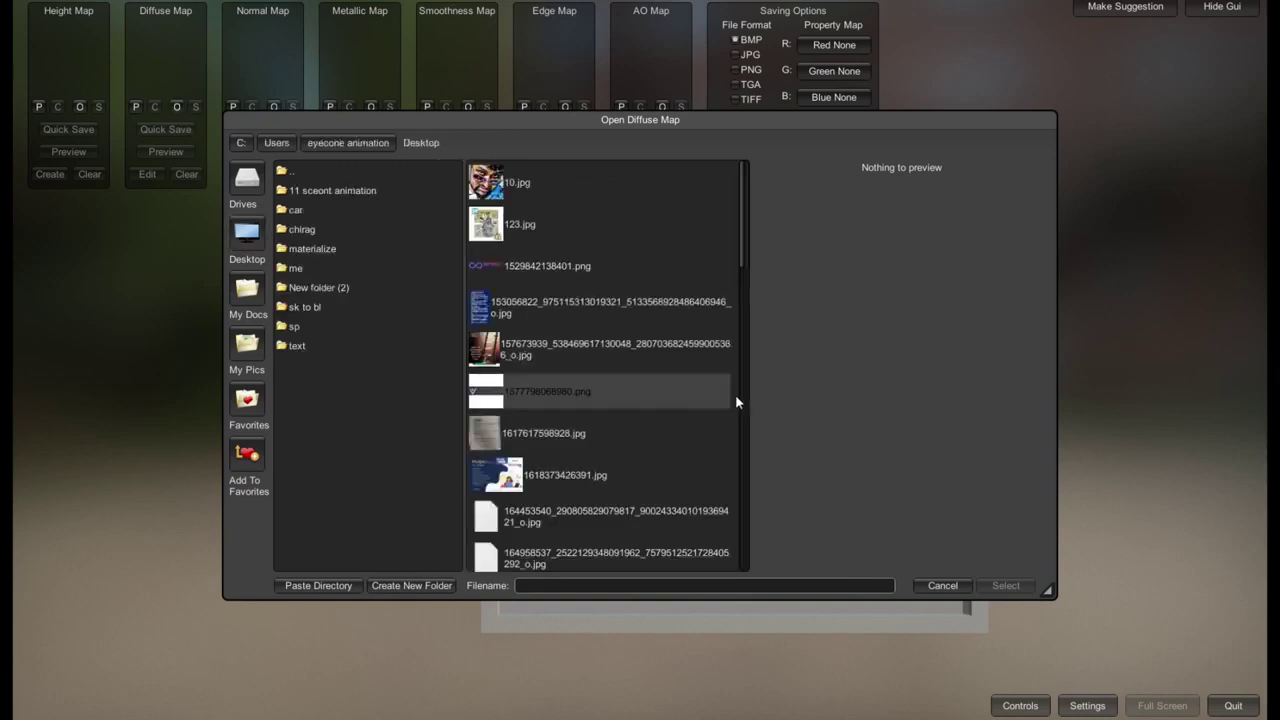
{"action": "scroll", "coordinate": [700, 385], "scroll_direction": "down", "scroll_amount": 3}
{"action": "scroll", "coordinate": [696, 385], "scroll_direction": "down", "scroll_amount": 3}
{"action": "scroll", "coordinate": [692, 381], "scroll_direction": "down", "scroll_amount": 5}
{"action": "scroll", "coordinate": [690, 380], "scroll_direction": "down", "scroll_amount": 3}
{"action": "scroll", "coordinate": [688, 380], "scroll_direction": "up", "scroll_amount": 3}
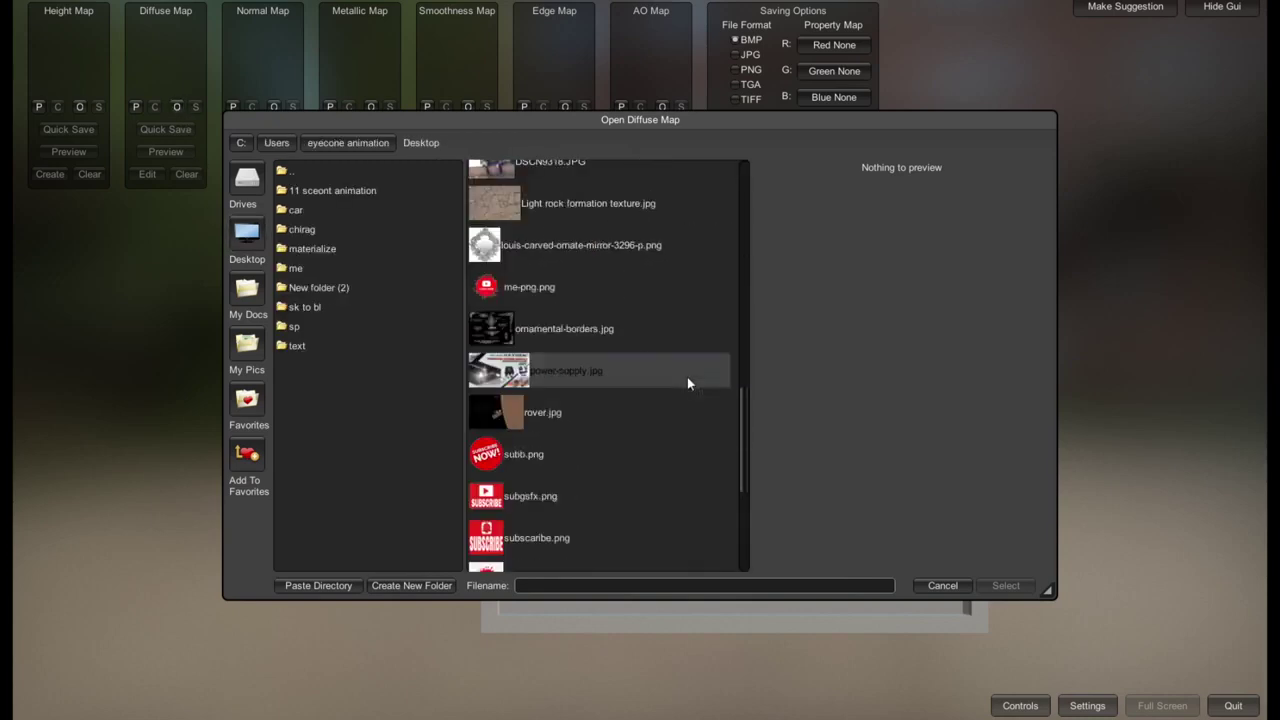
{"action": "left_click", "coordinate": [495, 201]}
{"action": "double_click", "coordinate": [495, 198]}
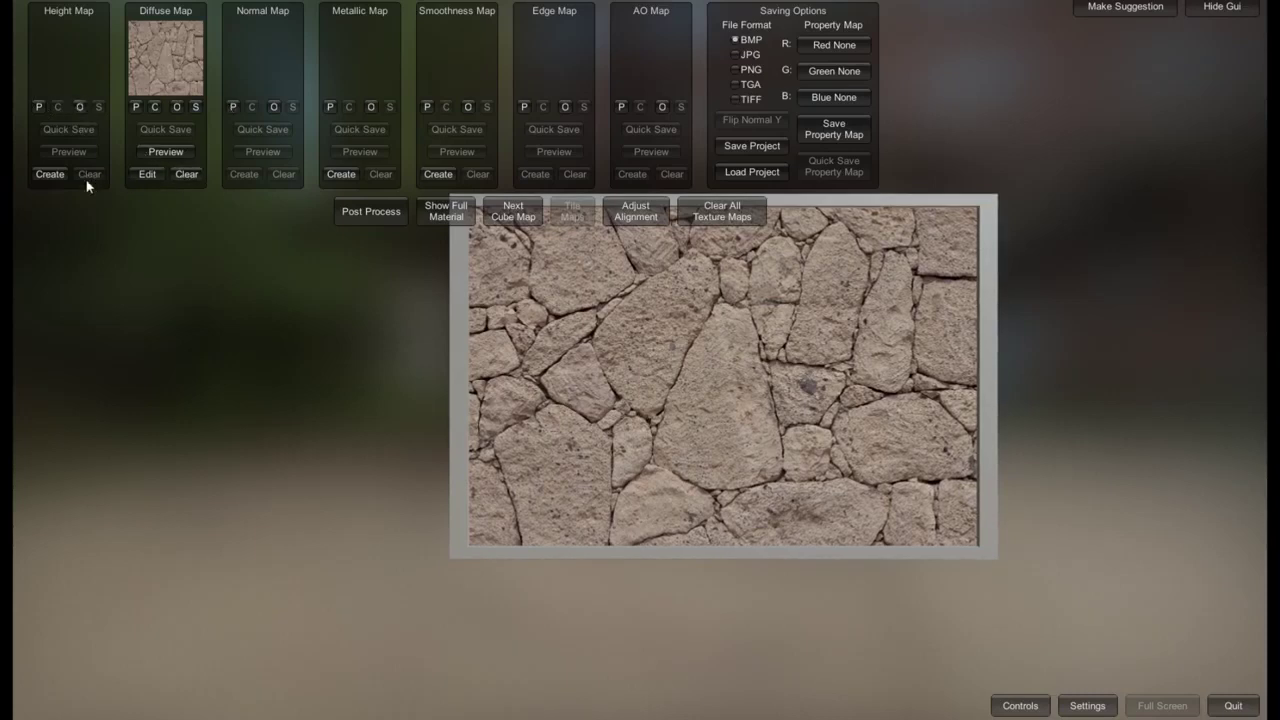
- Create a height map from the diffuse using a preset and set it as the height map
{"action": "left_click", "coordinate": [55, 175]}
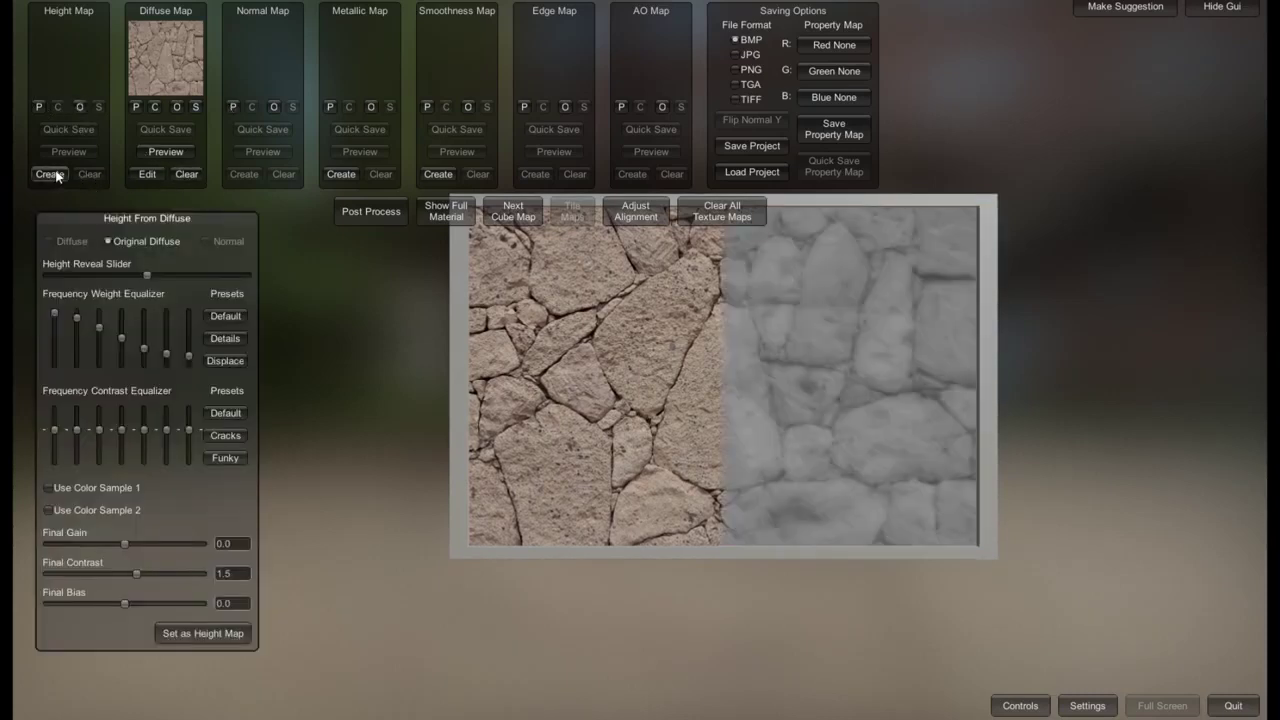
{"action": "left_click", "coordinate": [230, 339]}
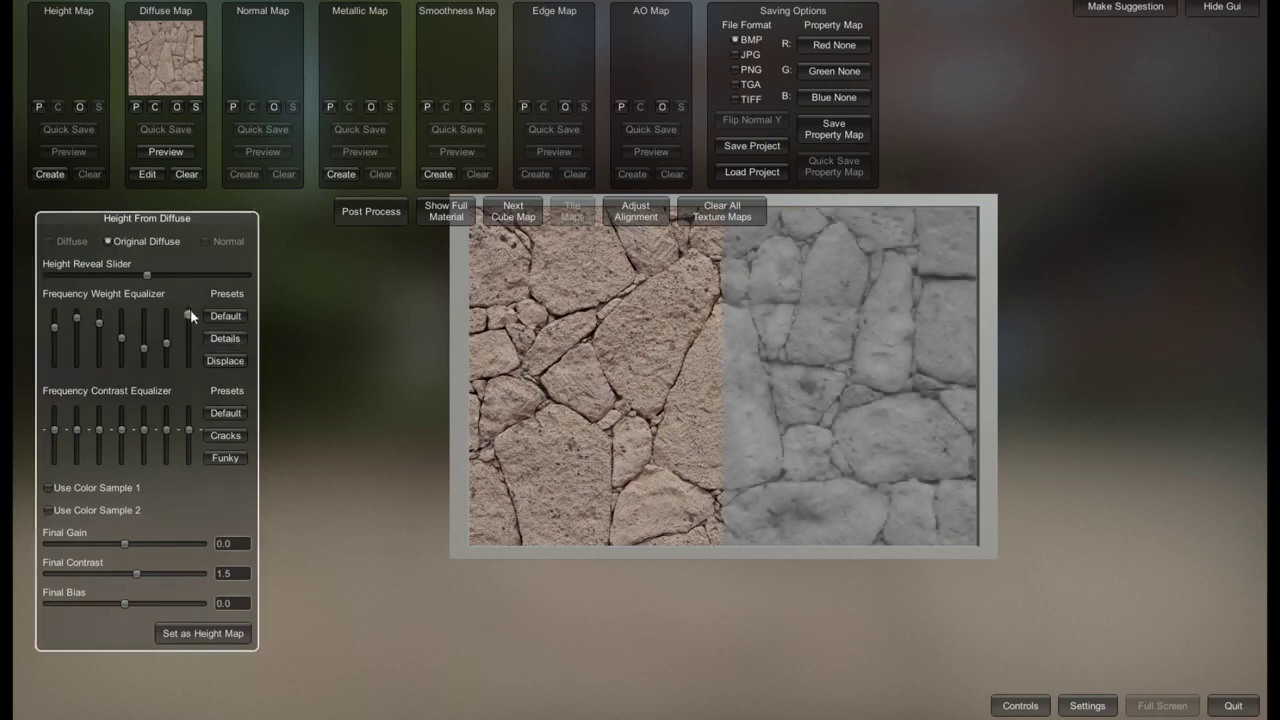
{"action": "left_click", "coordinate": [212, 636]}
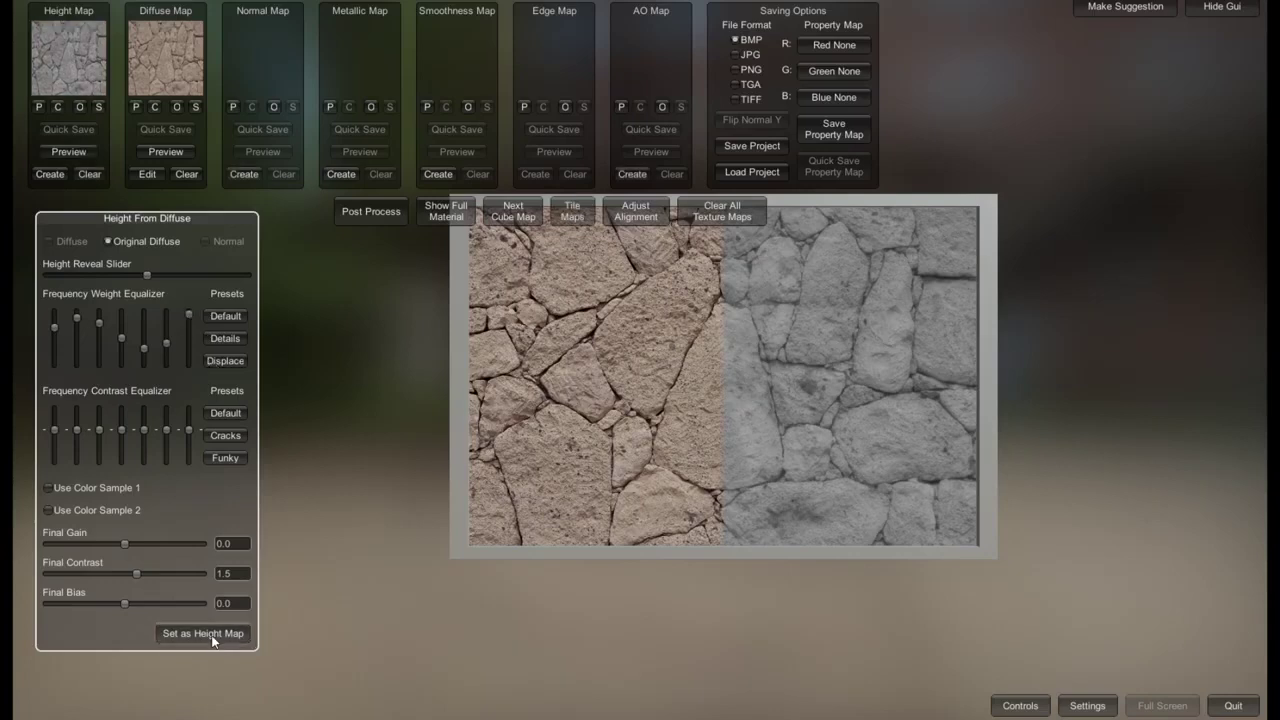
- Generate a normal map, trying Crisp, Smooth and Default presets, and set it as the normal map
{"action": "left_click", "coordinate": [246, 174]}
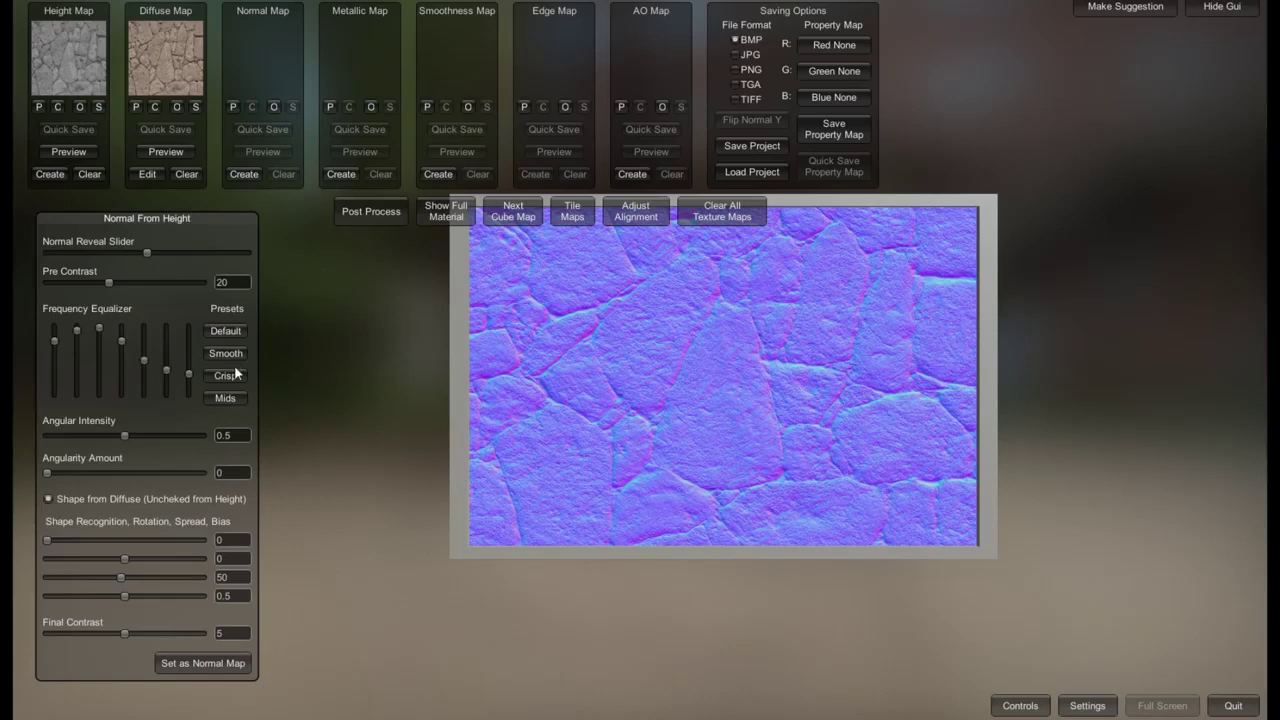
{"action": "left_click", "coordinate": [233, 377]}
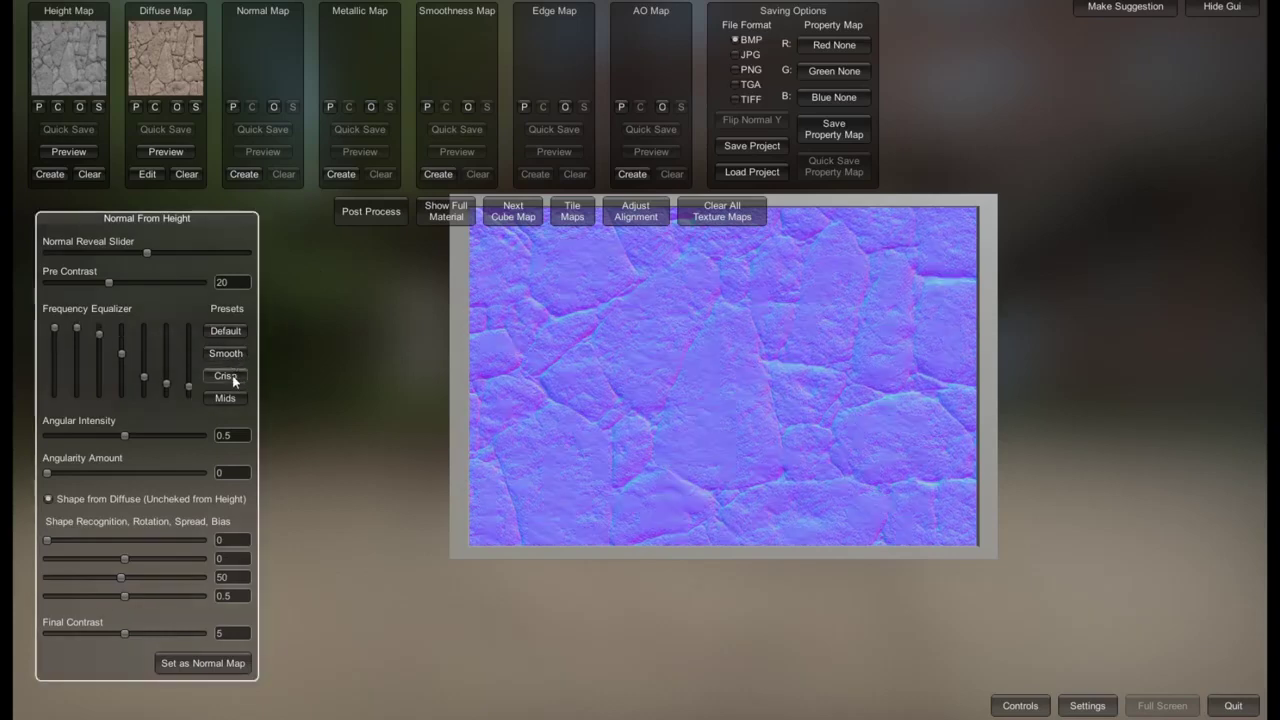
{"action": "left_click", "coordinate": [233, 377]}
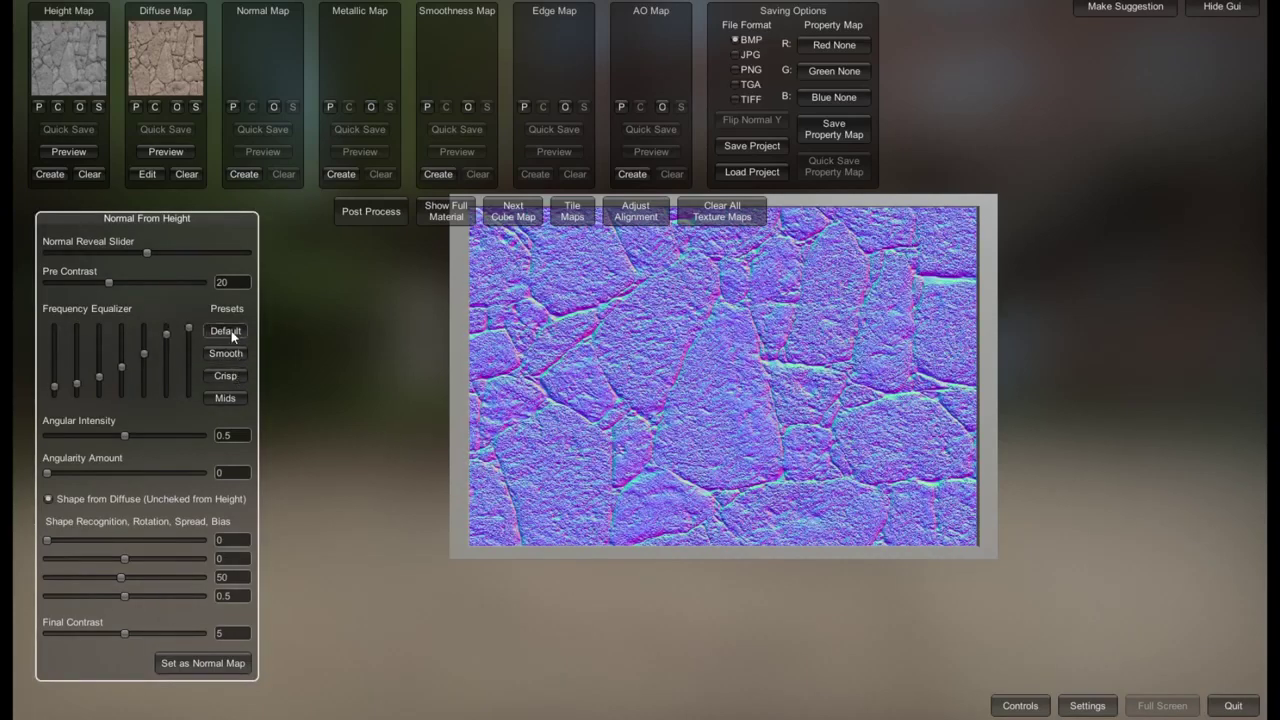
{"action": "left_click", "coordinate": [234, 354]}
{"action": "left_click", "coordinate": [232, 335]}
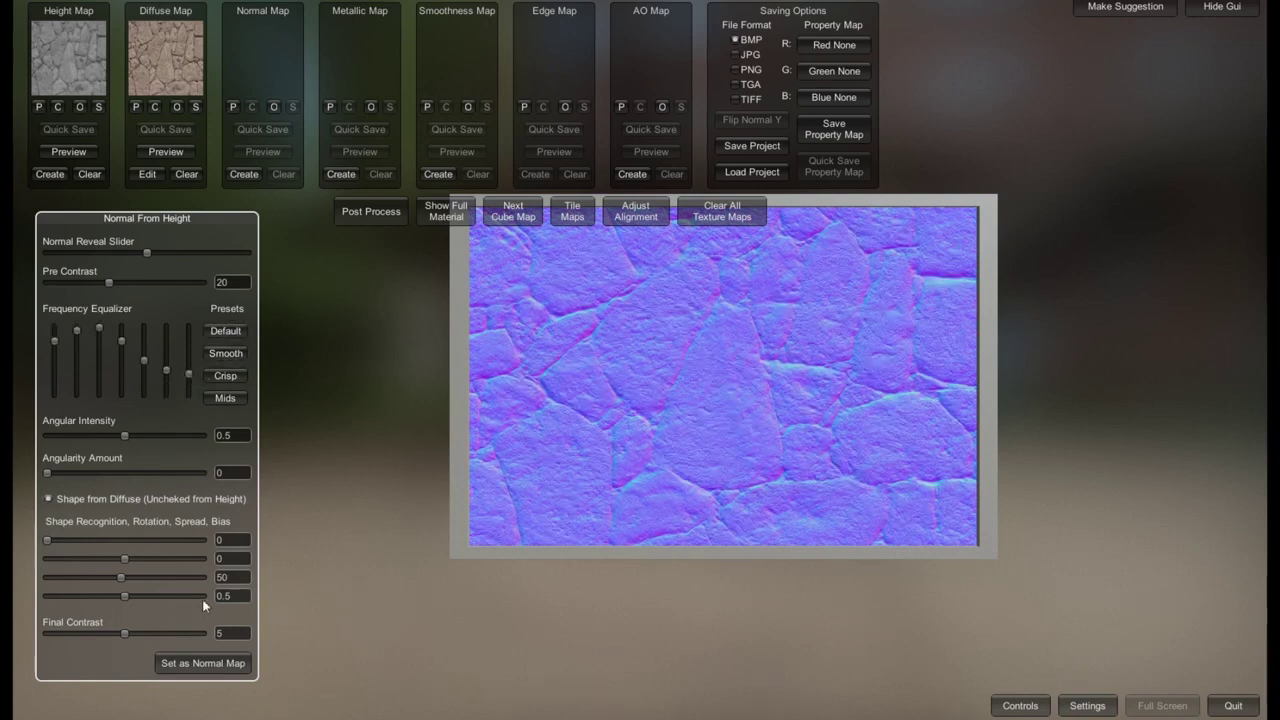
{"action": "left_click", "coordinate": [205, 665]}
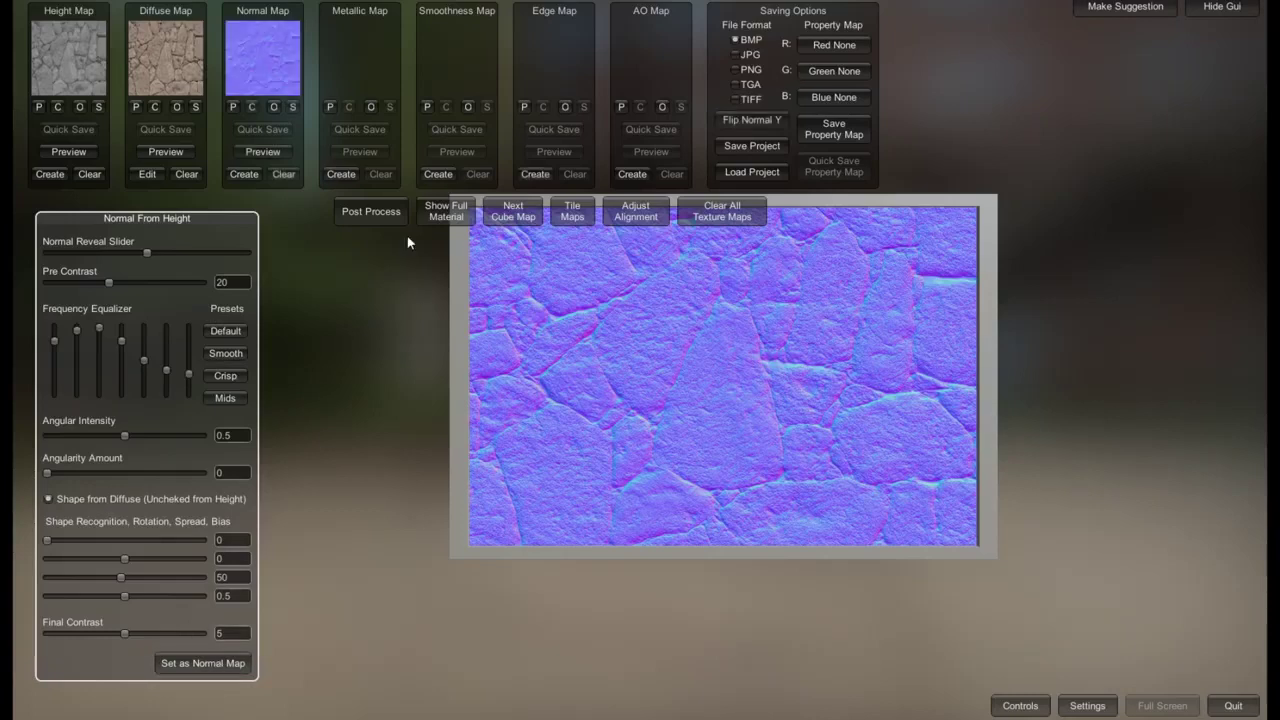
- Create a metallic map with final contrast about 0.37 and reduced high pass overlay
{"action": "left_click", "coordinate": [342, 175]}
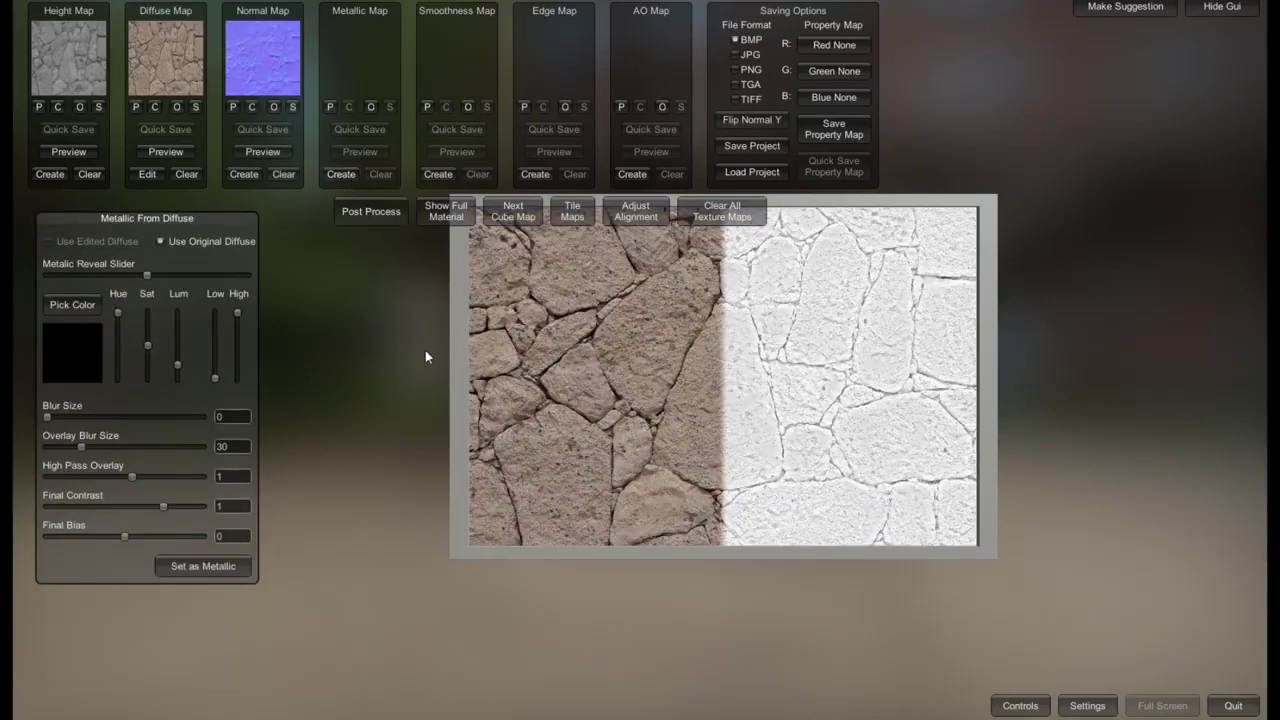
{"action": "mouse_move", "coordinate": [122, 507]}
{"action": "left_mouse_down"}
{"action": "mouse_move", "coordinate": [139, 507]}
{"action": "mouse_move", "coordinate": [91, 536]}
{"action": "mouse_move", "coordinate": [105, 536]}
{"action": "left_mouse_up"}
{"action": "mouse_move", "coordinate": [120, 472]}
{"action": "left_mouse_down"}
{"action": "mouse_move", "coordinate": [92, 475]}
{"action": "mouse_move", "coordinate": [114, 481]}
{"action": "left_mouse_up"}
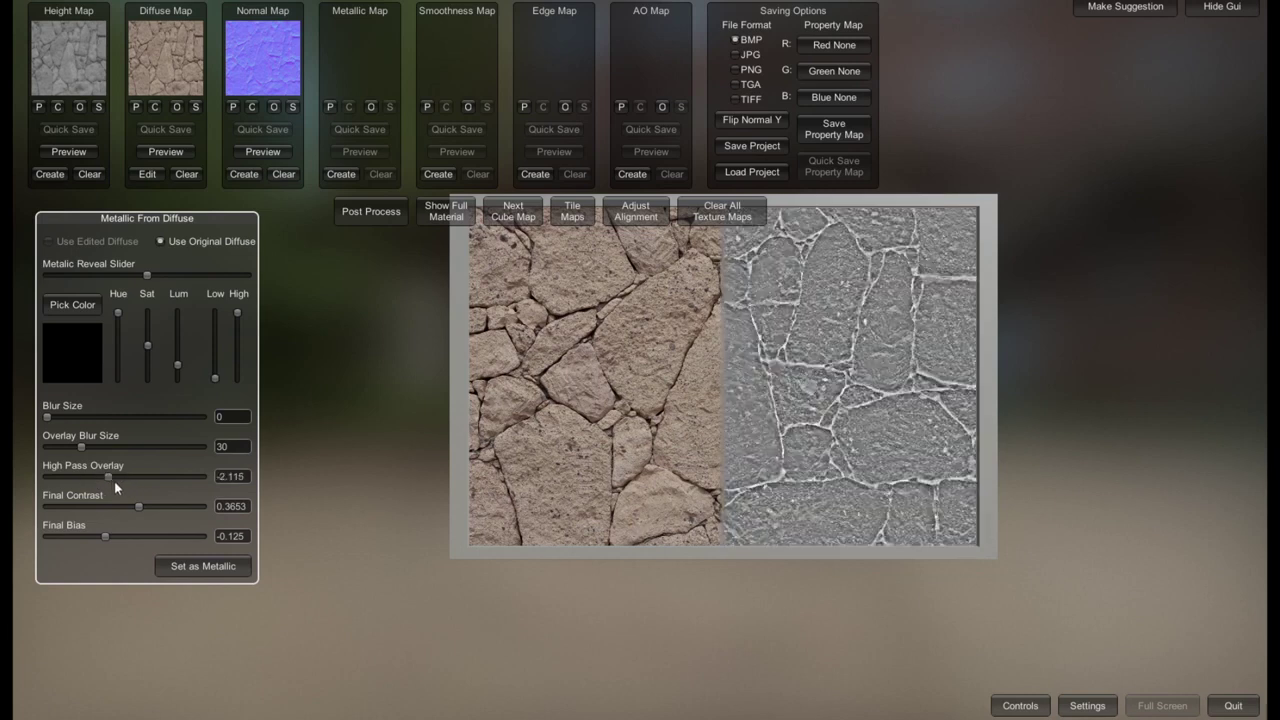
{"action": "left_click", "coordinate": [198, 567]}
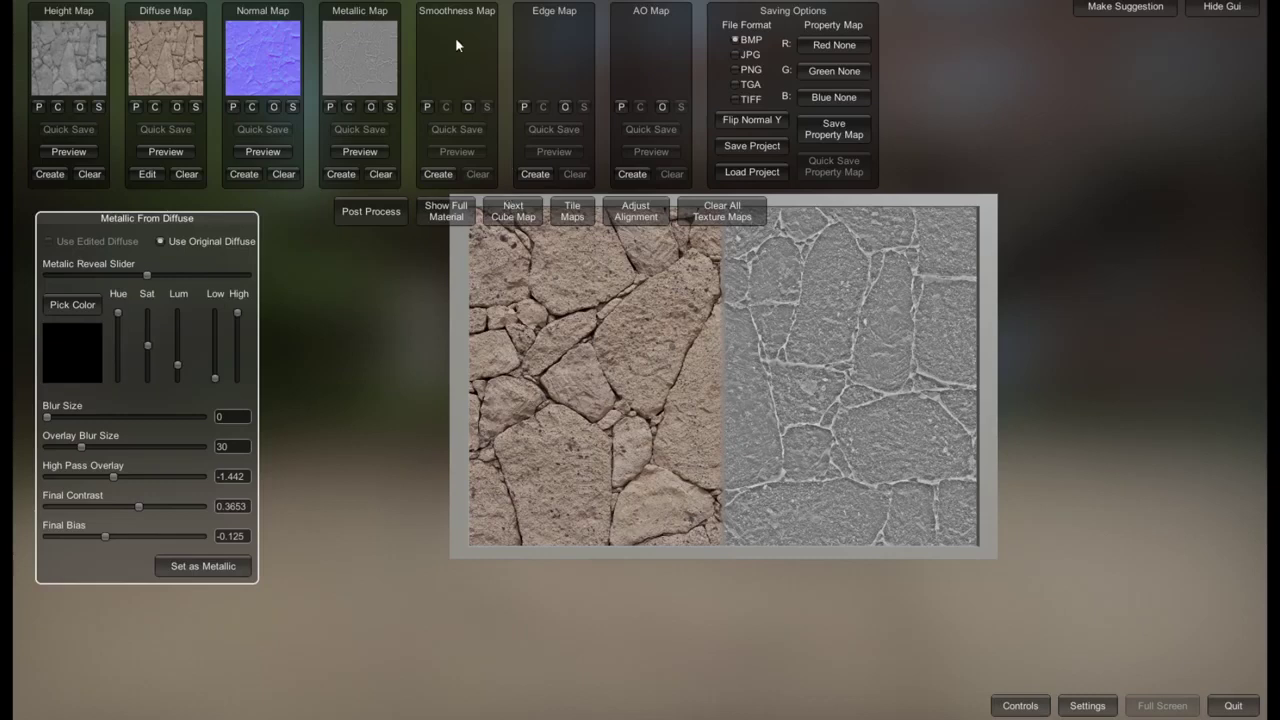
- Create an AO map with blend about 0.85 and preview the full material
{"action": "left_click", "coordinate": [634, 175]}
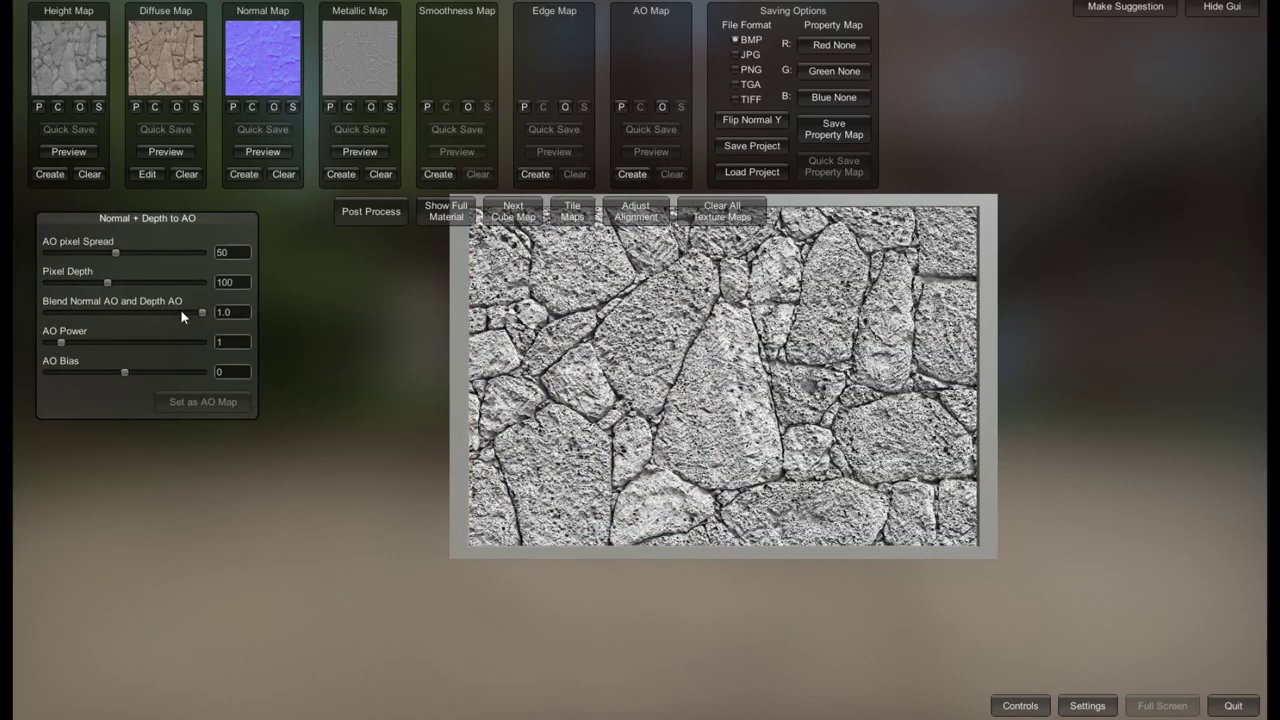
{"action": "left_click", "coordinate": [139, 311]}
{"action": "left_click_drag", "start_coordinate": [139, 313], "coordinate": [178, 313]}
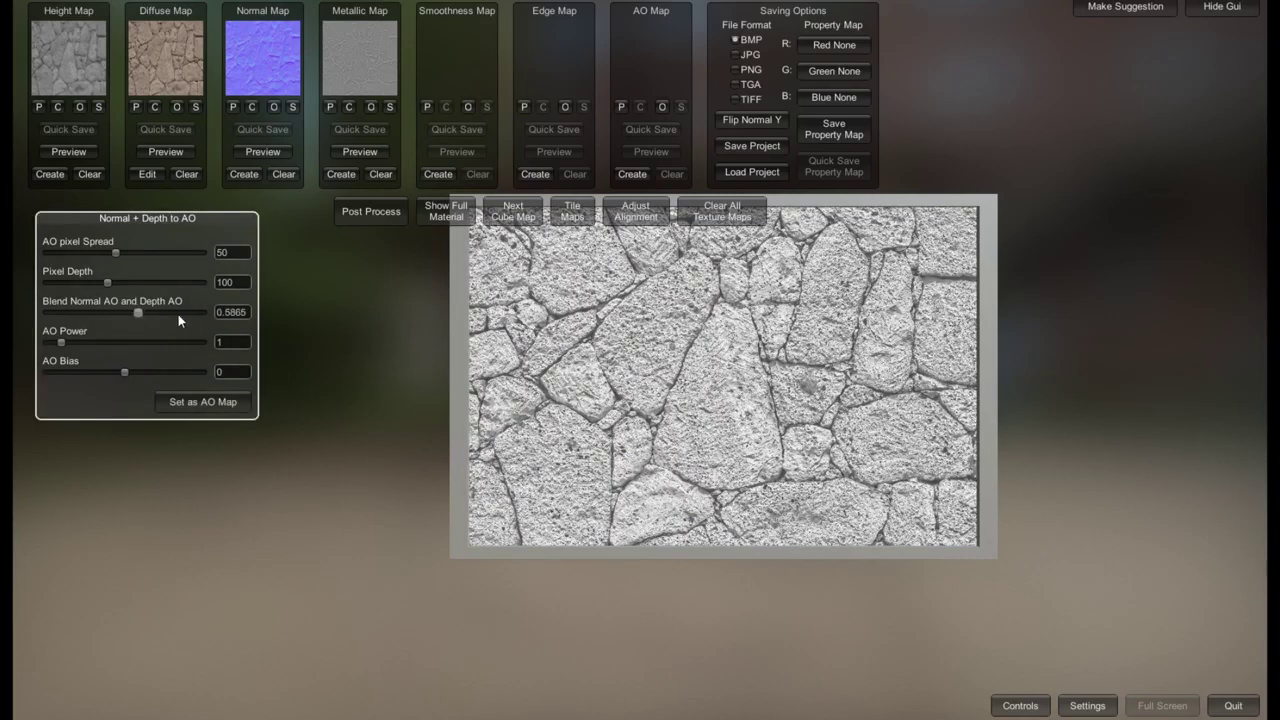
{"action": "left_click", "coordinate": [205, 402]}
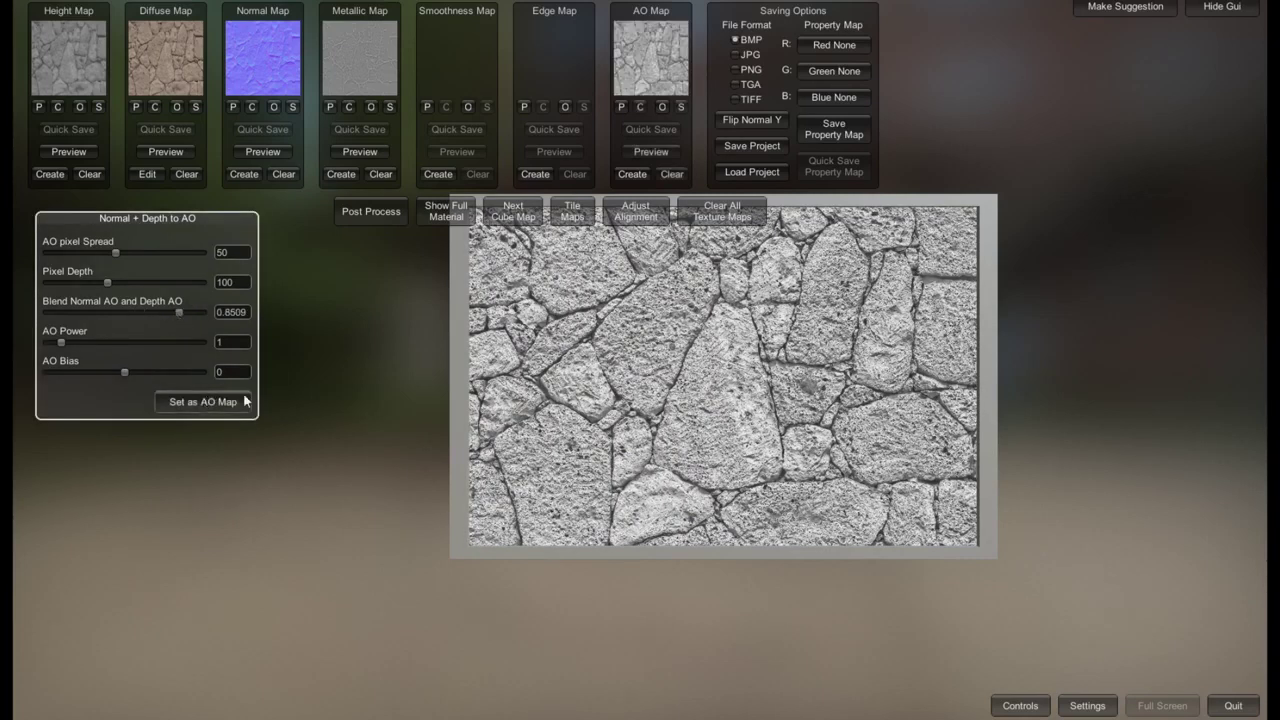
{"action": "left_click", "coordinate": [451, 208]}
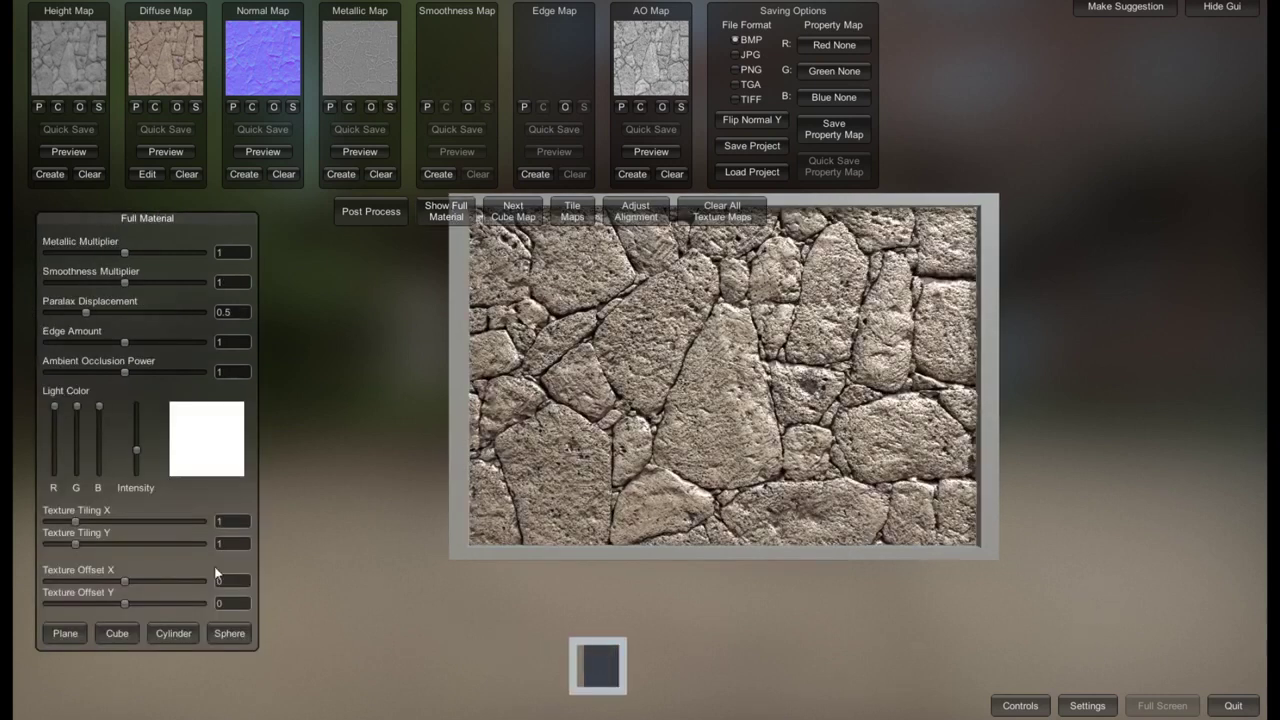
- Preview the stone material on a cube, a plane and then a cylinder
{"action": "left_click", "coordinate": [116, 633]}
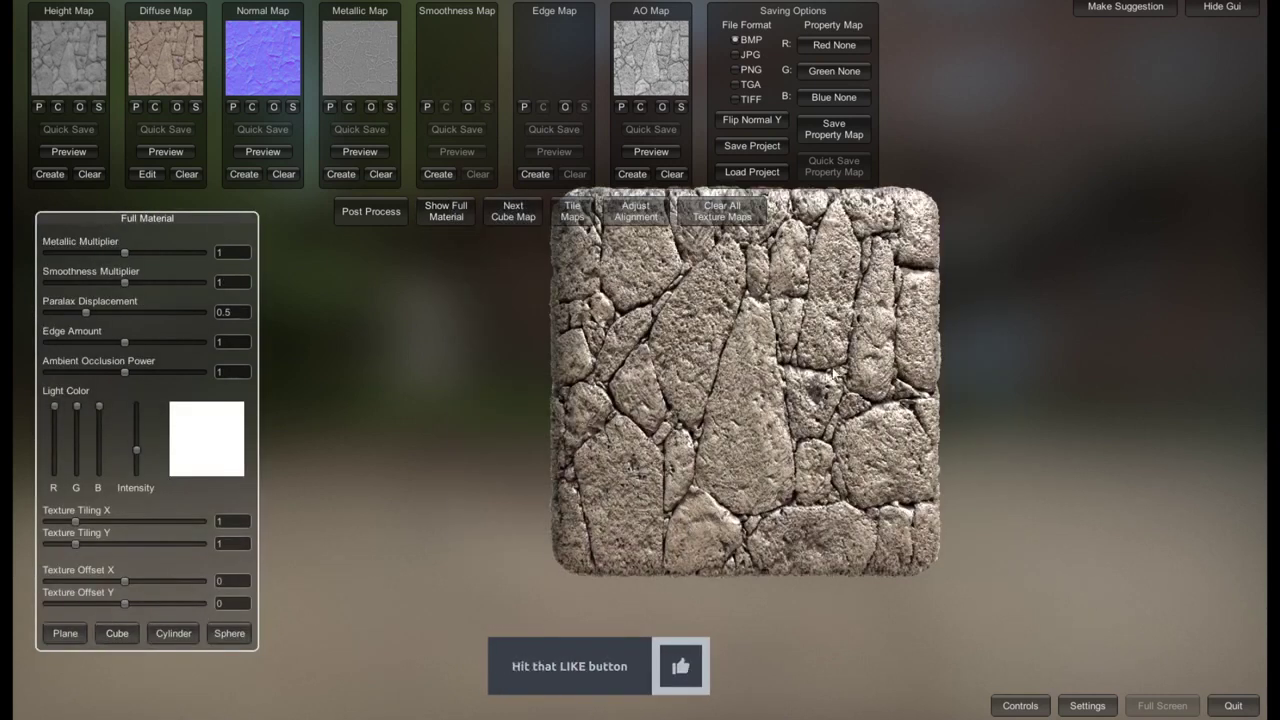
{"action": "mouse_move", "coordinate": [920, 485]}
{"action": "left_mouse_down"}
{"action": "mouse_move", "coordinate": [989, 600]}
{"action": "mouse_move", "coordinate": [852, 570]}
{"action": "mouse_move", "coordinate": [1054, 487]}
{"action": "mouse_move", "coordinate": [748, 263]}
{"action": "left_mouse_up"}
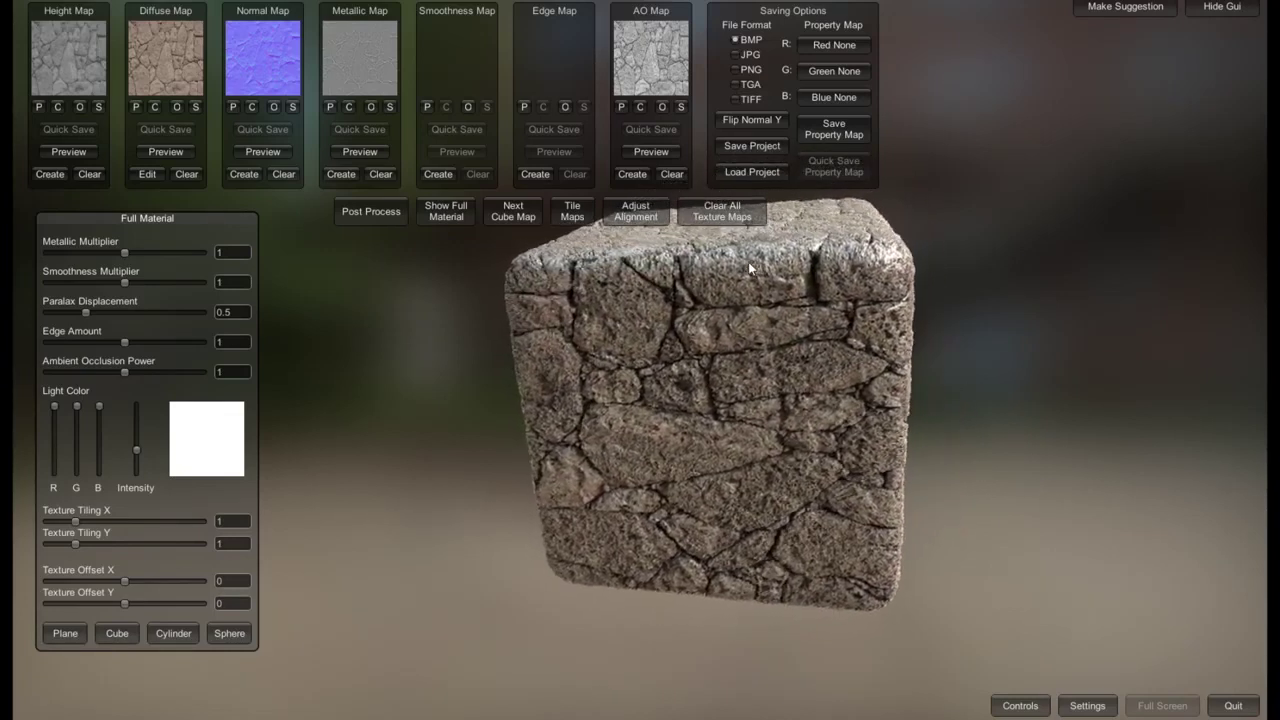
{"action": "left_click", "coordinate": [66, 632]}
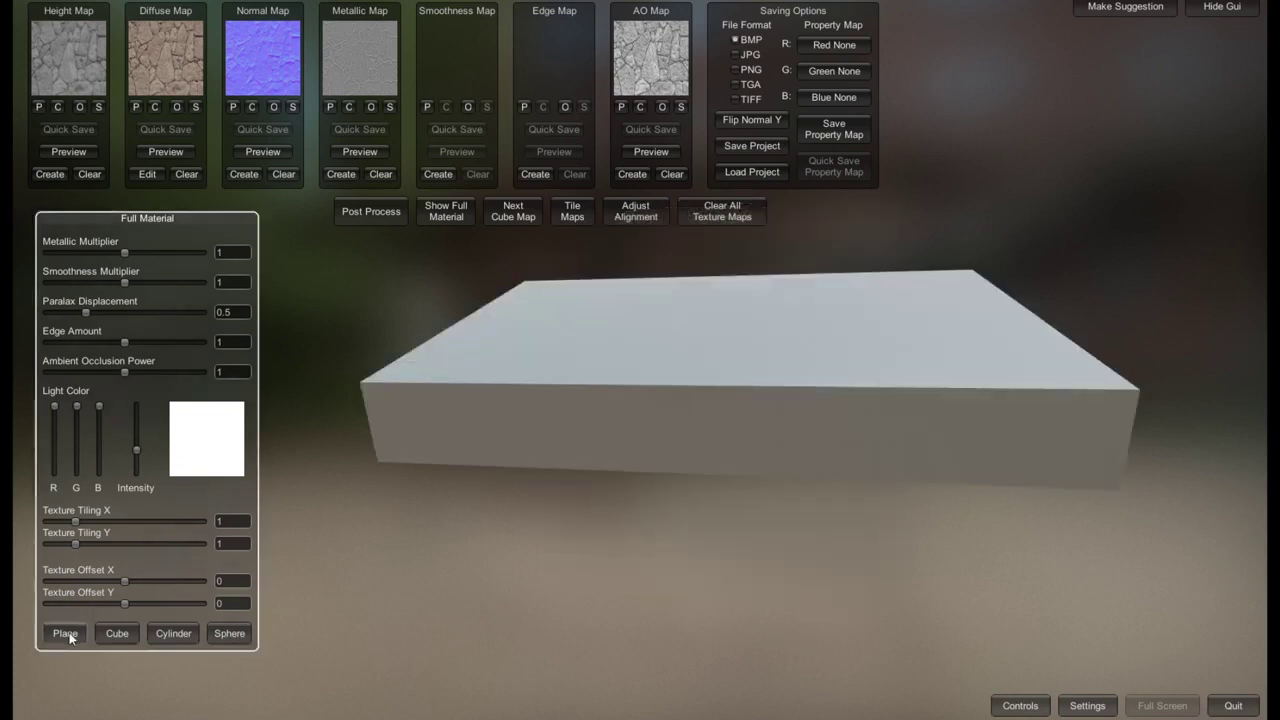
{"action": "left_click", "coordinate": [157, 641]}
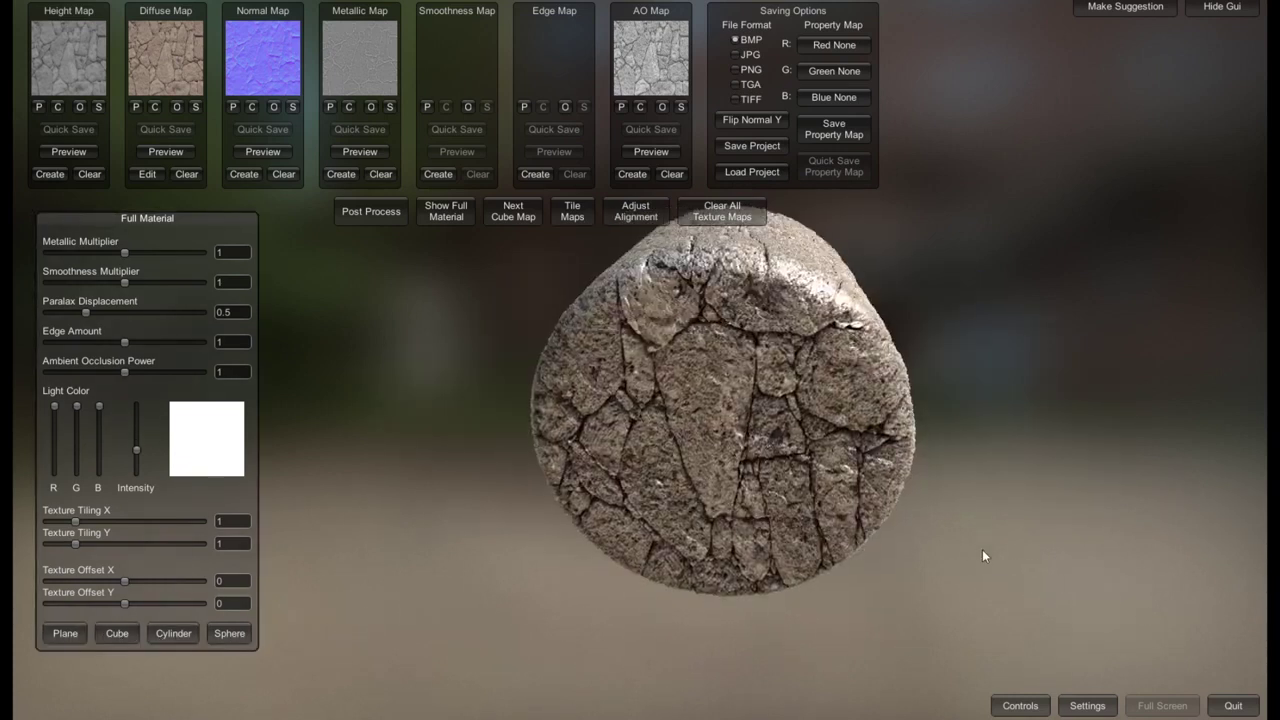
{"action": "left_click_drag", "start_coordinate": [982, 549], "coordinate": [848, 455]}
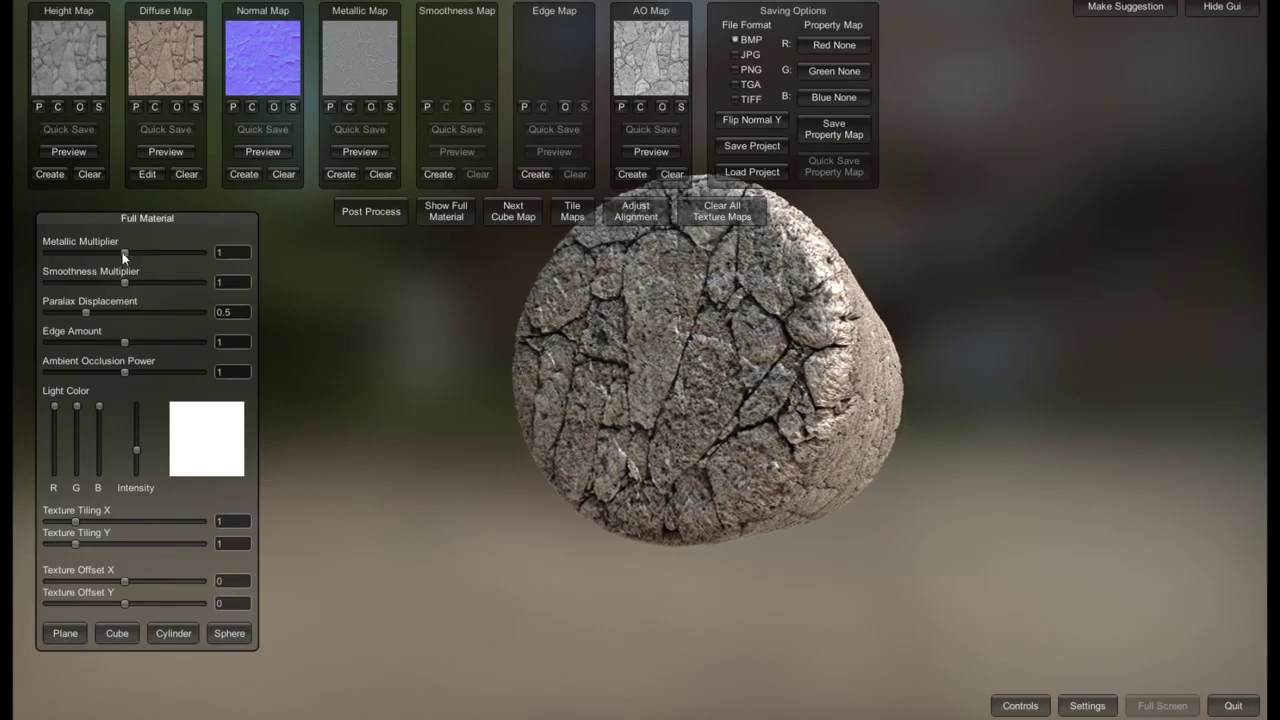
- Lower the metallic multiplier to 0.6442, dim the light, and show the controls help
{"action": "left_click_drag", "start_coordinate": [112, 255], "coordinate": [99, 261]}
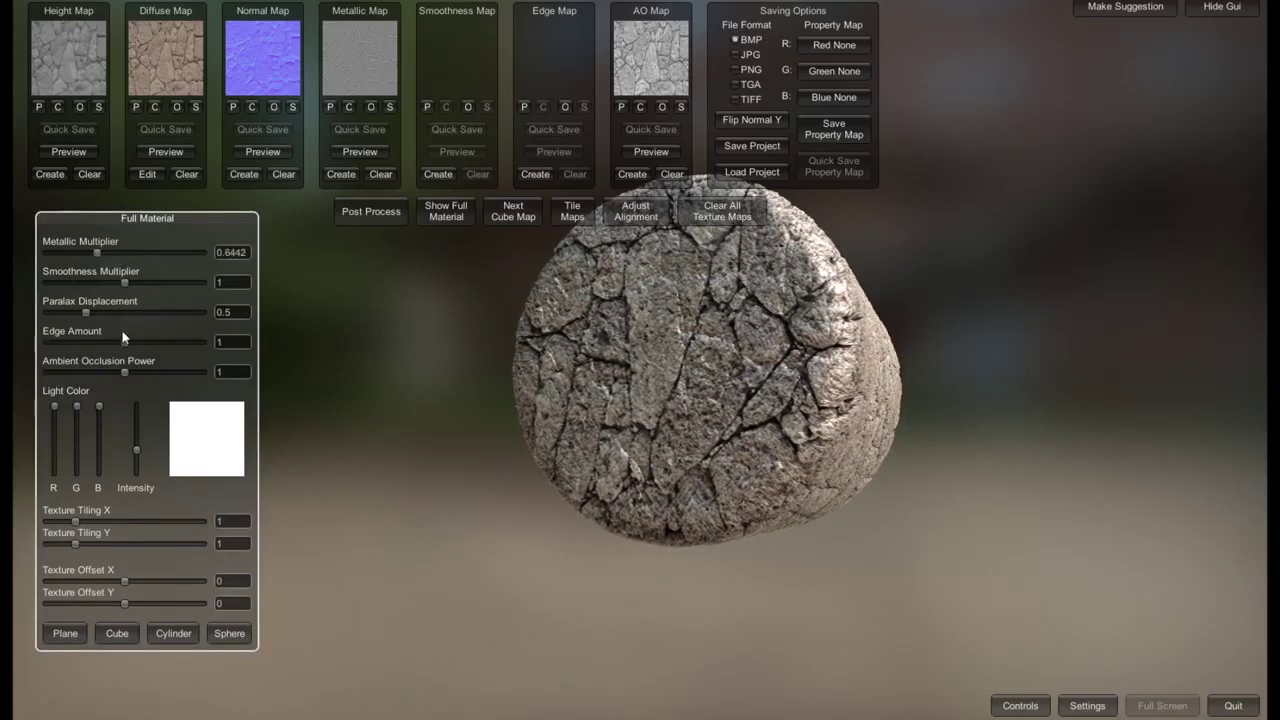
{"action": "left_click_drag", "start_coordinate": [133, 449], "coordinate": [139, 455]}
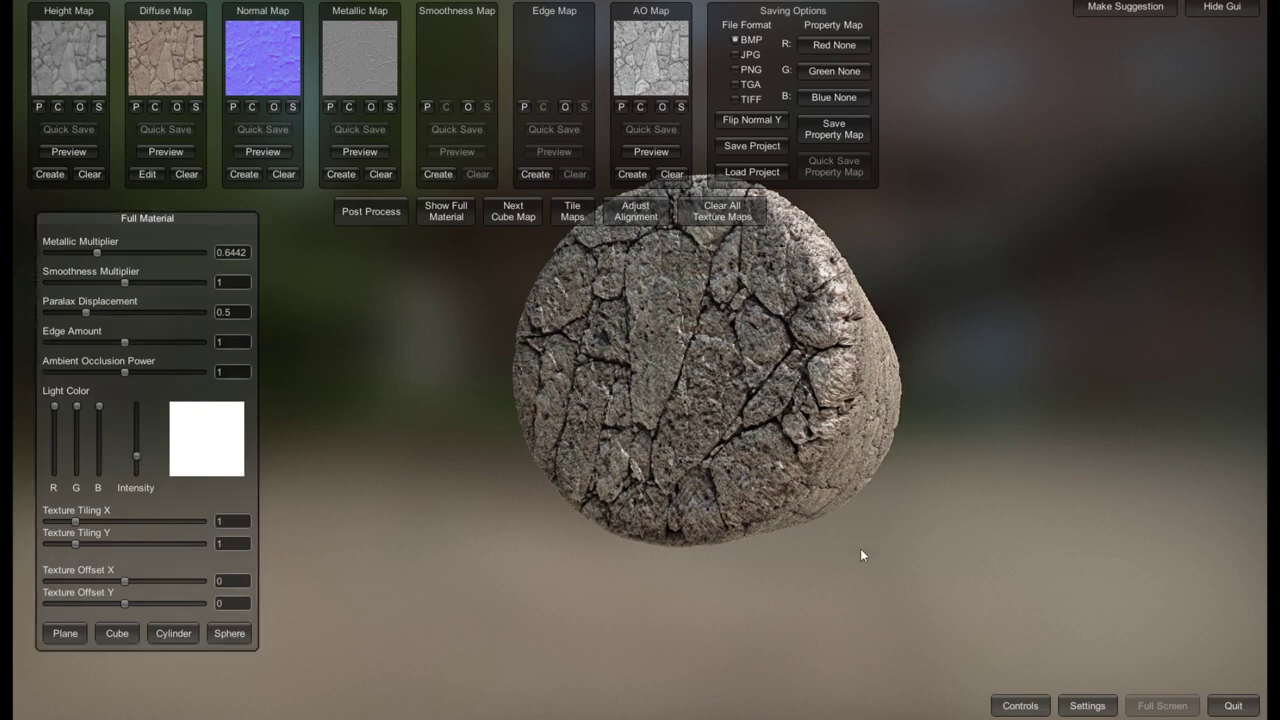
{"action": "mouse_move", "coordinate": [806, 365]}
{"action": "left_mouse_down"}
{"action": "mouse_move", "coordinate": [928, 398]}
{"action": "mouse_move", "coordinate": [910, 354]}
{"action": "left_mouse_up"}
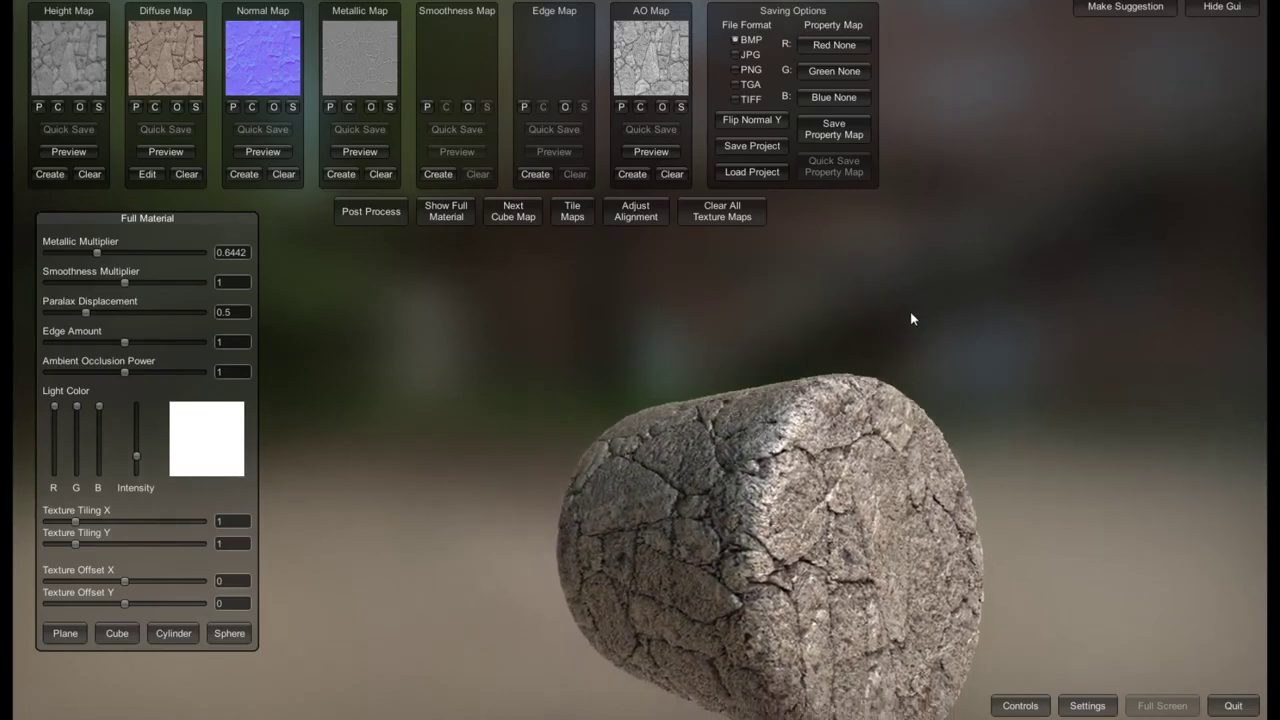
{"action": "left_click", "coordinate": [1030, 708]}
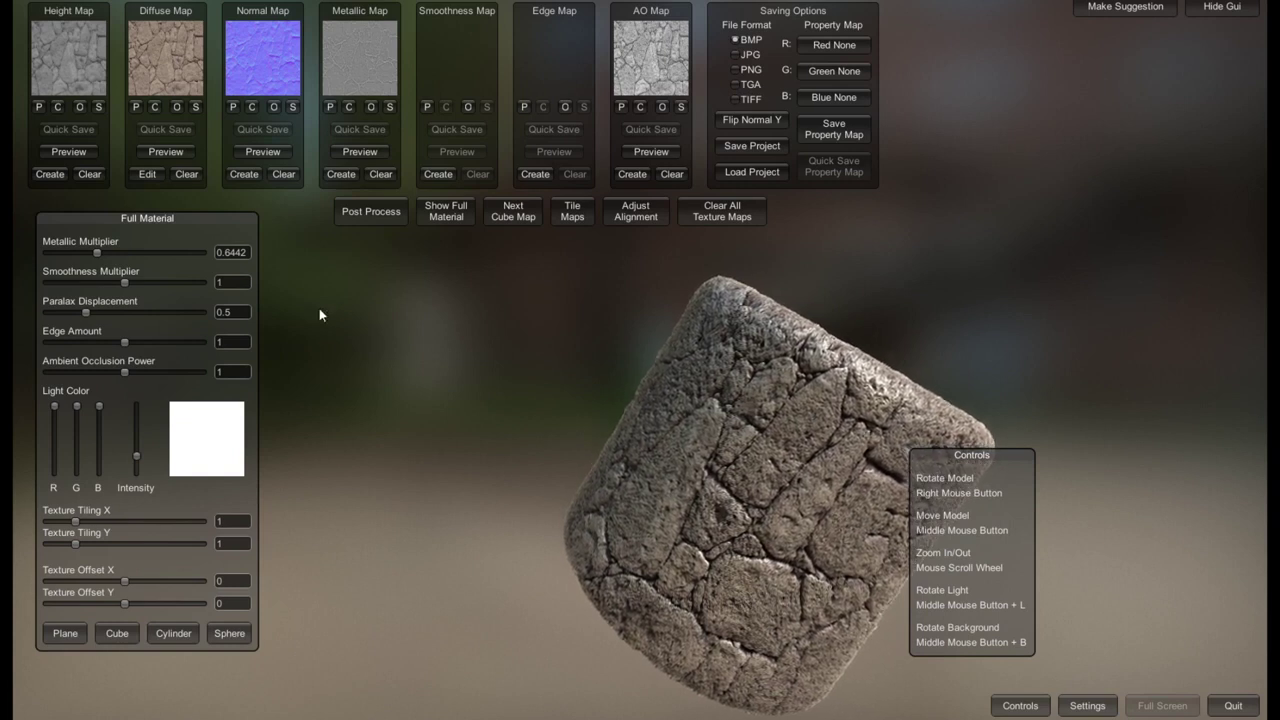
- Preview the normal, diffuse and height maps full-size
{"action": "left_click", "coordinate": [262, 151]}
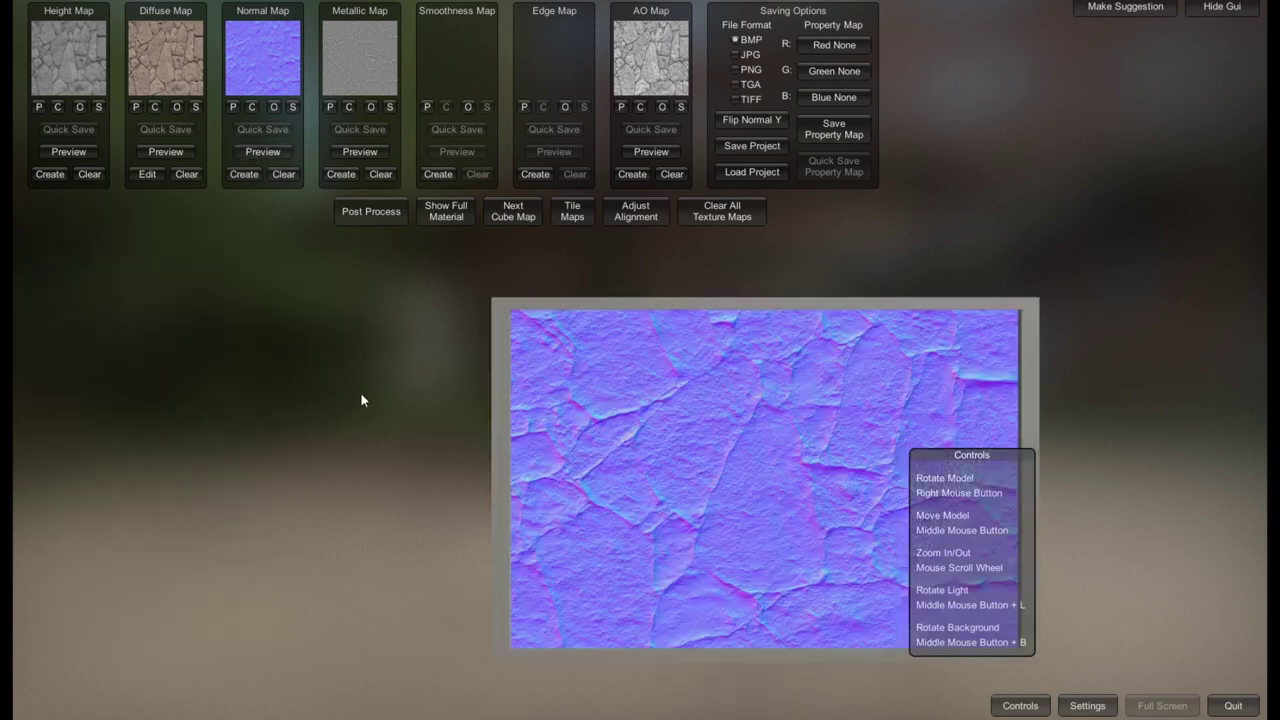
{"action": "left_click", "coordinate": [153, 150]}
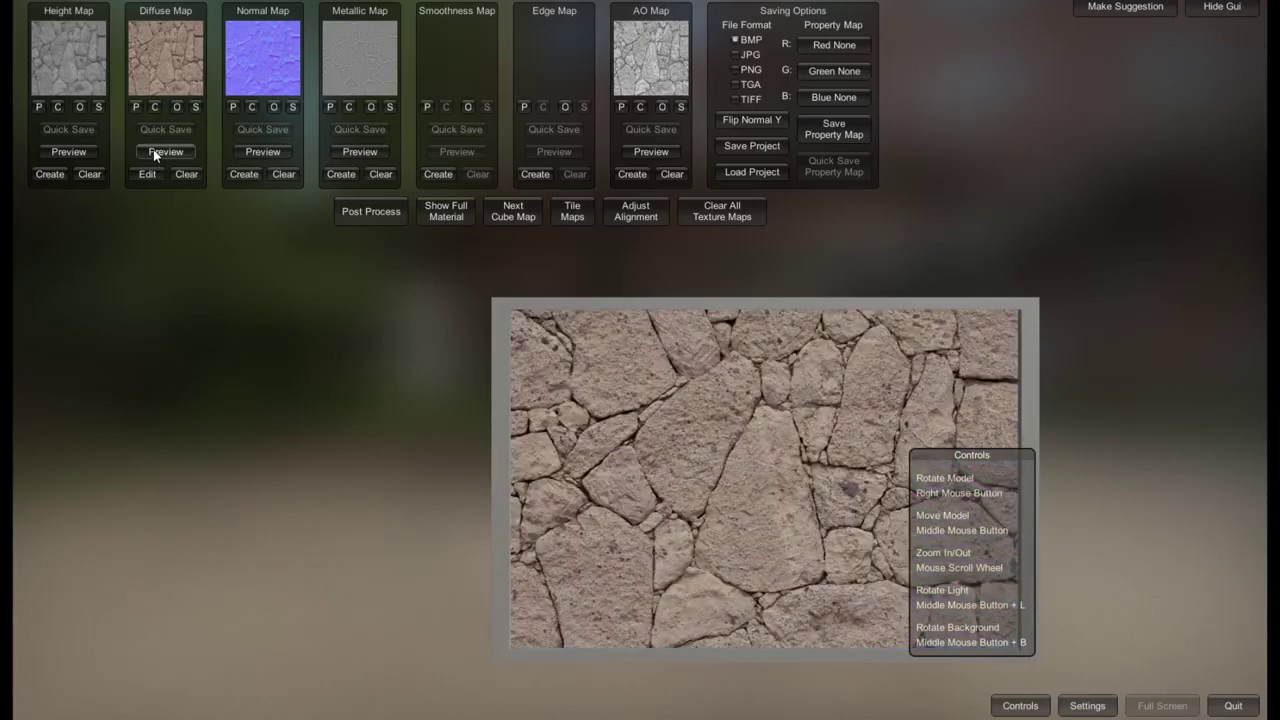
{"action": "left_click", "coordinate": [79, 151]}
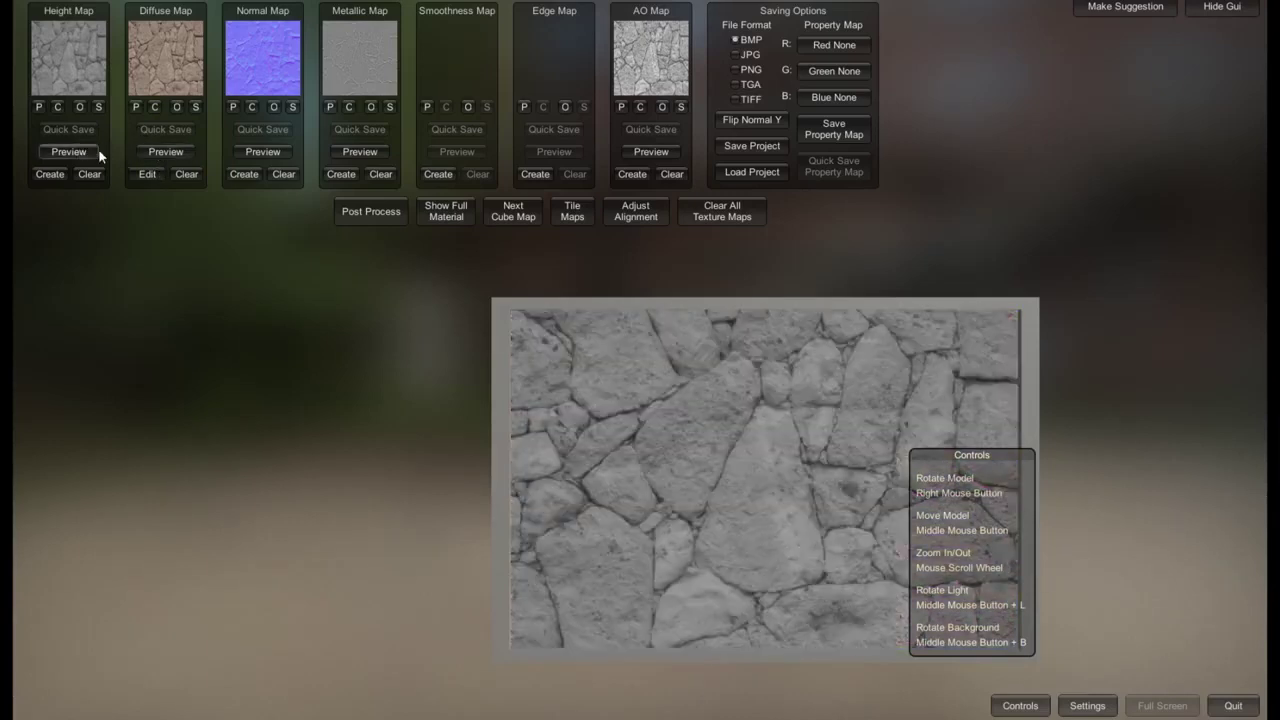
- Adjust the diffuse average colour blur and overlay blur to 17, apply it, then preview metallic
{"action": "left_click", "coordinate": [148, 176]}
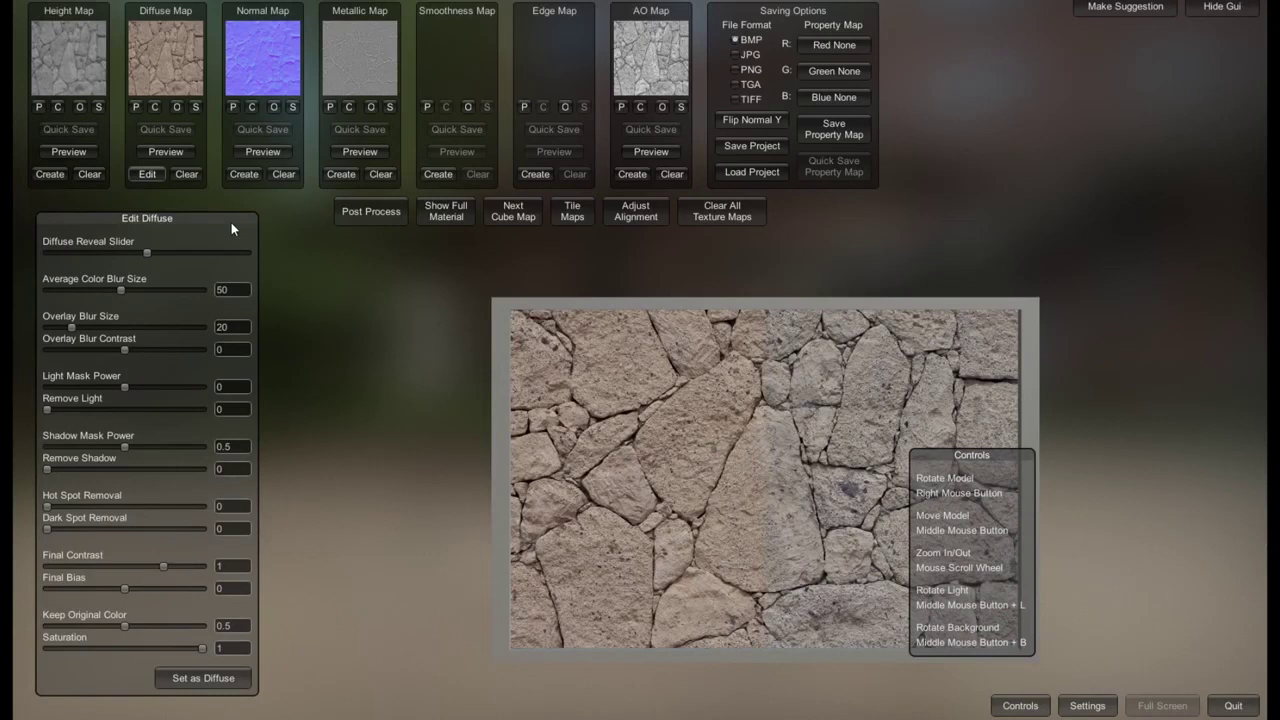
{"action": "left_click_drag", "start_coordinate": [150, 256], "coordinate": [165, 256]}
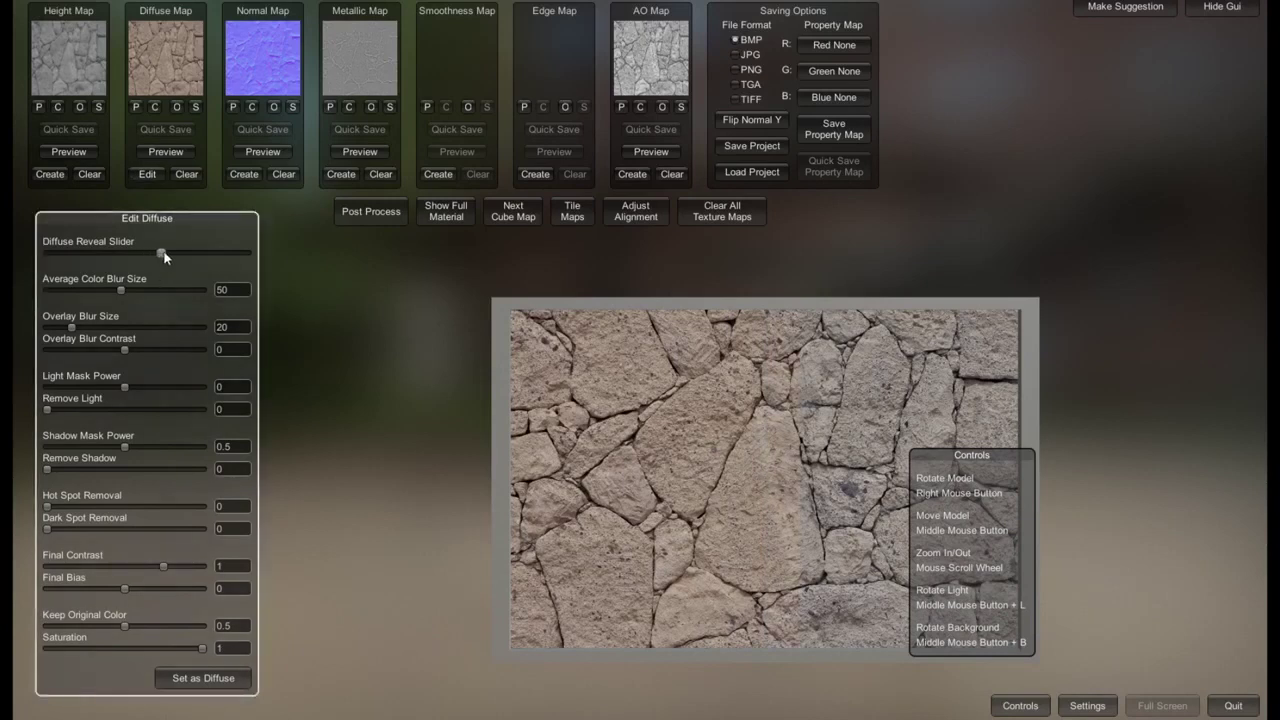
{"action": "left_click_drag", "start_coordinate": [121, 292], "coordinate": [102, 289]}
{"action": "left_click", "coordinate": [160, 291]}
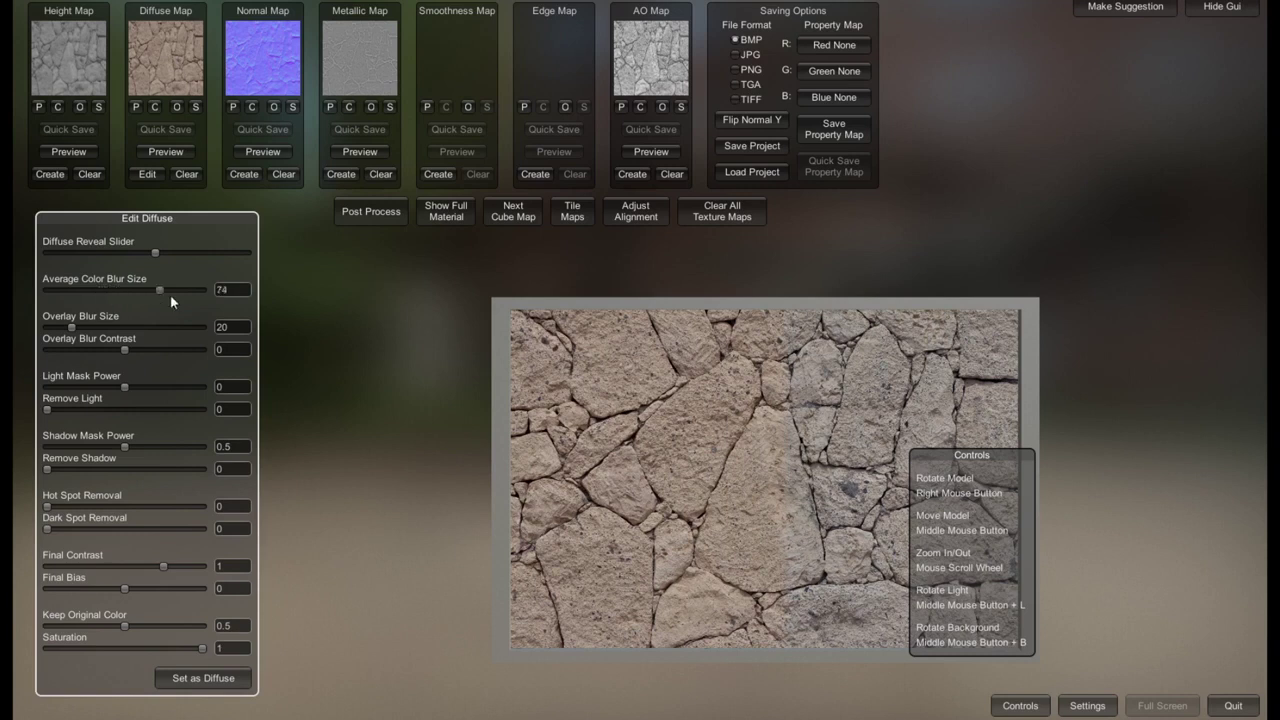
{"action": "left_click", "coordinate": [116, 328]}
{"action": "left_click", "coordinate": [65, 328]}
{"action": "left_click_drag", "start_coordinate": [81, 348], "coordinate": [221, 349]}
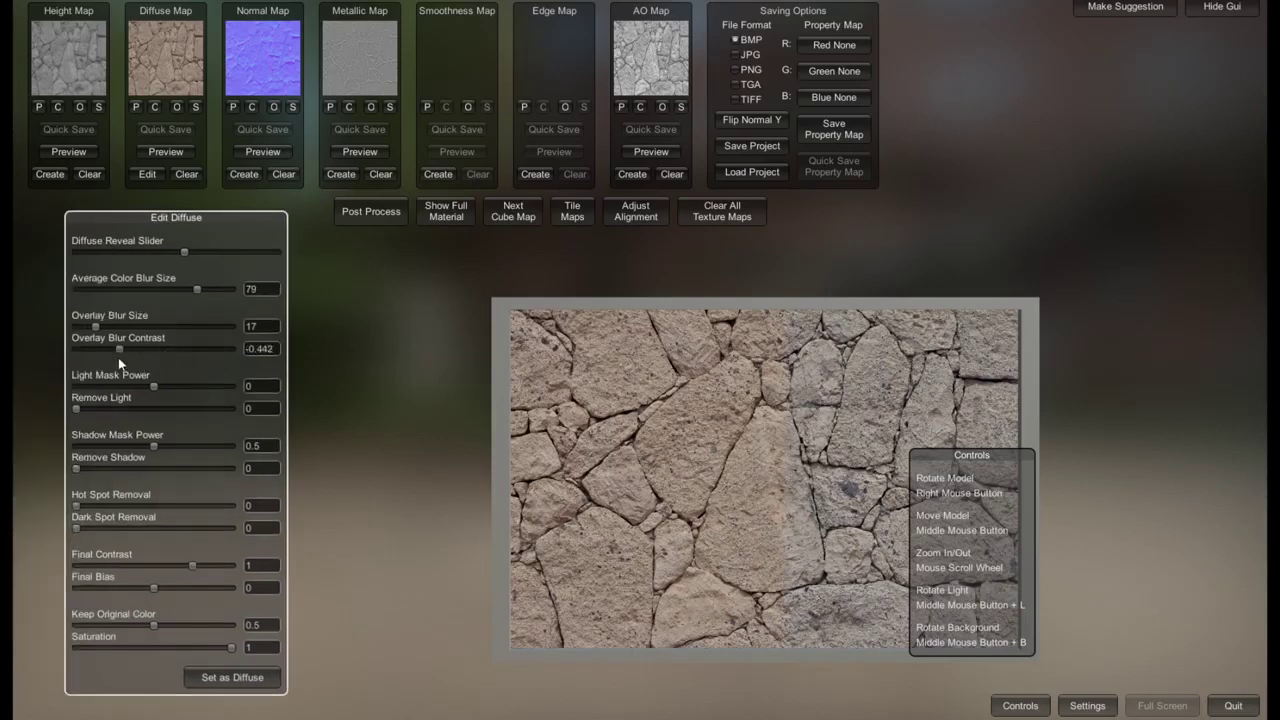
{"action": "left_click", "coordinate": [226, 688]}
{"action": "left_click", "coordinate": [380, 153]}
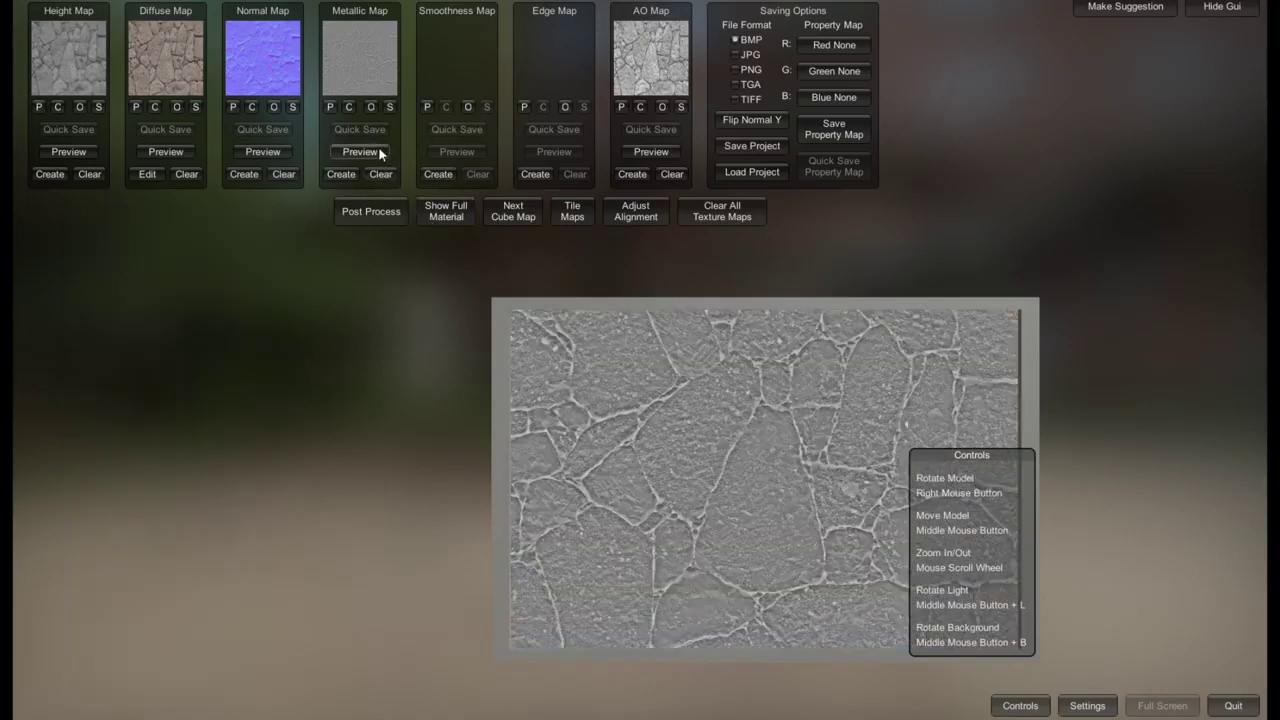
- Switch to the next cube-map backdrop and show the full material on the tilted cylinder
{"action": "left_click", "coordinate": [518, 215]}
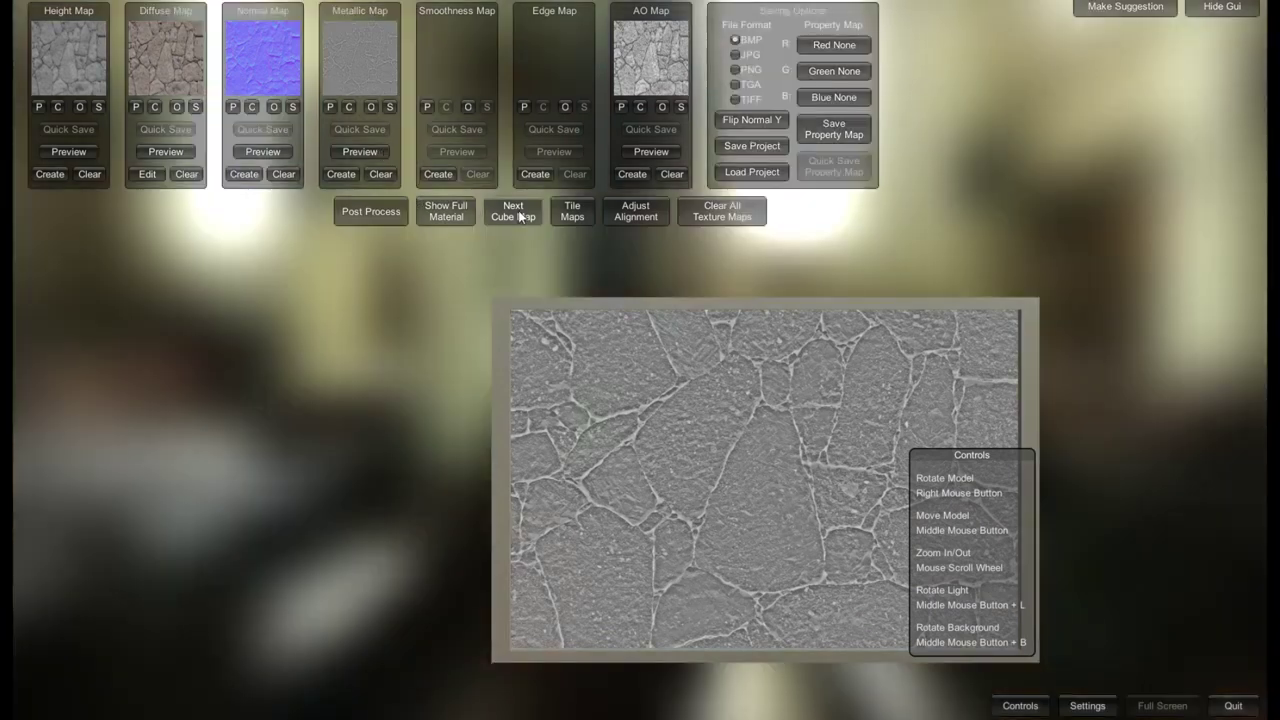
{"action": "left_click", "coordinate": [461, 214]}
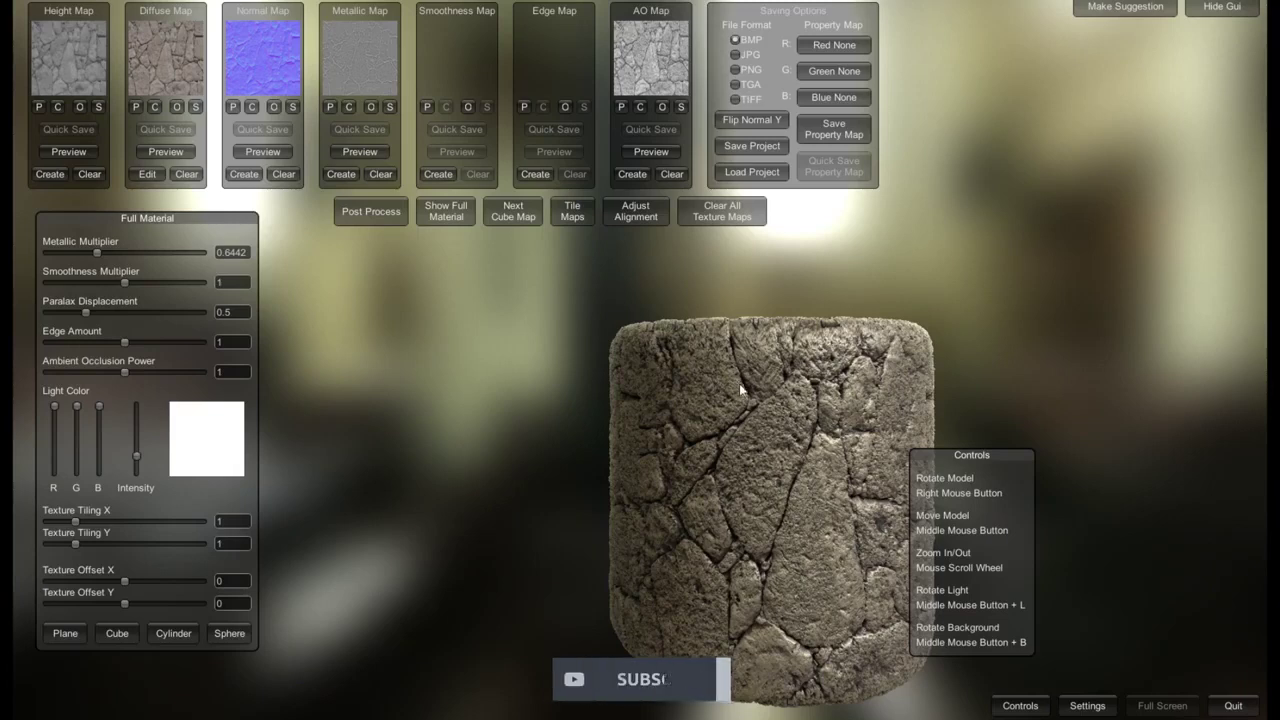
{"action": "right_click_drag", "start_coordinate": [718, 339], "coordinate": [750, 415]}
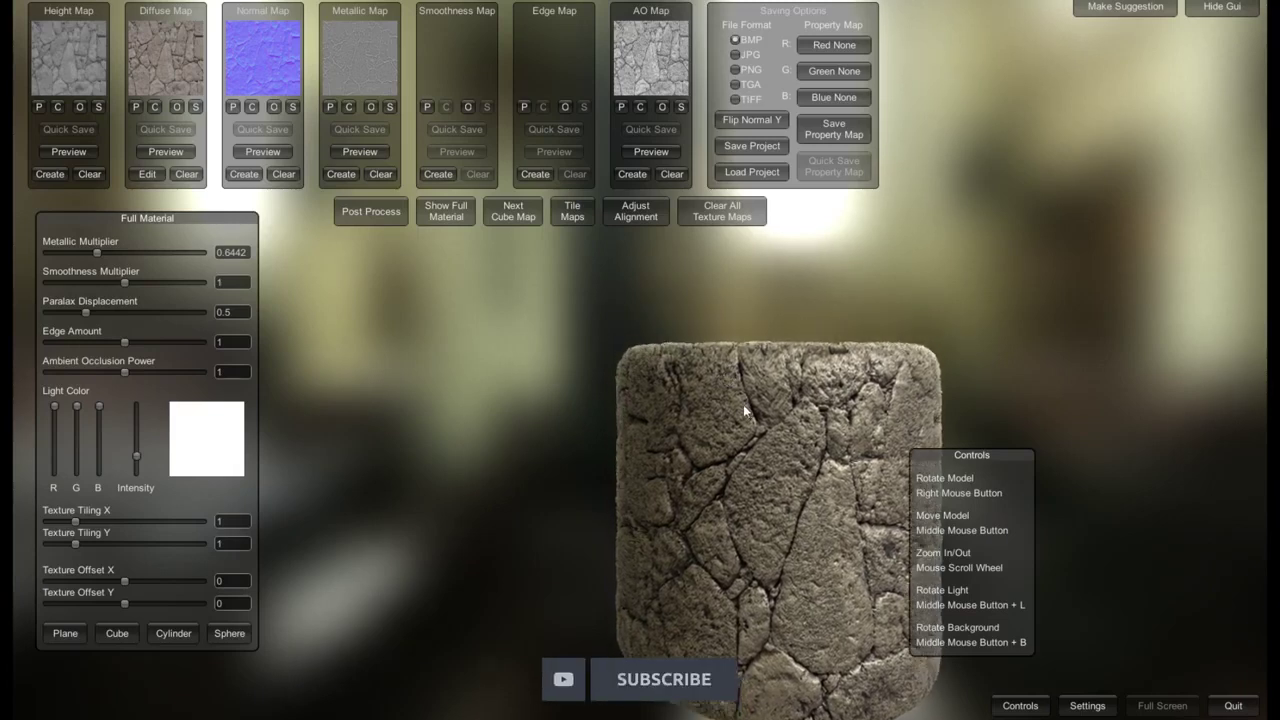
- Set post-process bloom threshold 1.3096, bloom amount 2.6923 and lens dirt 1.1923
{"action": "left_click", "coordinate": [360, 212]}
{"action": "left_click_drag", "start_coordinate": [356, 304], "coordinate": [396, 309]}
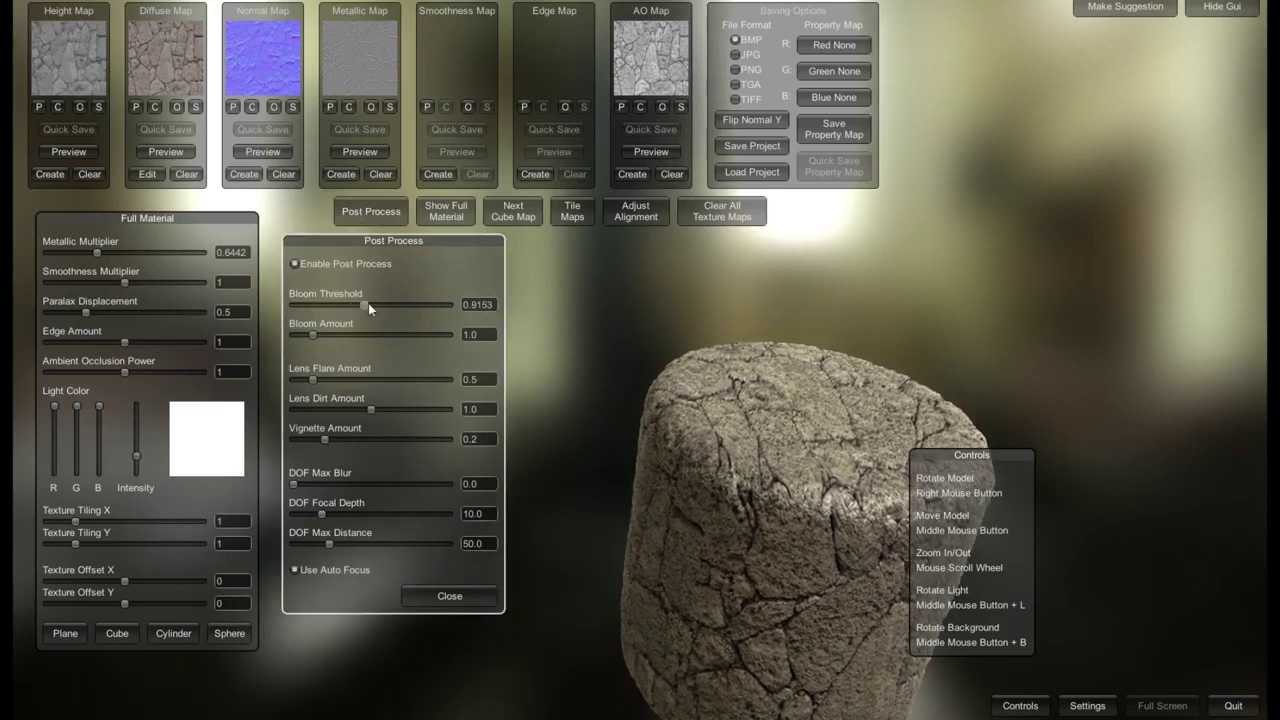
{"action": "left_click_drag", "start_coordinate": [313, 334], "coordinate": [346, 336]}
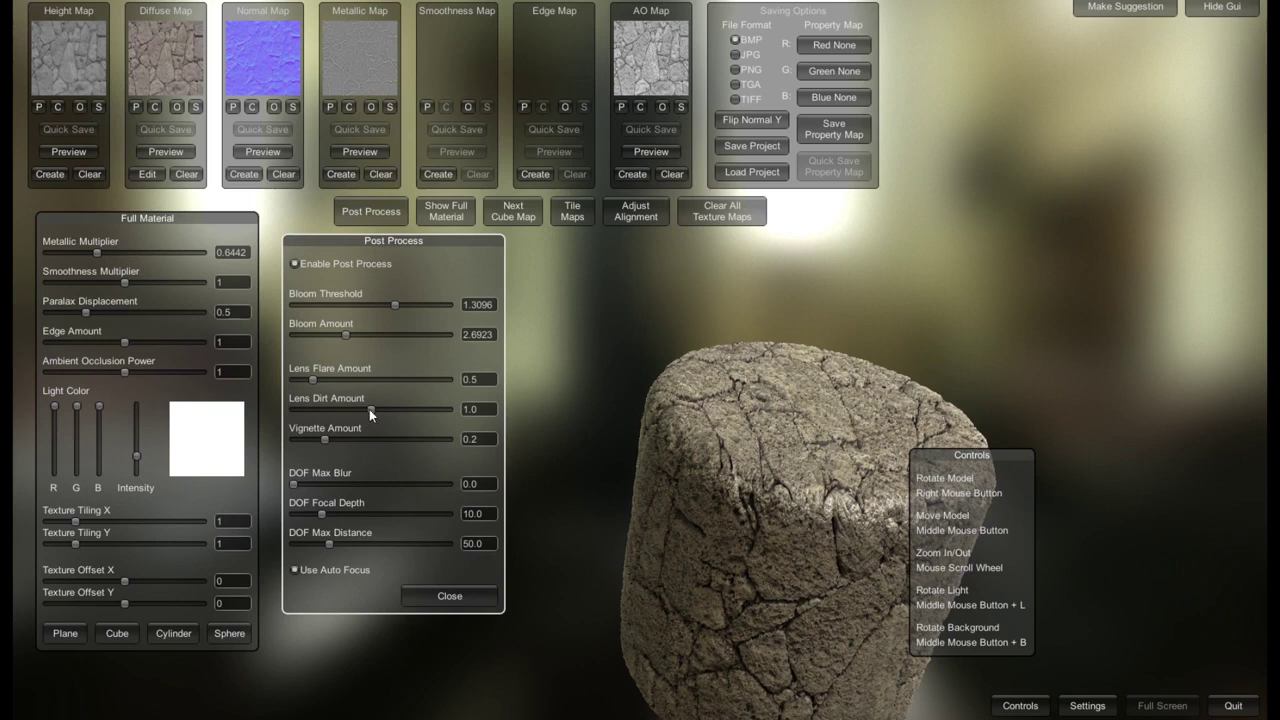
{"action": "left_click_drag", "start_coordinate": [390, 405], "coordinate": [388, 409]}
{"action": "left_click", "coordinate": [740, 173]}
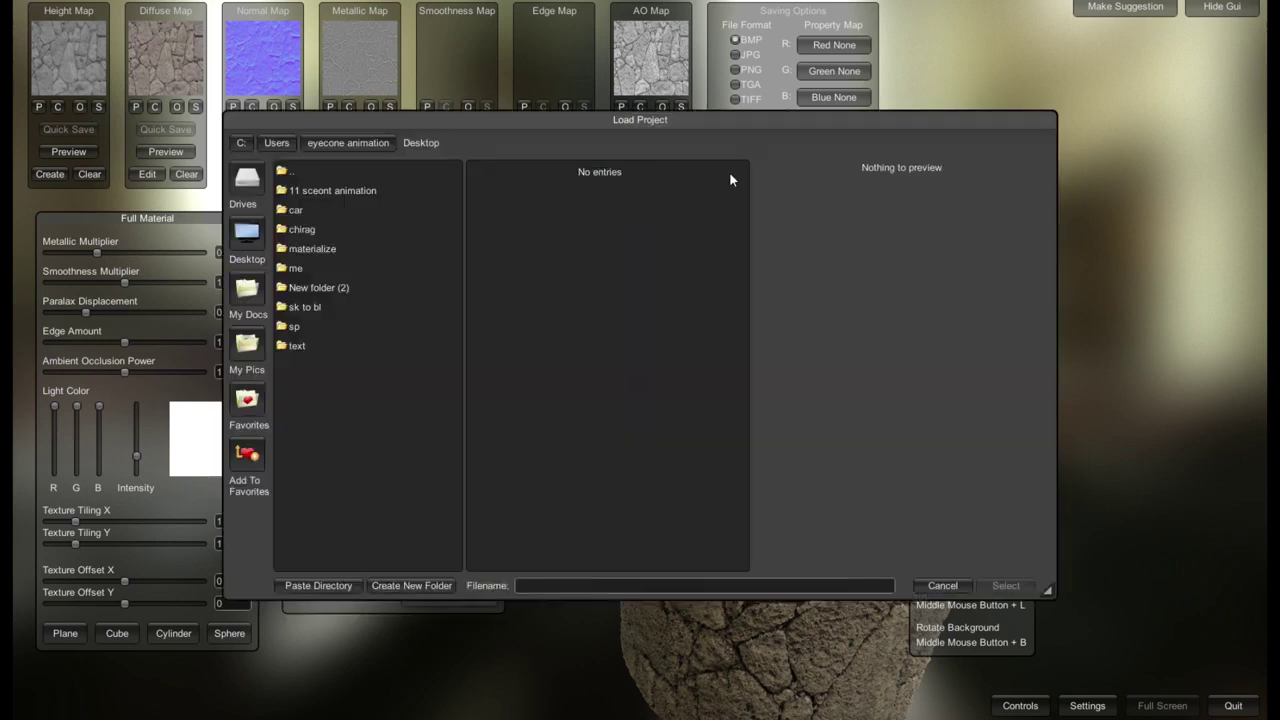
- Create a new folder named 2 inside the materialize folder and save the project
{"action": "left_click", "coordinate": [944, 589]}
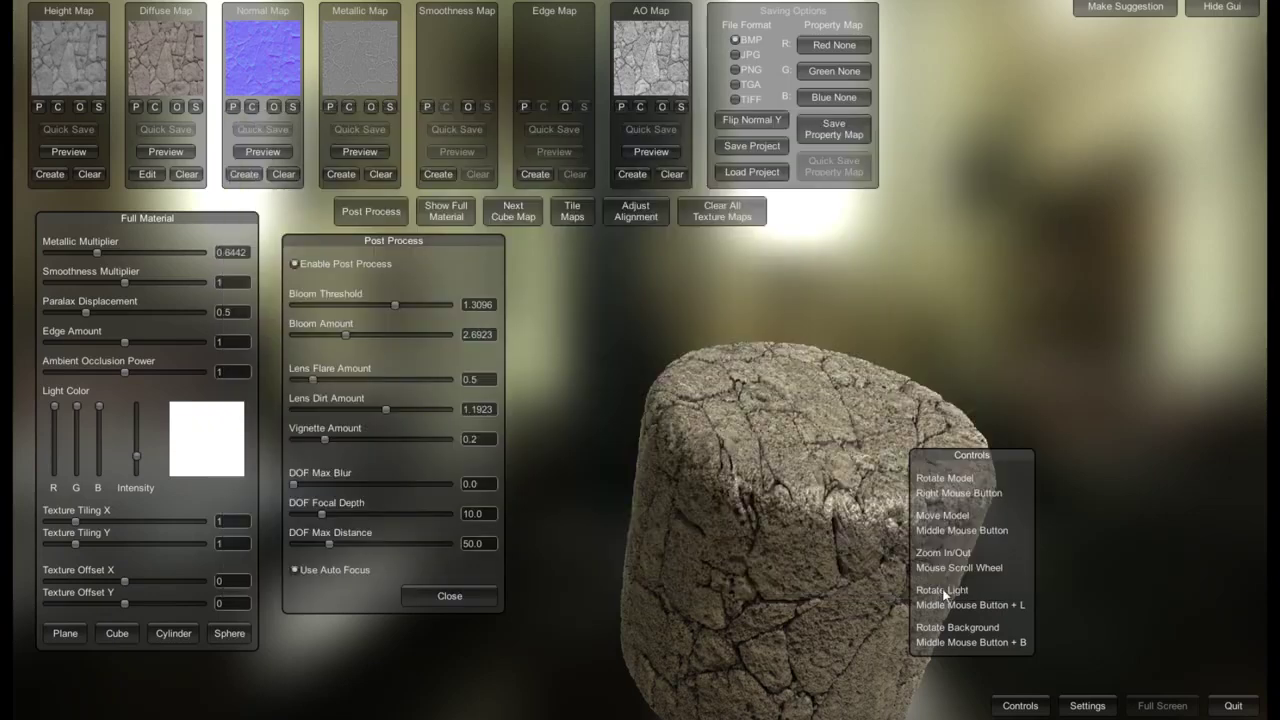
{"action": "left_click", "coordinate": [736, 147]}
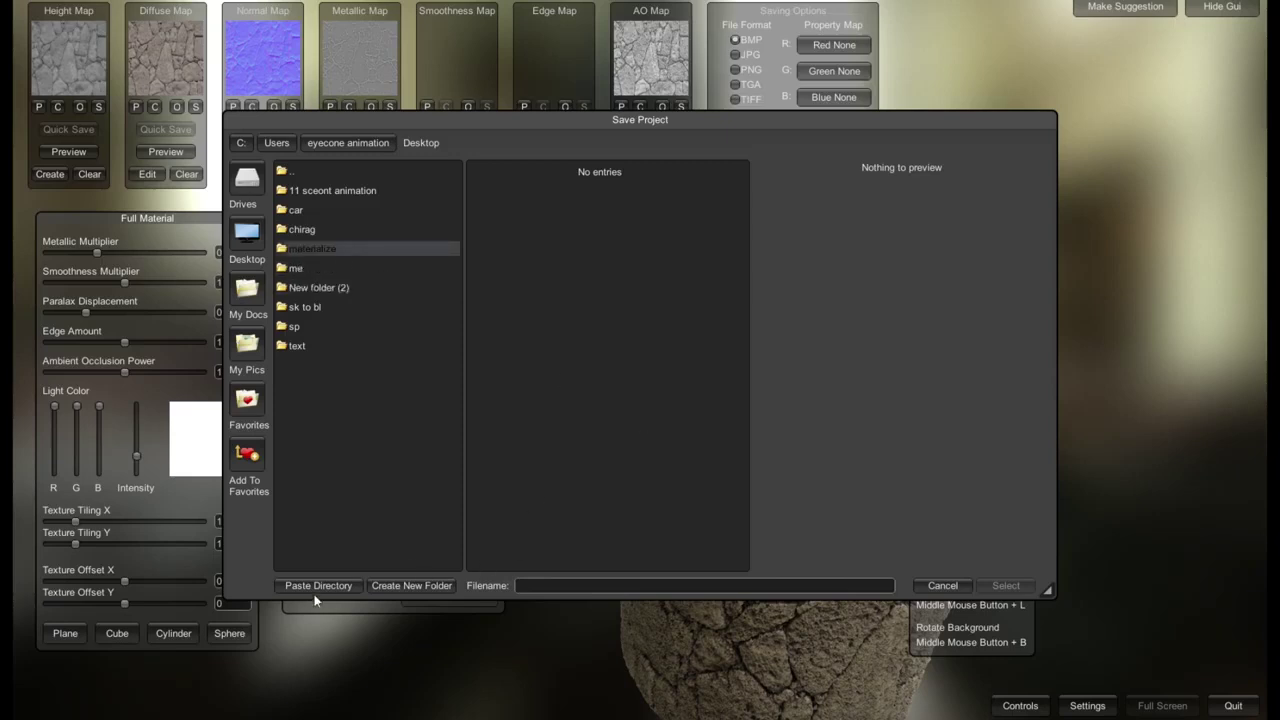
{"action": "double_click", "coordinate": [287, 247]}
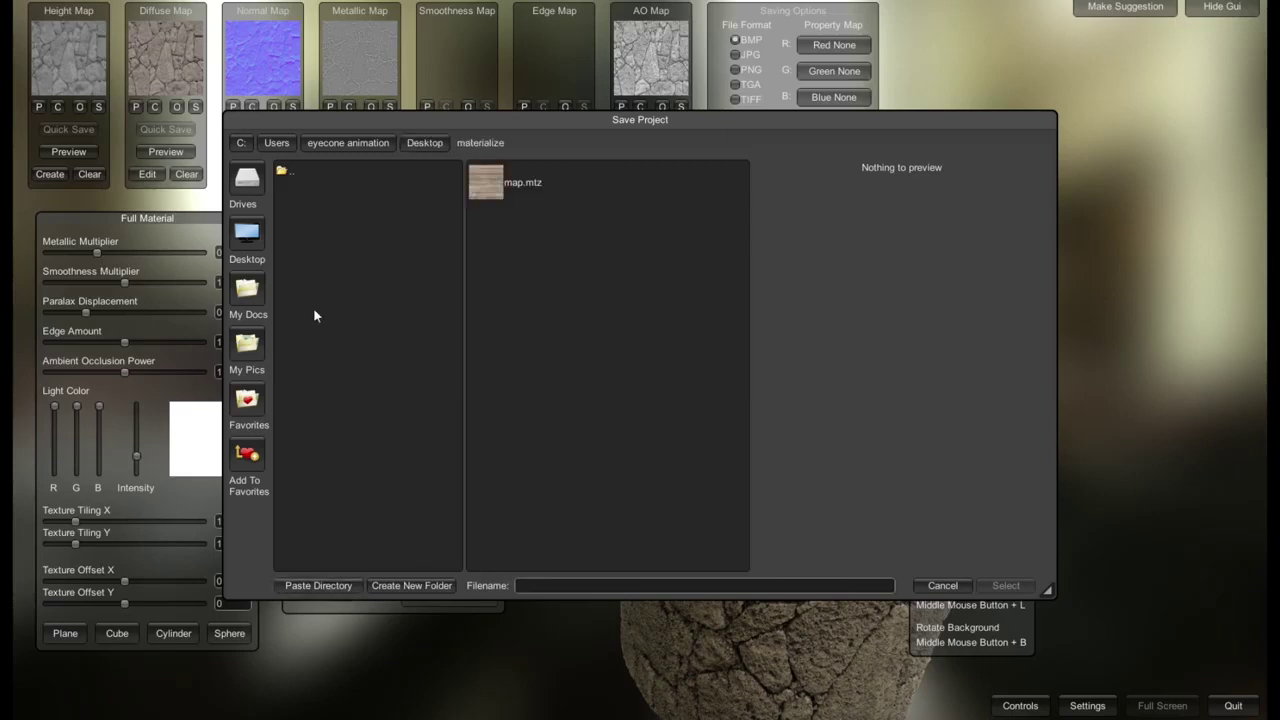
{"action": "left_click", "coordinate": [395, 588]}
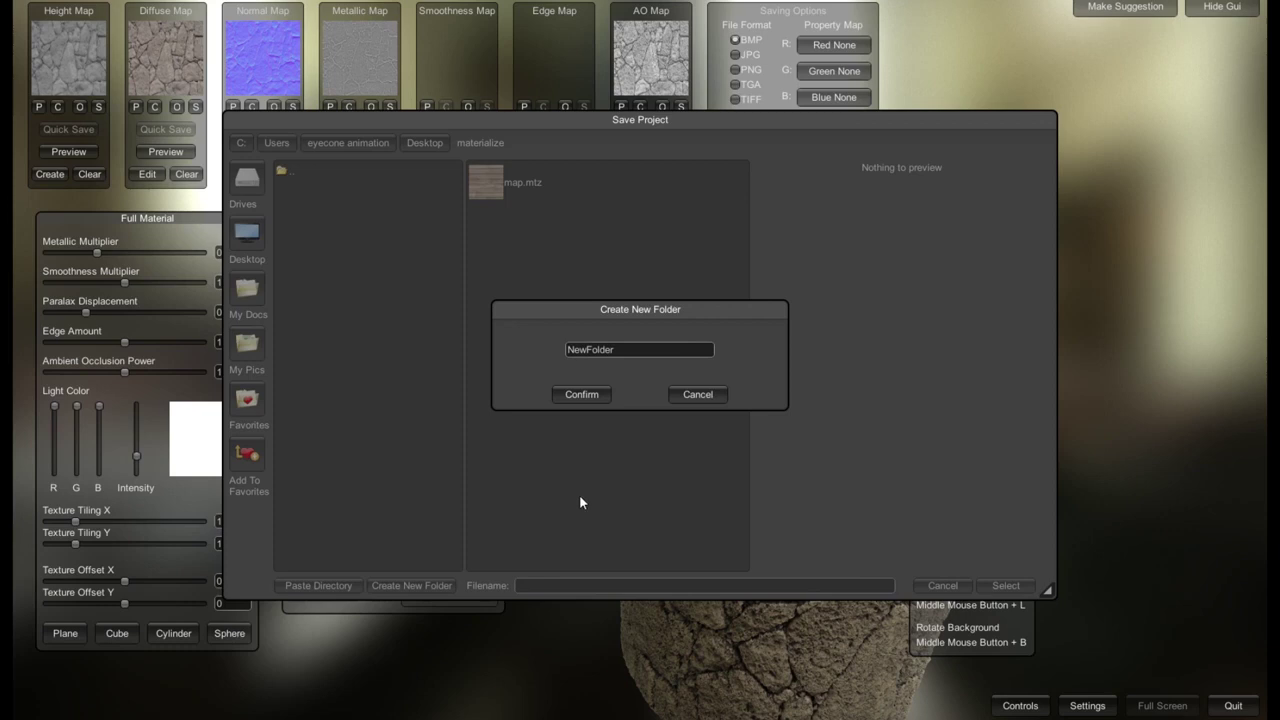
{"action": "type", "text": "2"}
{"action": "left_click", "coordinate": [581, 394]}
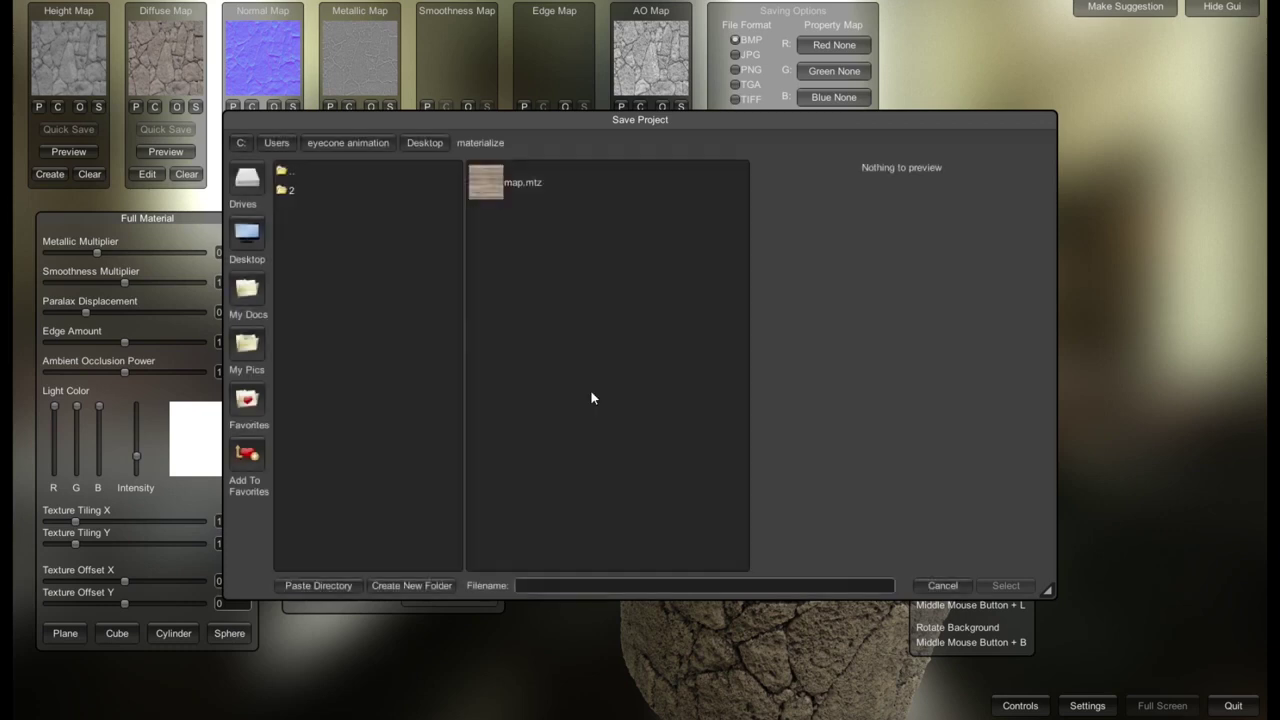
{"action": "left_click", "coordinate": [540, 586]}
{"action": "type", "text": "rock"}
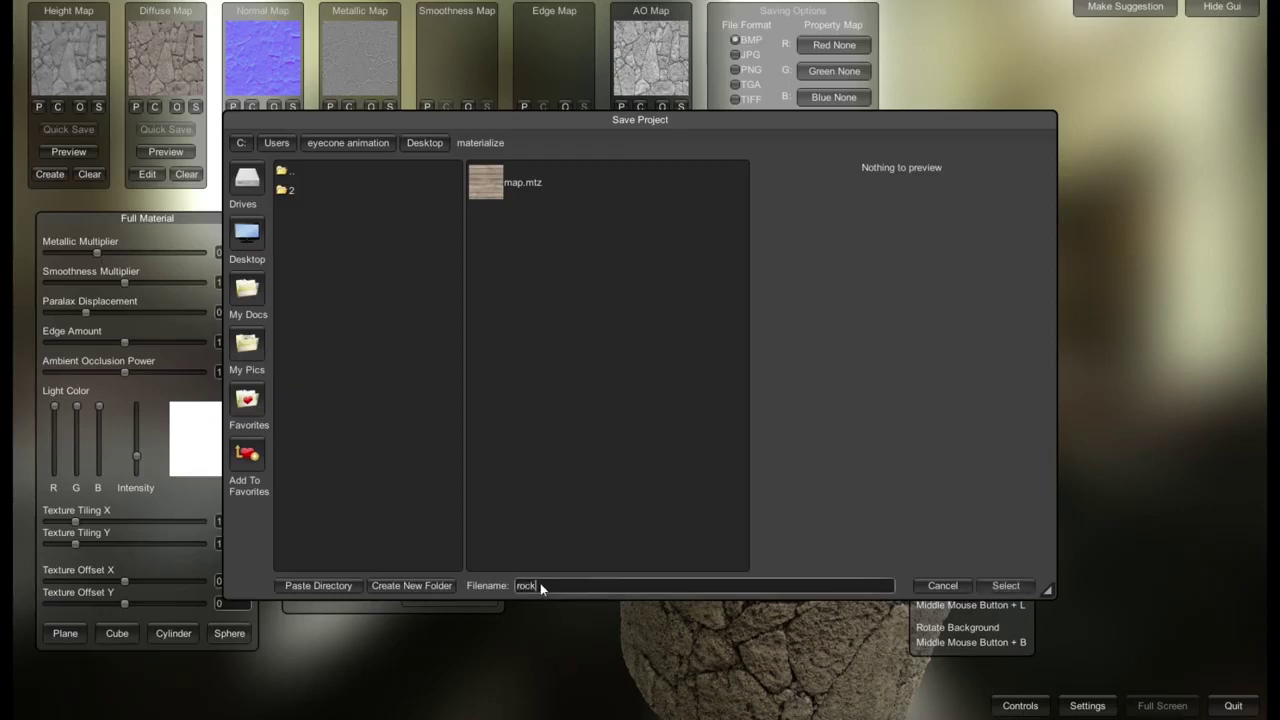
{"action": "left_click", "coordinate": [1015, 587]}
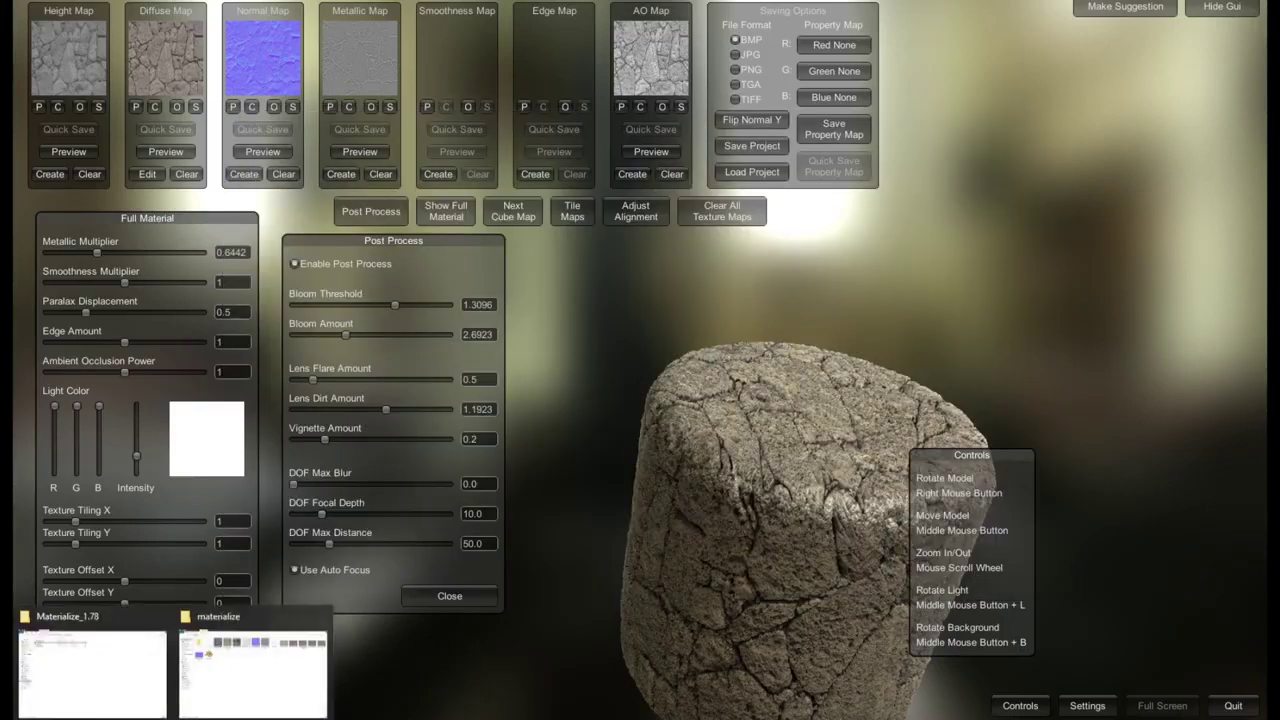
- Check the empty folder 2 in Explorer, then save the project again as rock.mtz
{"action": "left_click", "coordinate": [268, 675]}
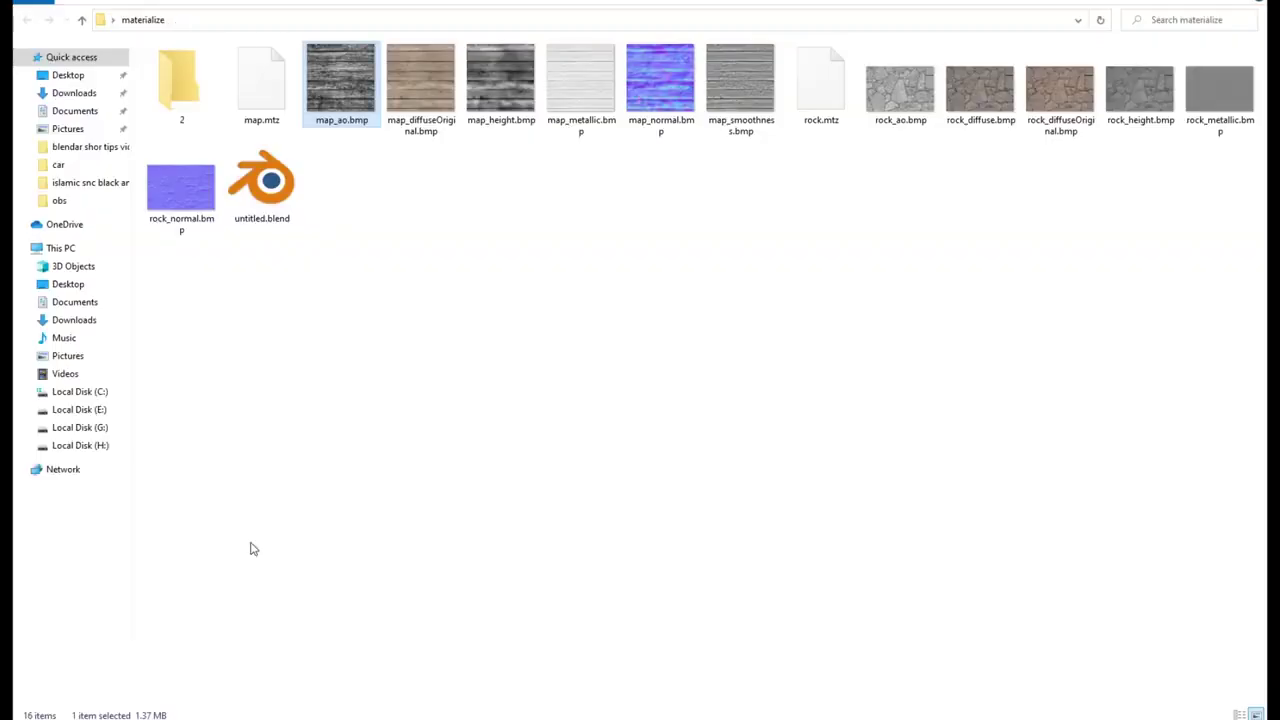
{"action": "double_click", "coordinate": [180, 85]}
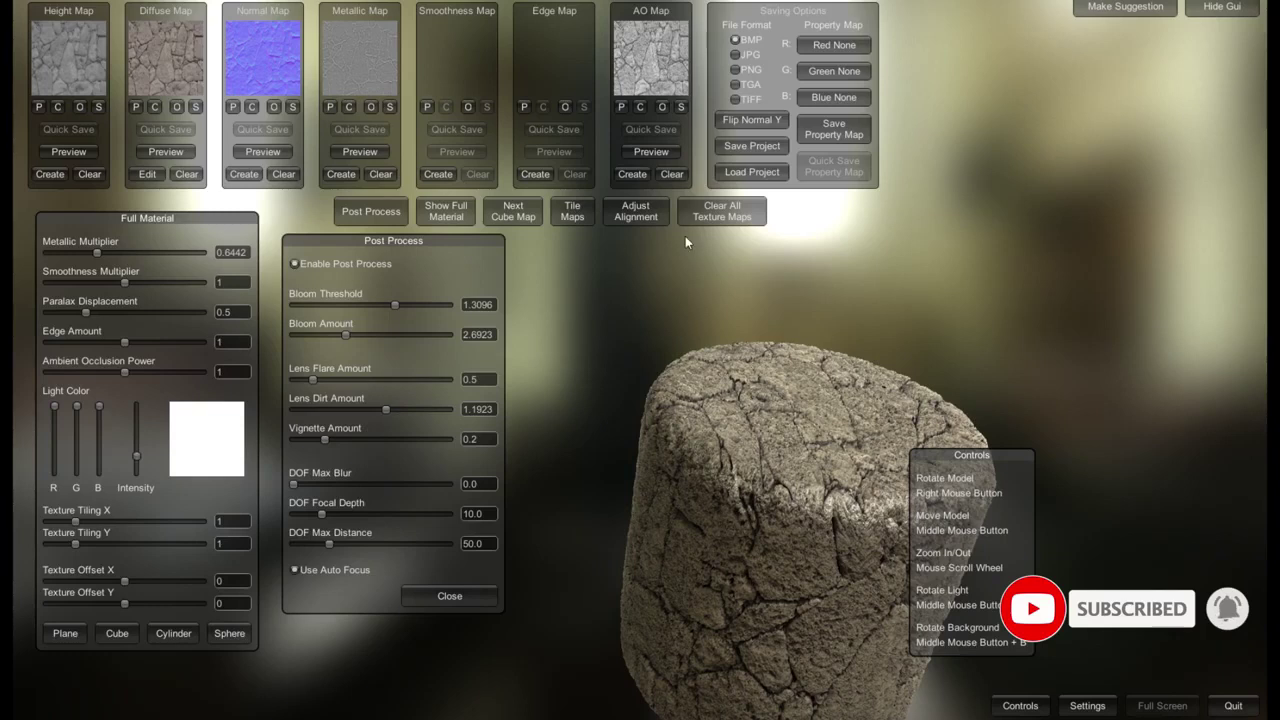
{"action": "left_click", "coordinate": [728, 145]}
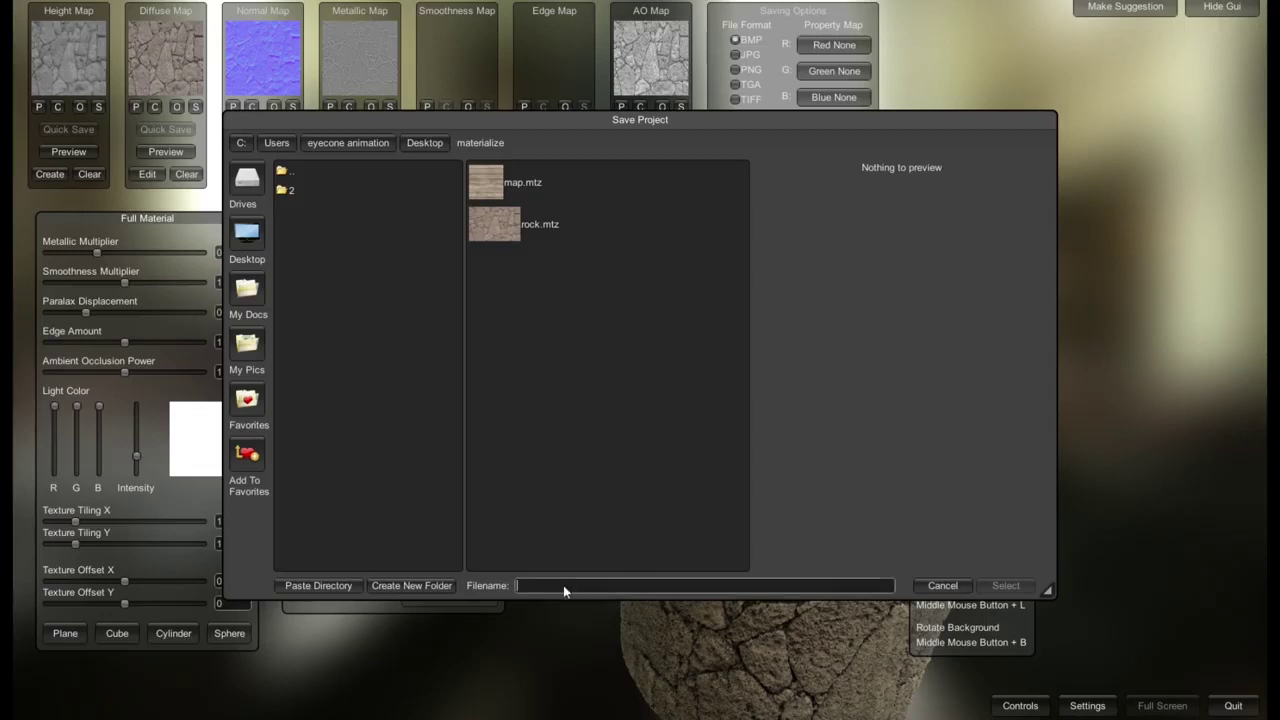
{"action": "type", "text": "rock"}
{"action": "left_click", "coordinate": [1006, 586]}
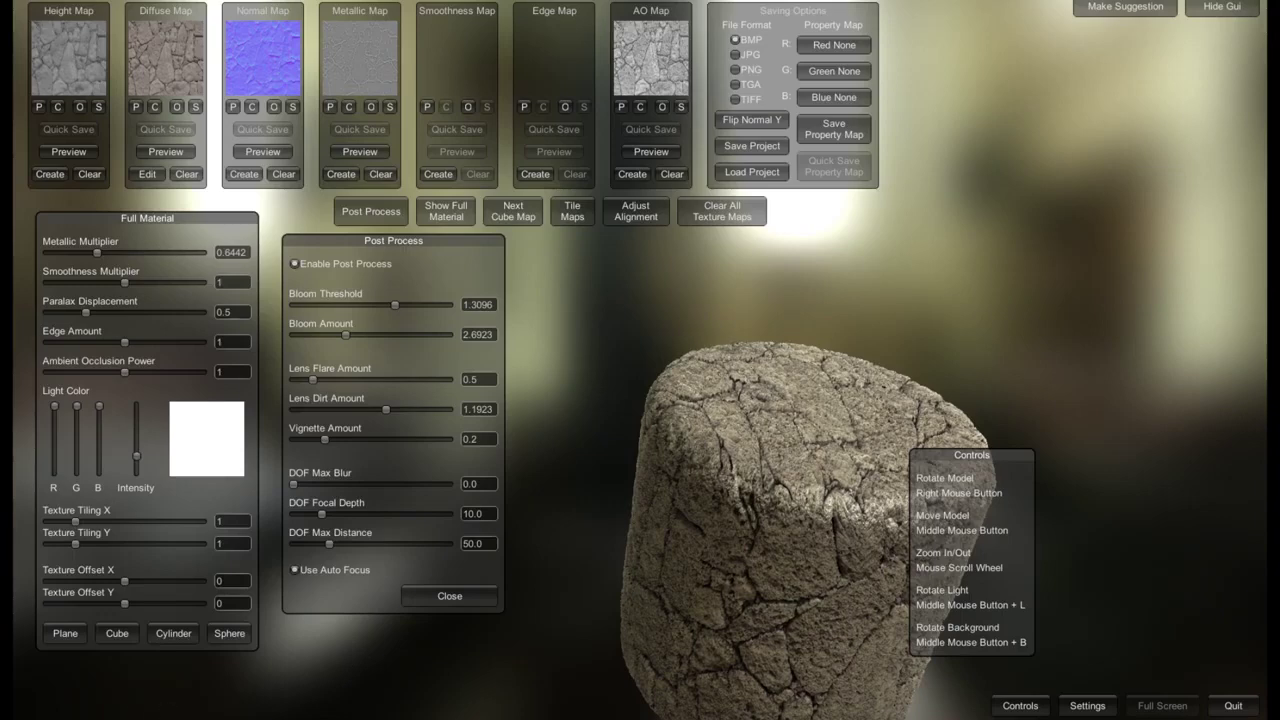
{"action": "left_click", "coordinate": [252, 670]}
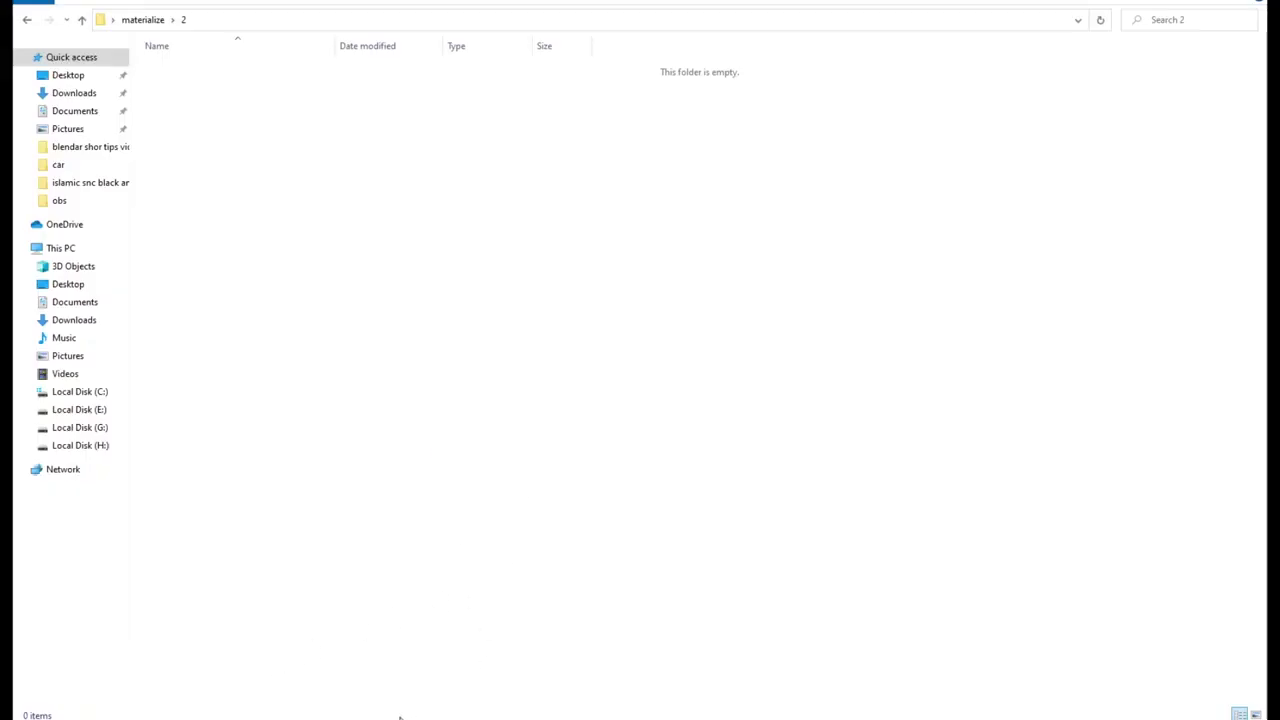
- Look over the rock_ao, diffuse, height, metallic and normal BMP maps in the materialize folder
{"action": "left_click", "coordinate": [130, 20]}
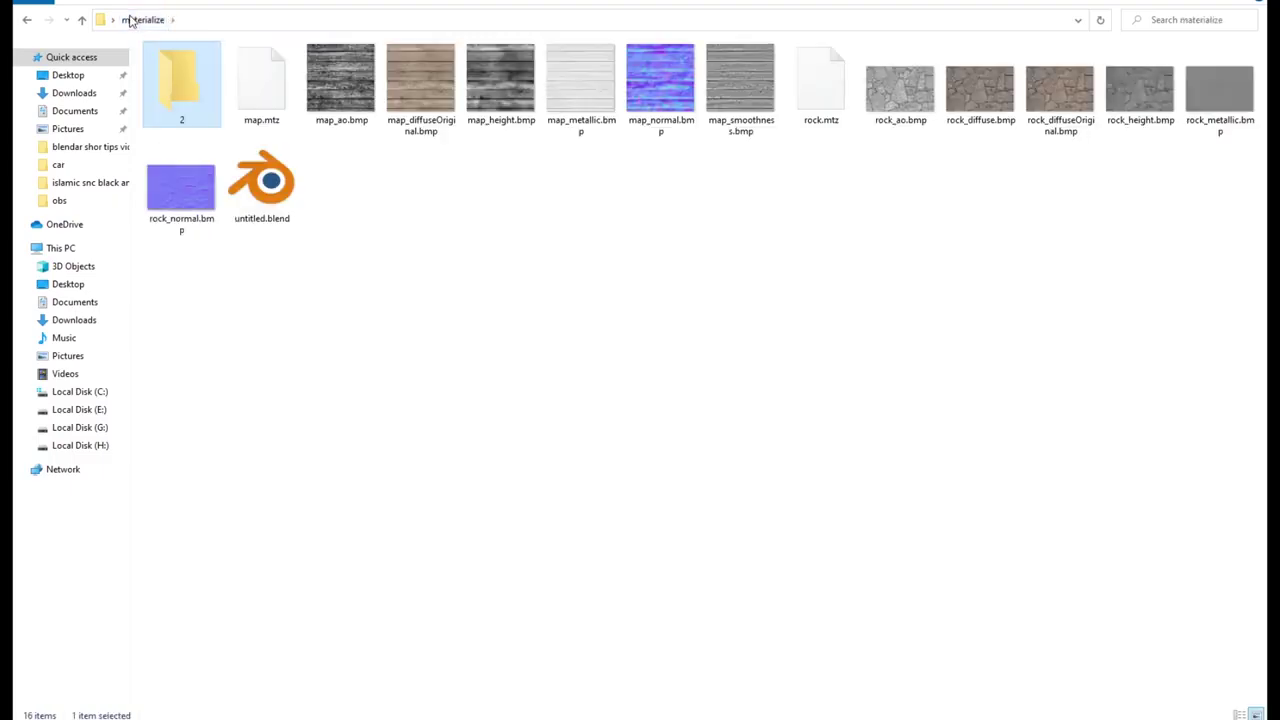
{"action": "left_click", "coordinate": [900, 90]}
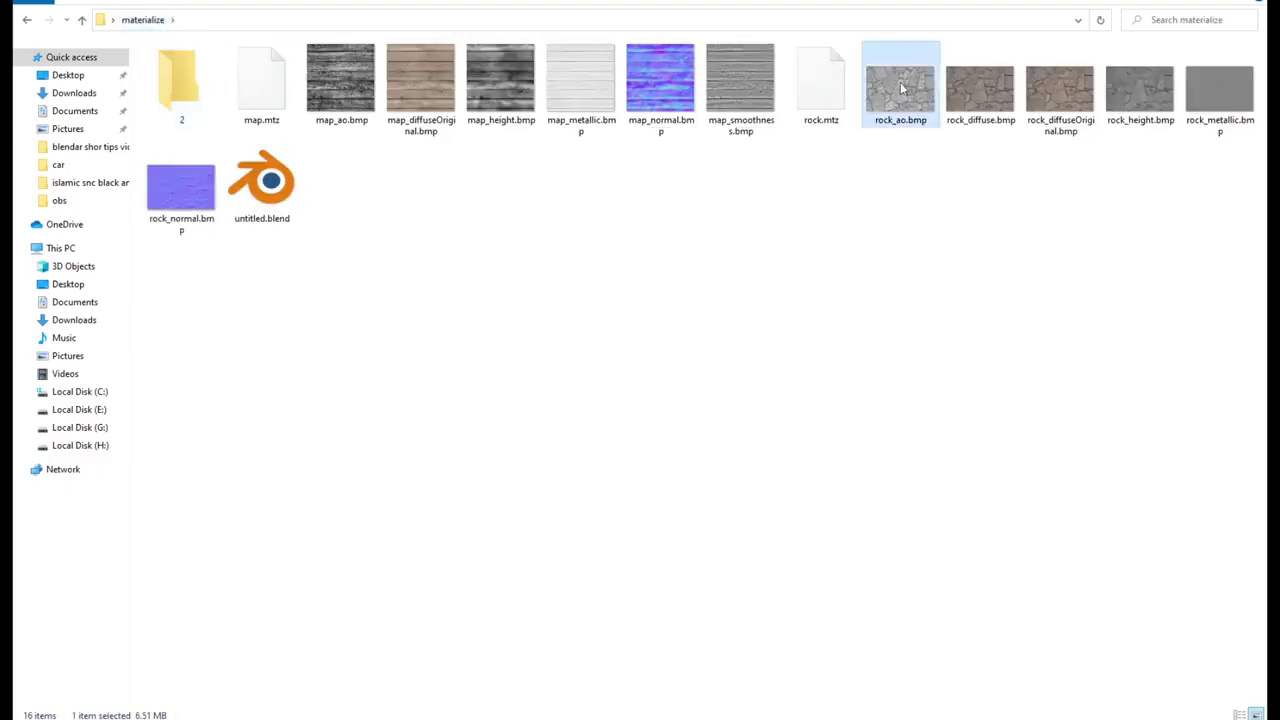
{"action": "left_click", "coordinate": [958, 93]}
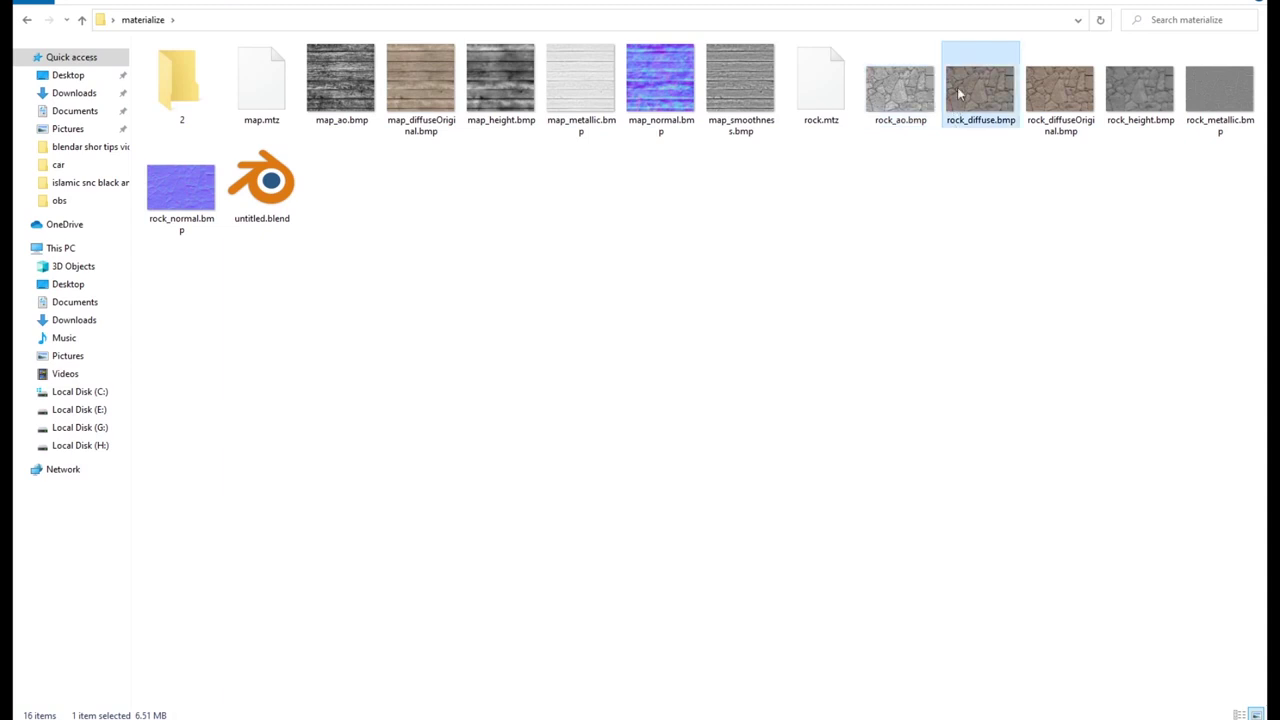
{"action": "left_click", "coordinate": [1048, 110]}
{"action": "left_click", "coordinate": [1129, 110]}
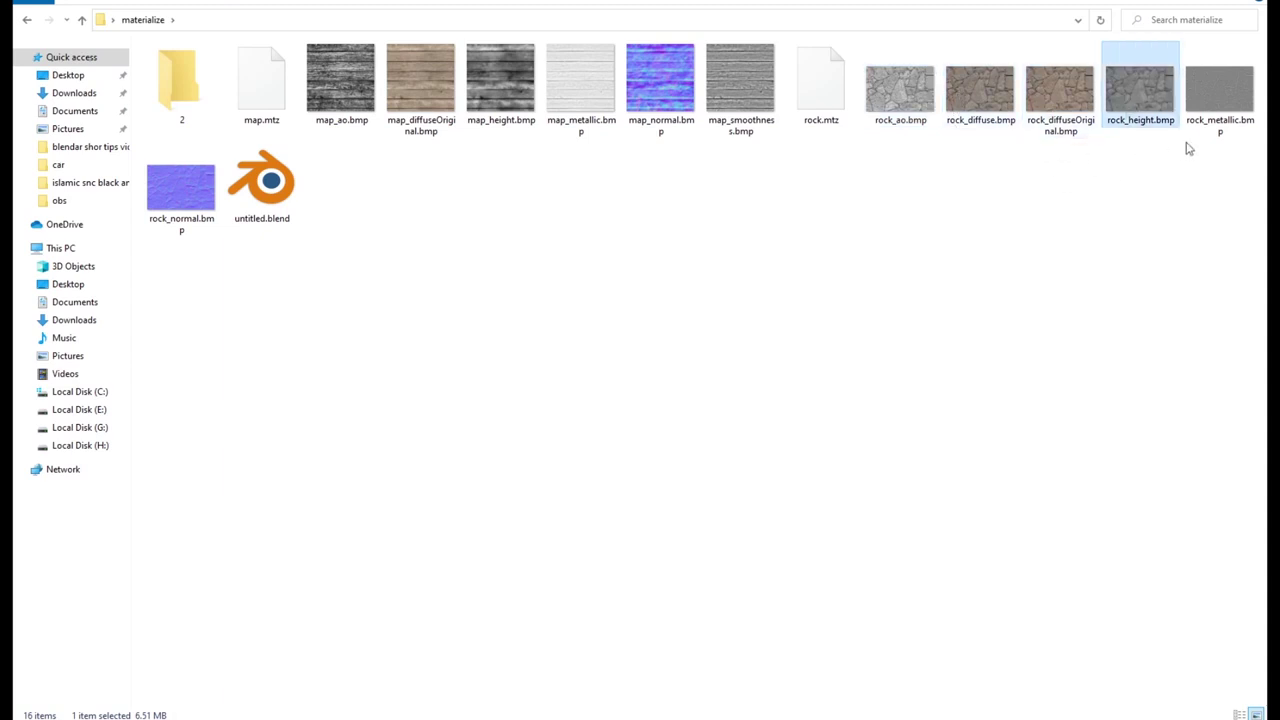
{"action": "left_click", "coordinate": [1203, 115]}
{"action": "left_click", "coordinate": [172, 205]}
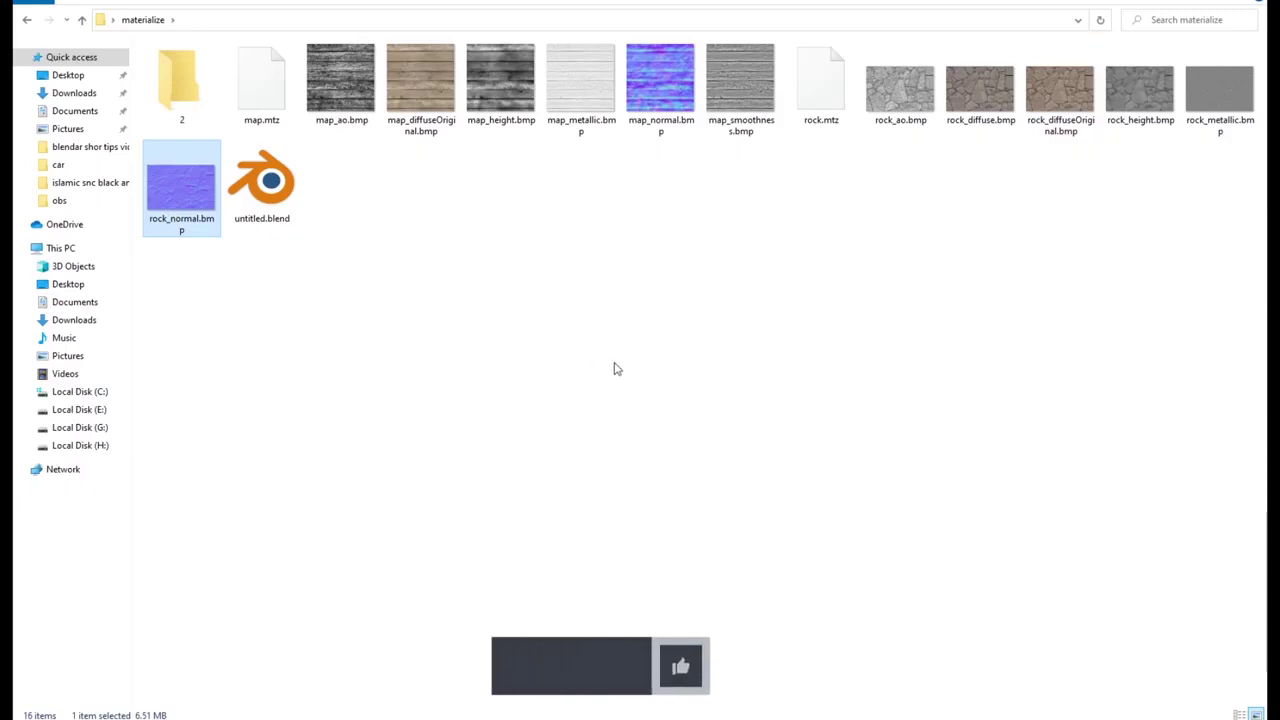
{"action": "left_click", "coordinate": [645, 391]}
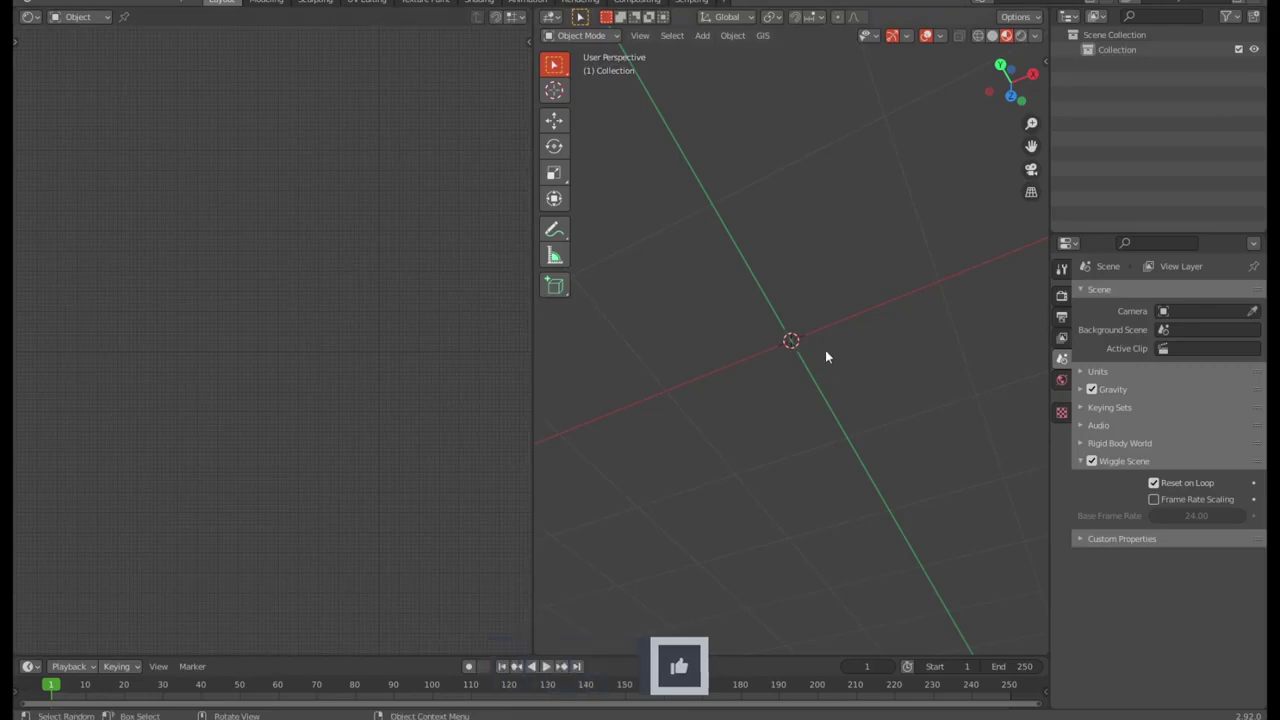
{"action": "mouse_move", "coordinate": [825, 357]}
{"action": "middle_mouse_down"}
{"action": "mouse_move", "coordinate": [837, 457]}
{"action": "mouse_move", "coordinate": [823, 494]}
{"action": "mouse_move", "coordinate": [829, 468]}
{"action": "middle_mouse_up"}
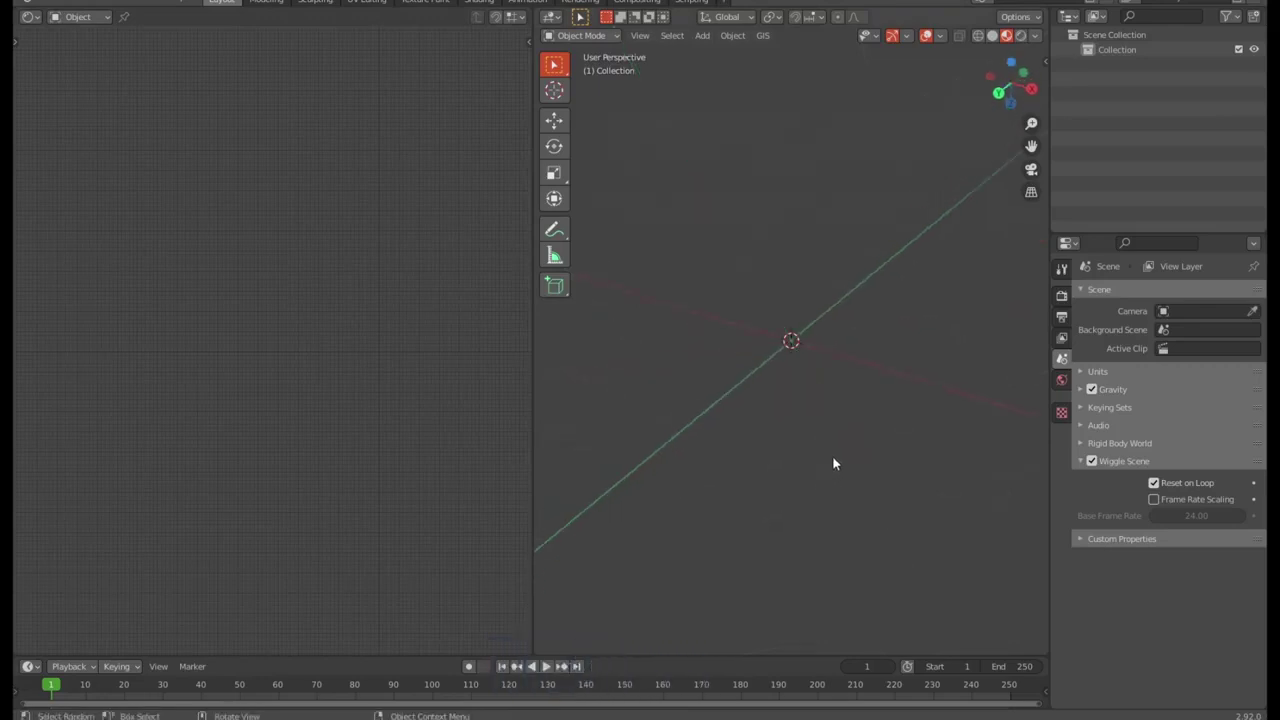
- Add a UV sphere via Shift+A and give it a new material, Material.001
{"action": "key", "text": "shift+a"}
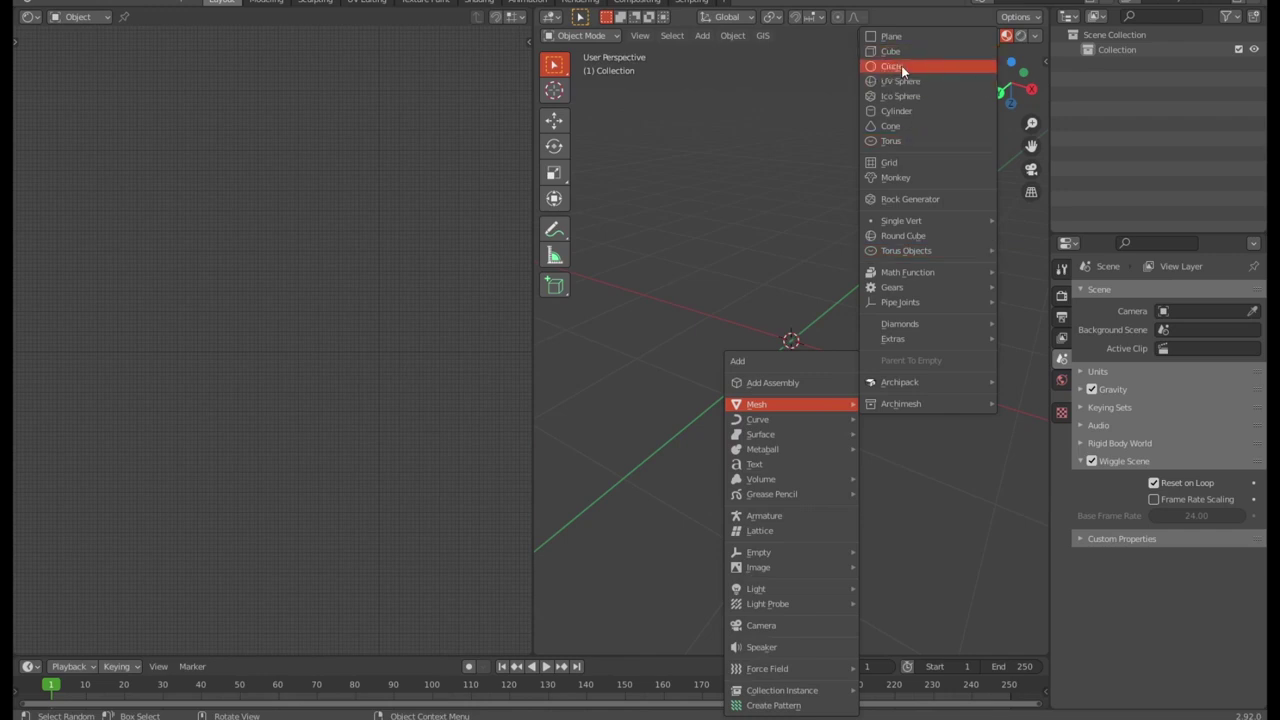
{"action": "left_click", "coordinate": [904, 79]}
{"action": "scroll", "coordinate": [842, 318], "scroll_direction": "down", "scroll_amount": 2}
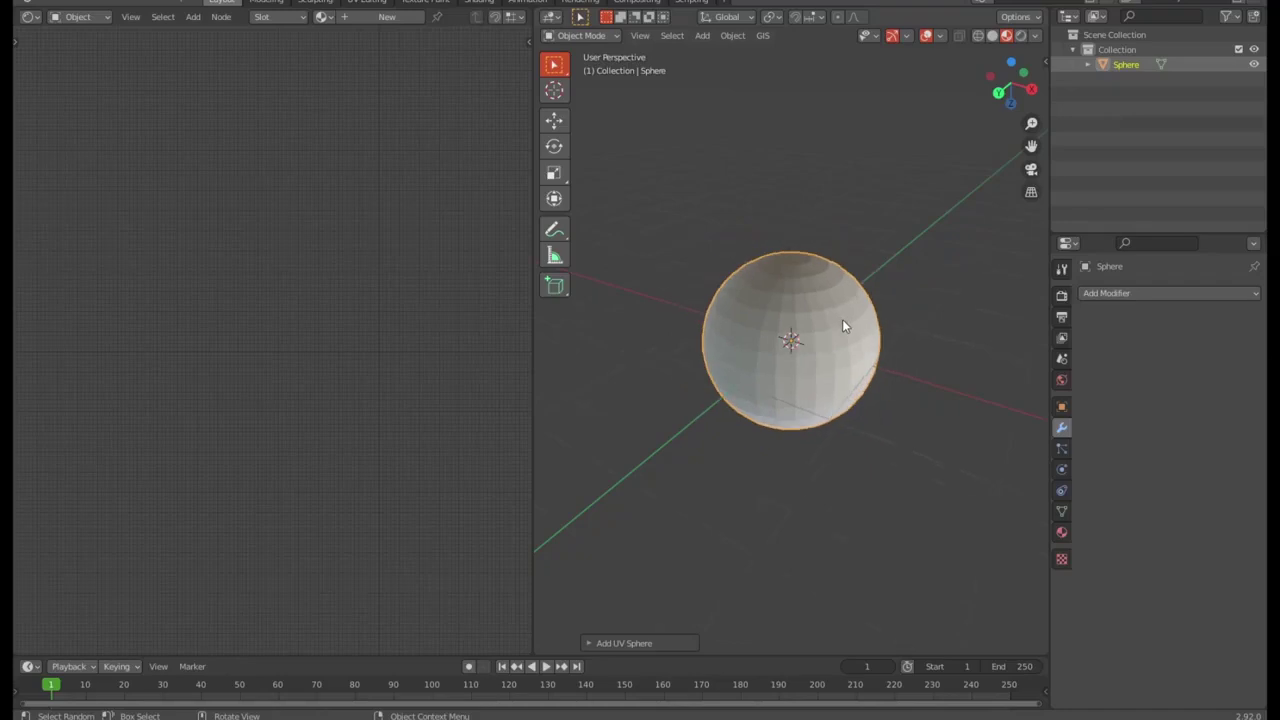
{"action": "scroll", "coordinate": [845, 319], "scroll_direction": "up", "scroll_amount": 1}
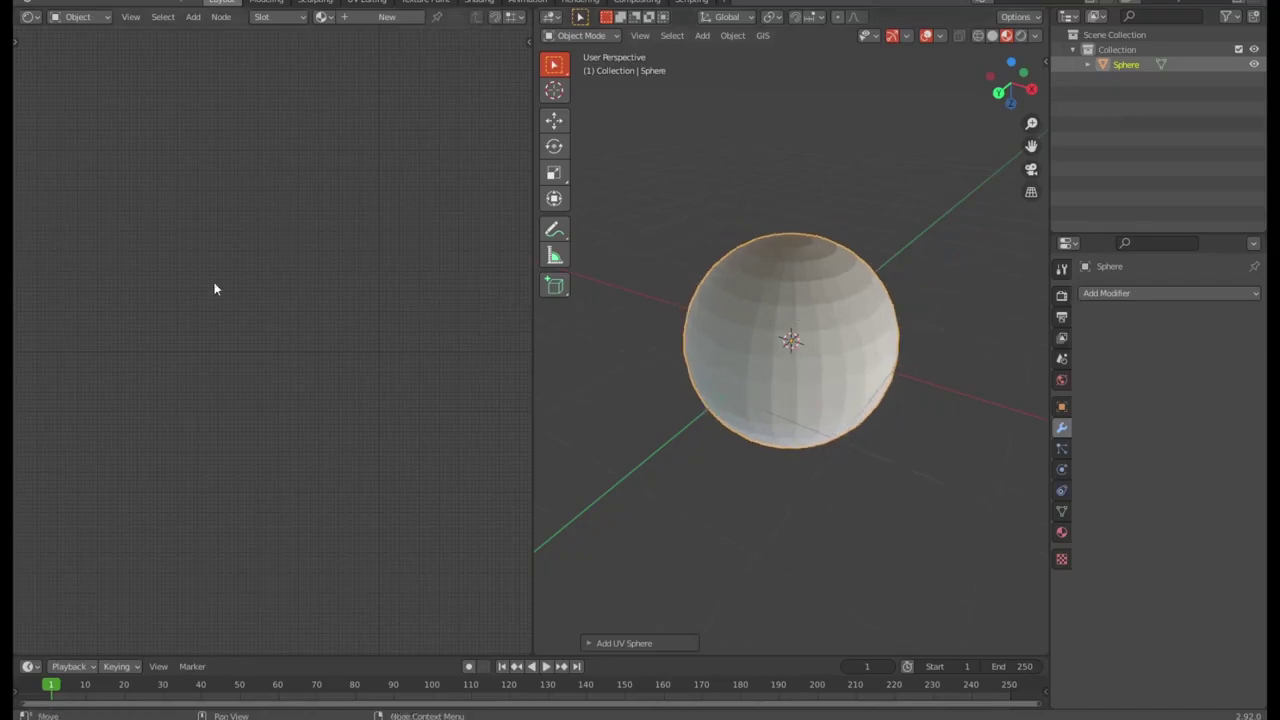
{"action": "left_click", "coordinate": [386, 17]}
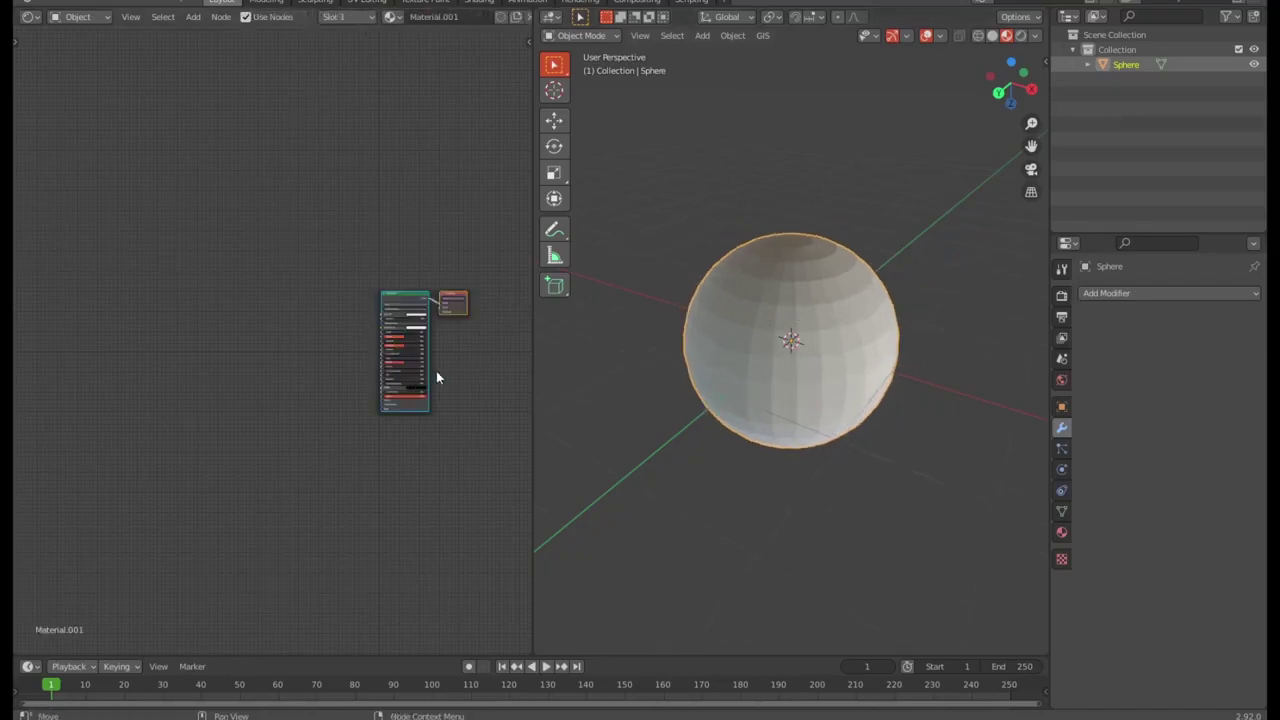
- Zoom in on the shader nodes and select the sphere material's Principled BSDF node
{"action": "scroll", "coordinate": [425, 355], "scroll_direction": "up", "scroll_amount": 3}
{"action": "middle_click_drag", "start_coordinate": [414, 334], "coordinate": [137, 320]}
{"action": "scroll", "coordinate": [407, 348], "scroll_direction": "up", "scroll_amount": 1}
{"action": "middle_click_drag", "start_coordinate": [407, 348], "coordinate": [450, 408]}
{"action": "left_click", "coordinate": [330, 300]}
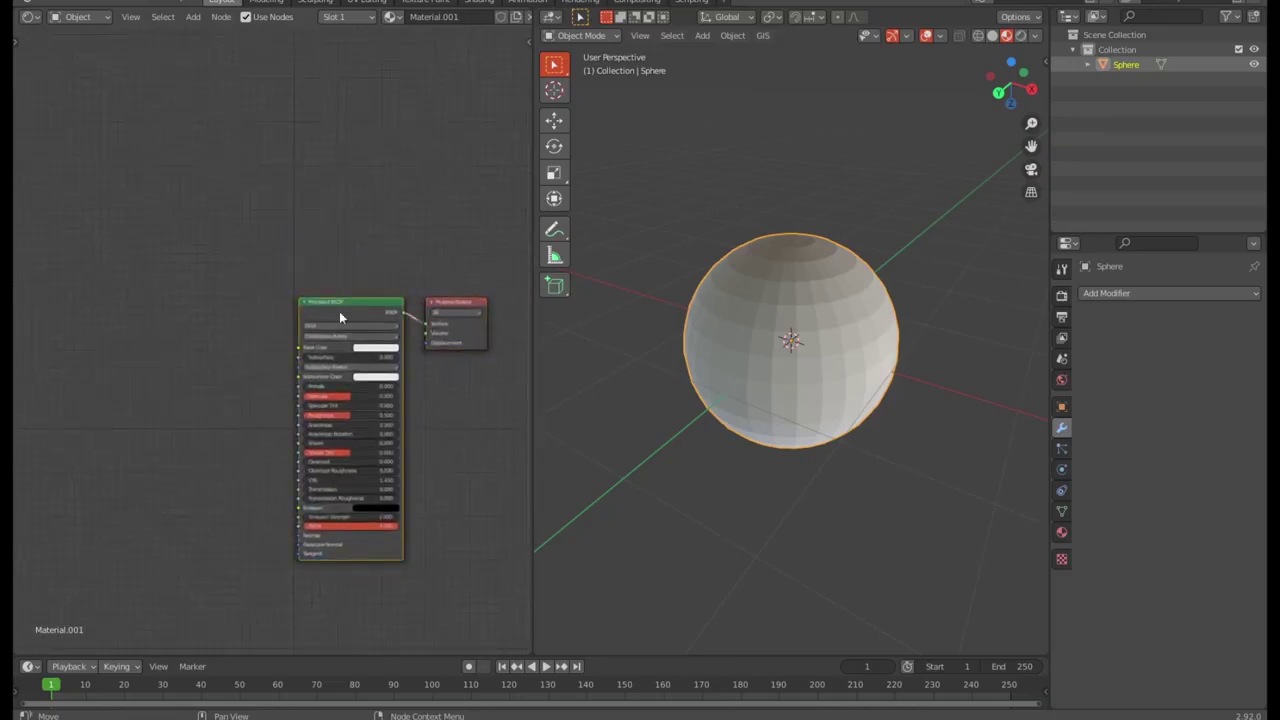
{"action": "key", "text": "ctrl+t"}
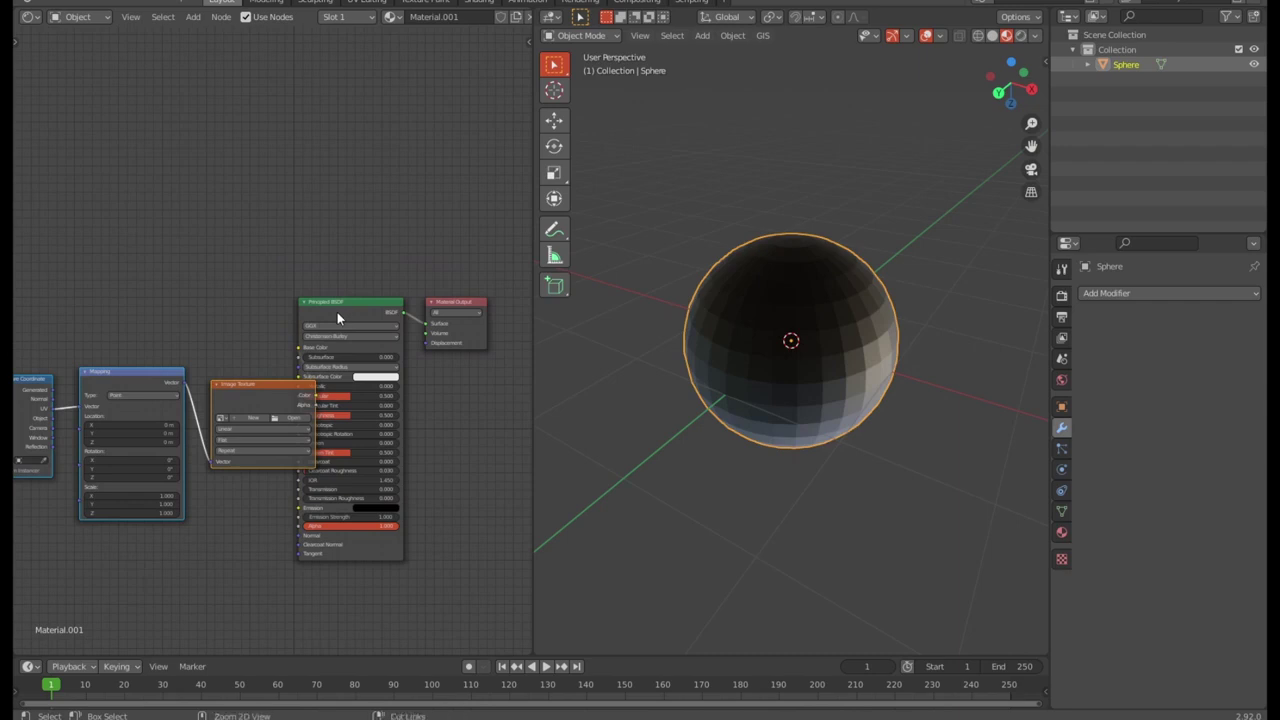
{"action": "key", "text": "ctrl+z"}
- Load the rock maps, rock_ao.bmp through rock_normal.bmp, with Node Wrangler's Principled Texture Setup
{"action": "key", "text": "ctrl+shift+t"}
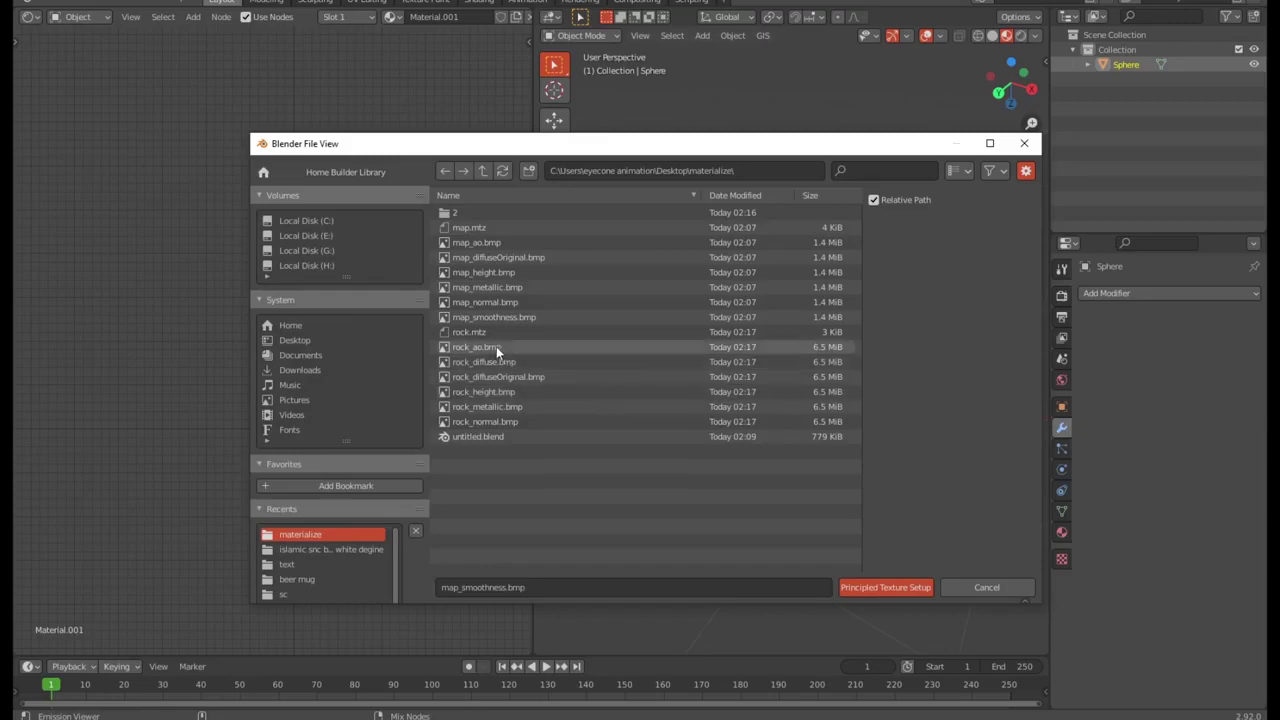
{"action": "left_click", "coordinate": [497, 423]}
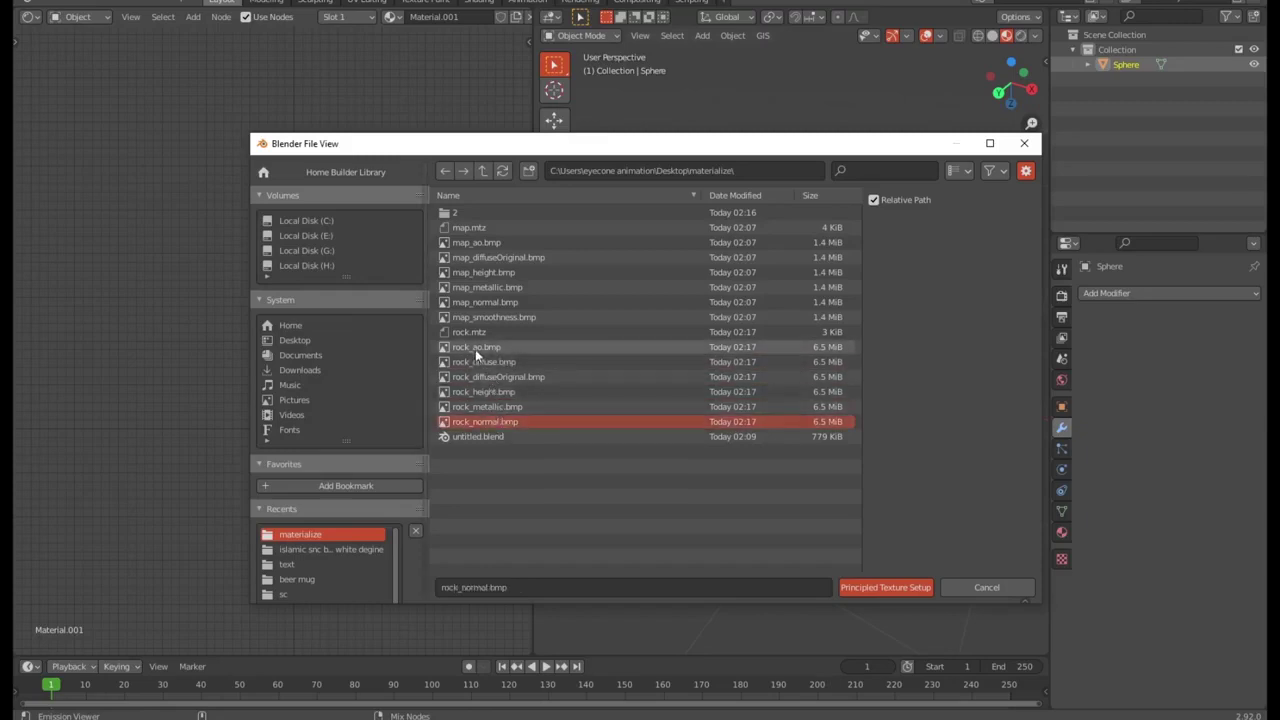
{"action": "left_click", "coordinate": [475, 348], "text": "shift"}
{"action": "left_click", "coordinate": [875, 588]}
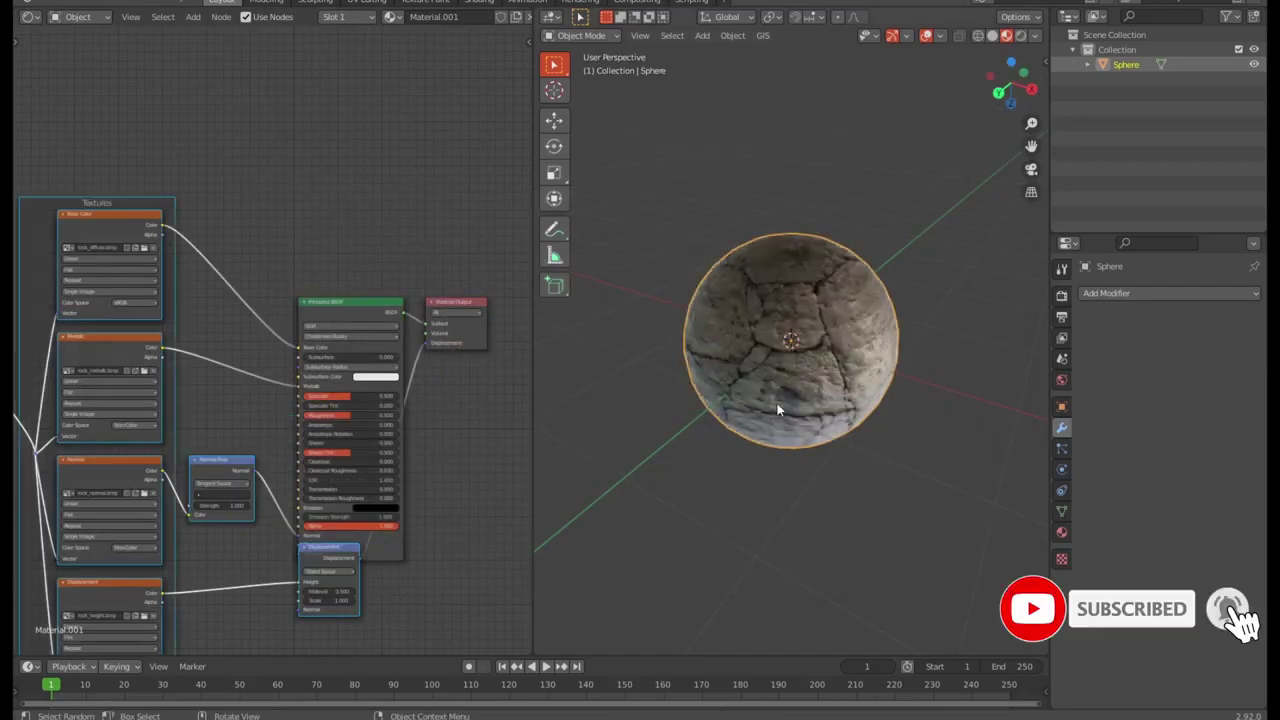
- Orbit and zoom around the sphere to inspect its cracked light-grey stone surface
{"action": "mouse_move", "coordinate": [737, 374]}
{"action": "middle_mouse_down"}
{"action": "mouse_move", "coordinate": [715, 302]}
{"action": "mouse_move", "coordinate": [805, 447]}
{"action": "mouse_move", "coordinate": [855, 354]}
{"action": "mouse_move", "coordinate": [923, 406]}
{"action": "mouse_move", "coordinate": [941, 513]}
{"action": "mouse_move", "coordinate": [876, 281]}
{"action": "mouse_move", "coordinate": [920, 234]}
{"action": "mouse_move", "coordinate": [563, 400]}
{"action": "mouse_move", "coordinate": [709, 586]}
{"action": "mouse_move", "coordinate": [702, 464]}
{"action": "mouse_move", "coordinate": [837, 418]}
{"action": "mouse_move", "coordinate": [820, 521]}
{"action": "mouse_move", "coordinate": [990, 448]}
{"action": "mouse_move", "coordinate": [1032, 460]}
{"action": "mouse_move", "coordinate": [1010, 488]}
{"action": "mouse_move", "coordinate": [800, 558]}
{"action": "mouse_move", "coordinate": [739, 540]}
{"action": "middle_mouse_up"}
{"action": "scroll", "coordinate": [805, 447], "scroll_direction": "up", "scroll_amount": 5}
{"action": "scroll", "coordinate": [855, 352], "scroll_direction": "down", "scroll_amount": 2}
{"action": "scroll", "coordinate": [858, 398], "scroll_direction": "down", "scroll_amount": 1}
{"action": "scroll", "coordinate": [858, 398], "scroll_direction": "down", "scroll_amount": 1}
{"action": "scroll", "coordinate": [702, 464], "scroll_direction": "up", "scroll_amount": 2}
{"action": "scroll", "coordinate": [702, 464], "scroll_direction": "up", "scroll_amount": 1}
{"action": "scroll", "coordinate": [702, 464], "scroll_direction": "up", "scroll_amount": 5}
{"action": "scroll", "coordinate": [702, 464], "scroll_direction": "down", "scroll_amount": 9}
{"action": "left_click", "coordinate": [743, 508]}
- Reselect the sphere to show Material.001's rock maps grouped in the Textures frame
{"action": "left_click", "coordinate": [805, 548]}
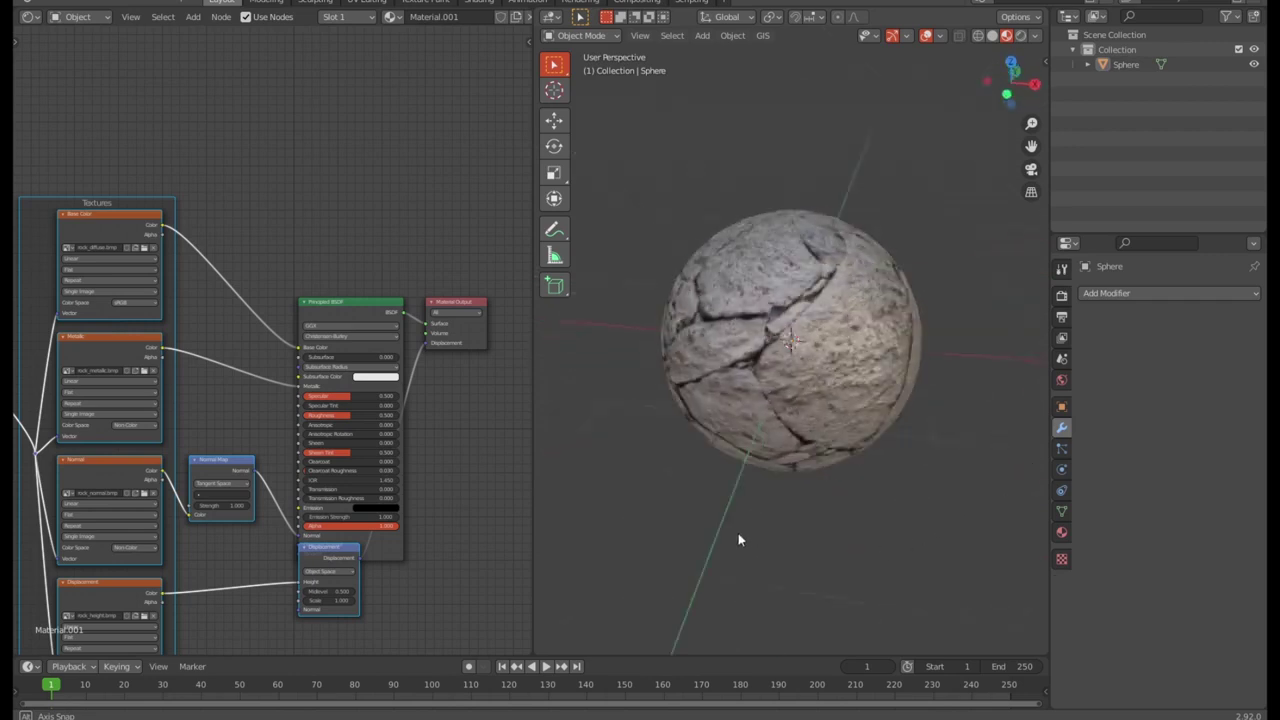
{"action": "scroll", "coordinate": [860, 512], "scroll_direction": "up", "scroll_amount": 1}
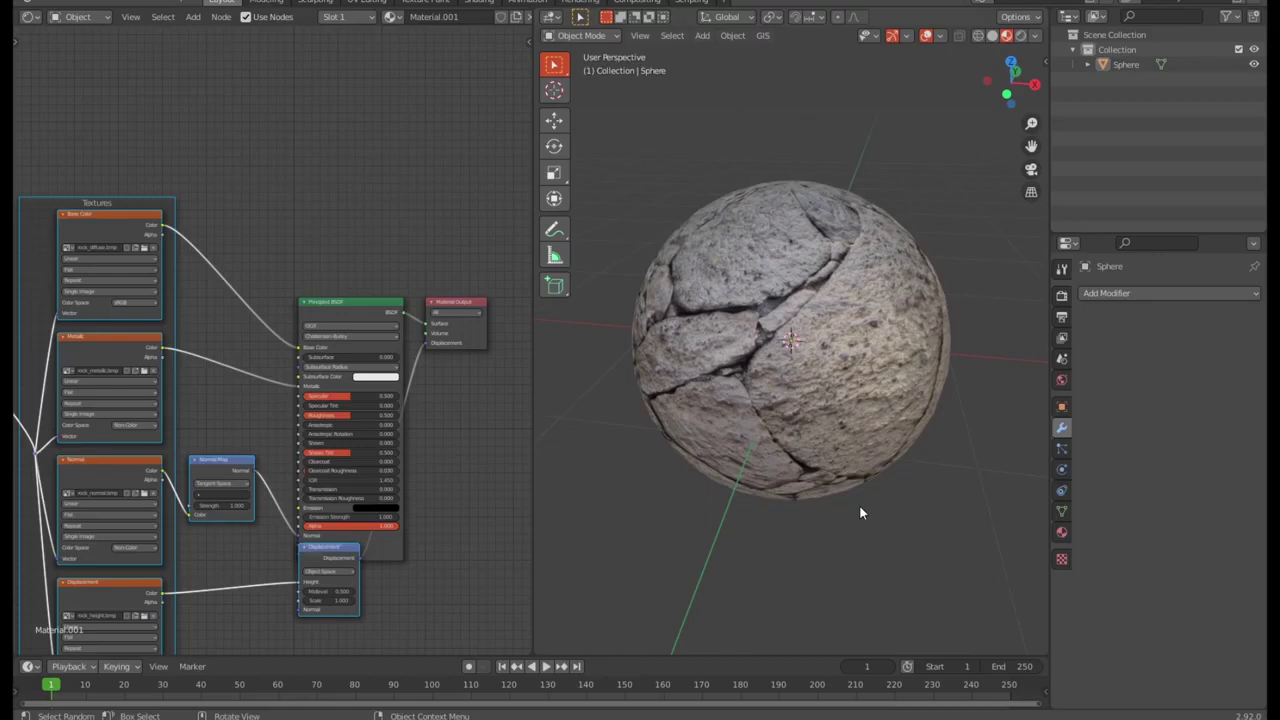
{"action": "left_click", "coordinate": [817, 442]}
{"action": "scroll", "coordinate": [454, 423], "scroll_direction": "down", "scroll_amount": 2}
{"action": "scroll", "coordinate": [445, 418], "scroll_direction": "down", "scroll_amount": 1}
{"action": "left_click", "coordinate": [804, 404]}
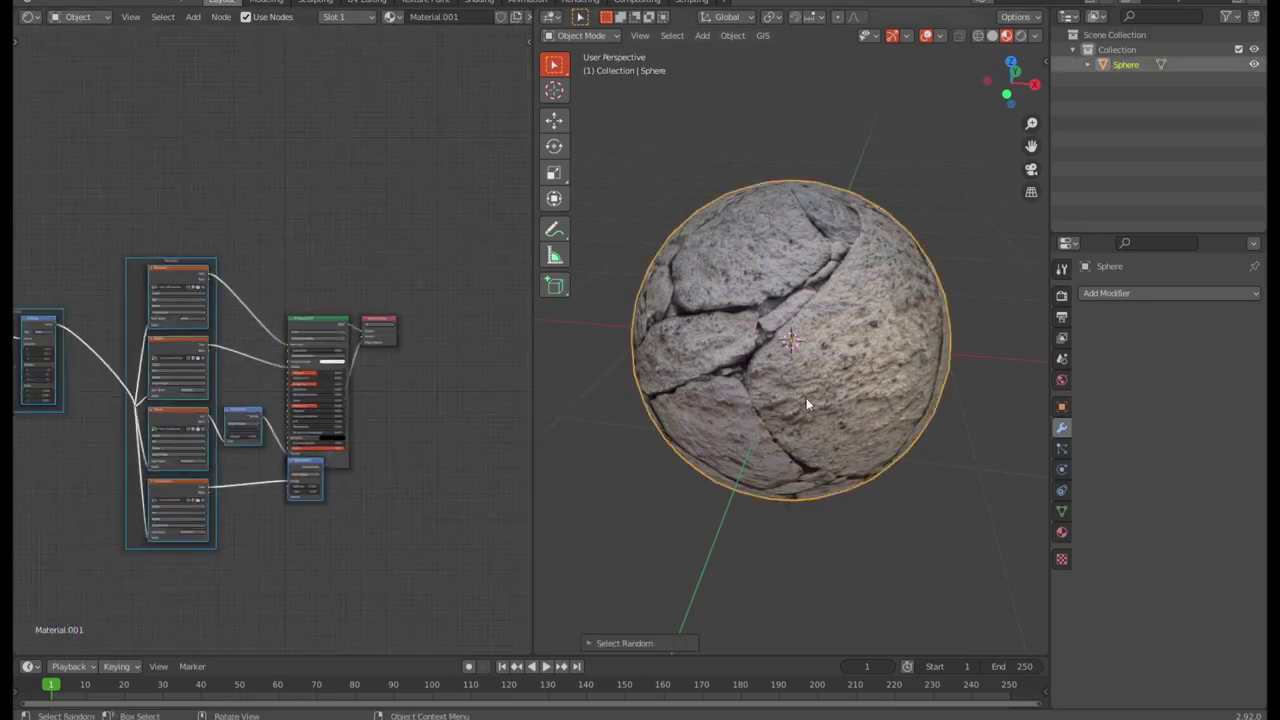
- Delete the stone sphere and add a cube mesh in its place
{"action": "key", "text": "Delete"}
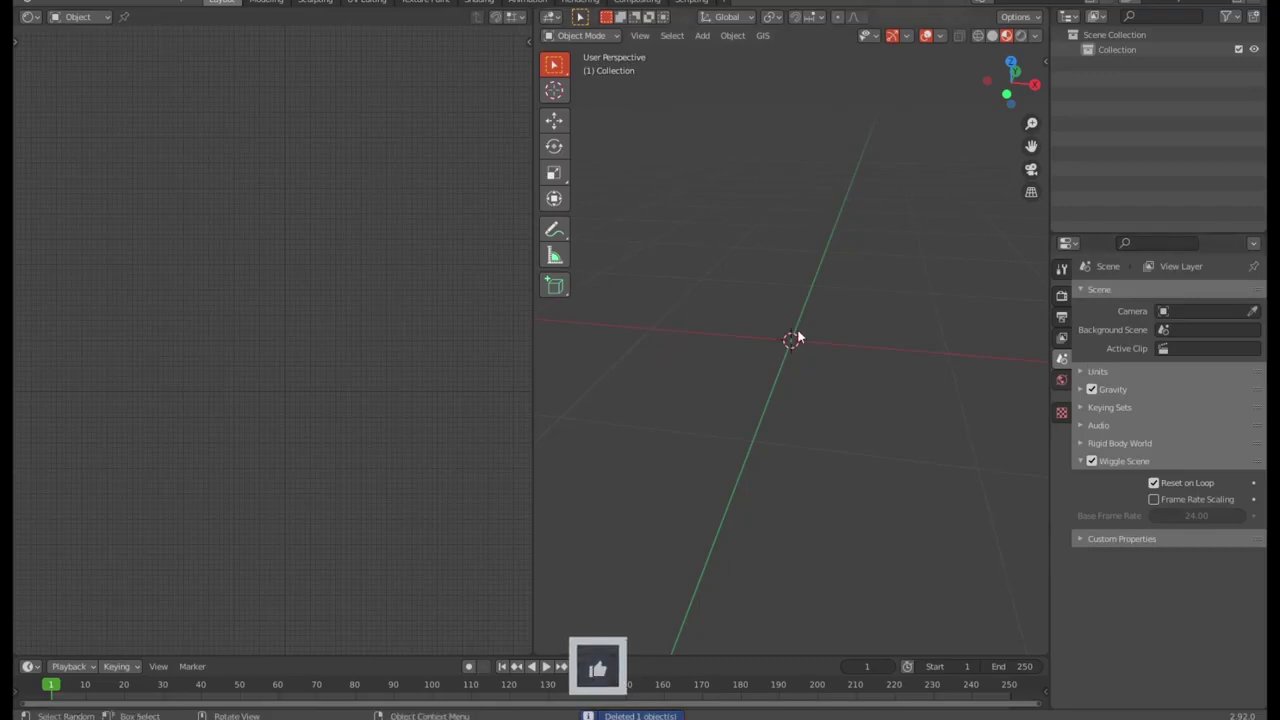
{"action": "key", "text": "shift+a"}
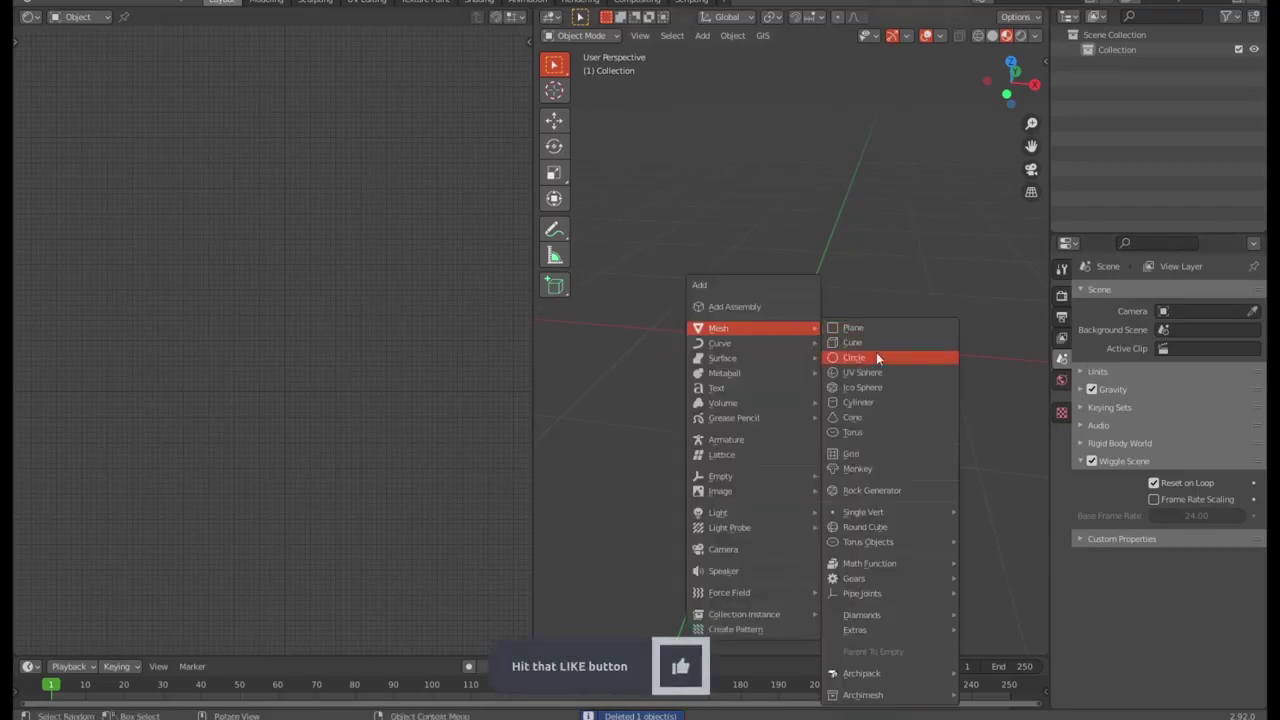
{"action": "left_click", "coordinate": [876, 357]}
{"action": "key", "text": "Delete"}
{"action": "key", "text": "shift+a"}
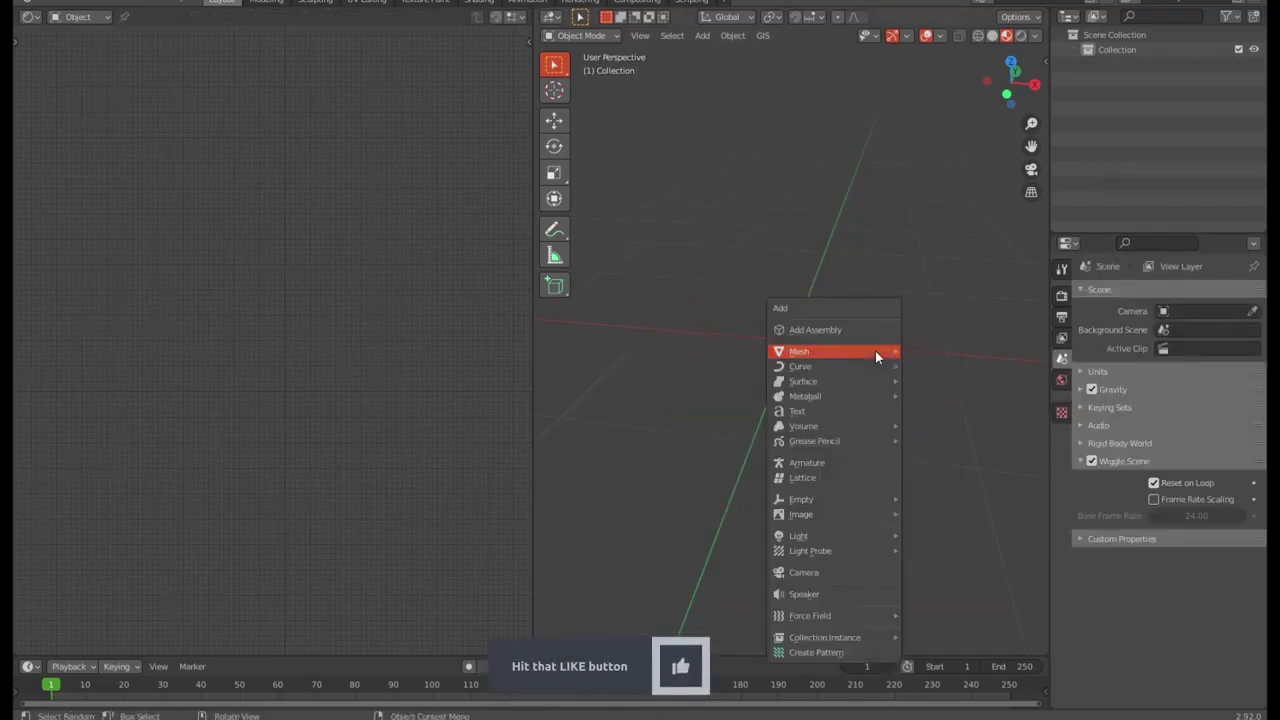
{"action": "mouse_move", "coordinate": [835, 351]}
{"action": "left_click", "coordinate": [995, 366]}
{"action": "middle_click_drag", "start_coordinate": [839, 358], "coordinate": [752, 354]}
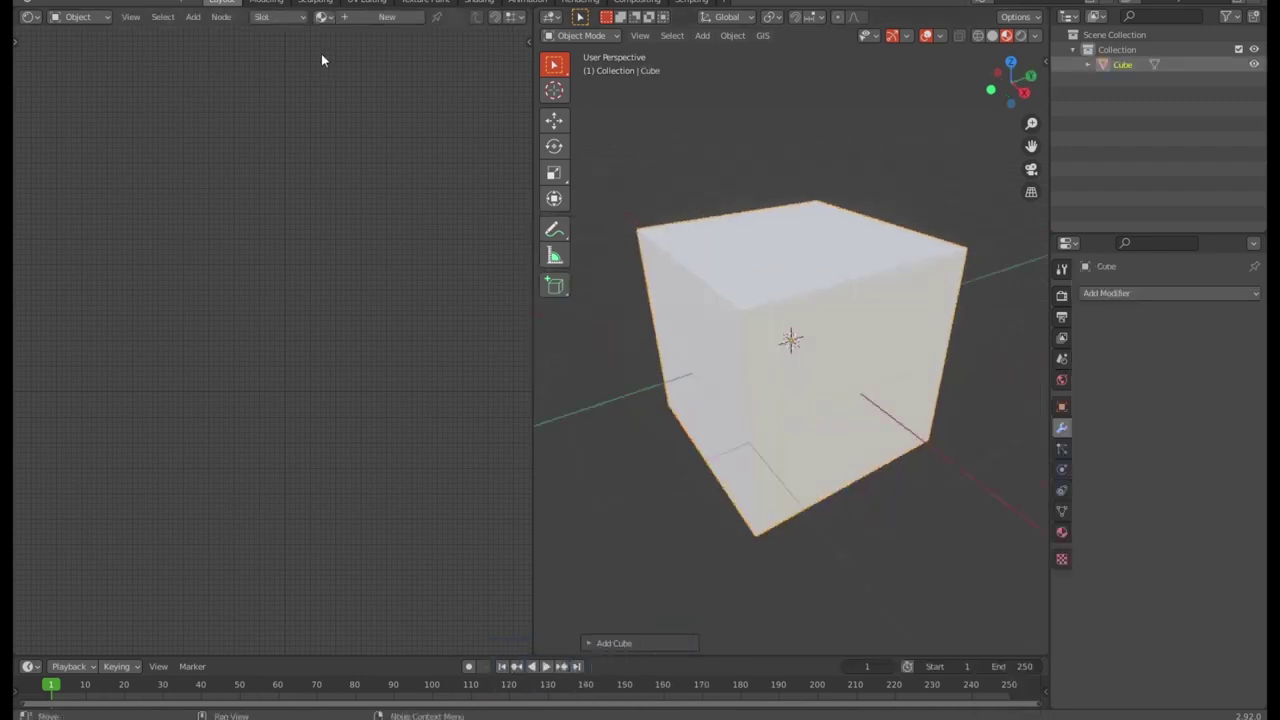
- Give the cube a new Material.002 built from rock_ao.bmp through rock_normal.bmp via Principled Texture Setup
{"action": "left_click", "coordinate": [385, 18]}
{"action": "key", "text": "ctrl+shift"}
{"action": "key", "text": "ctrl+shift+t"}
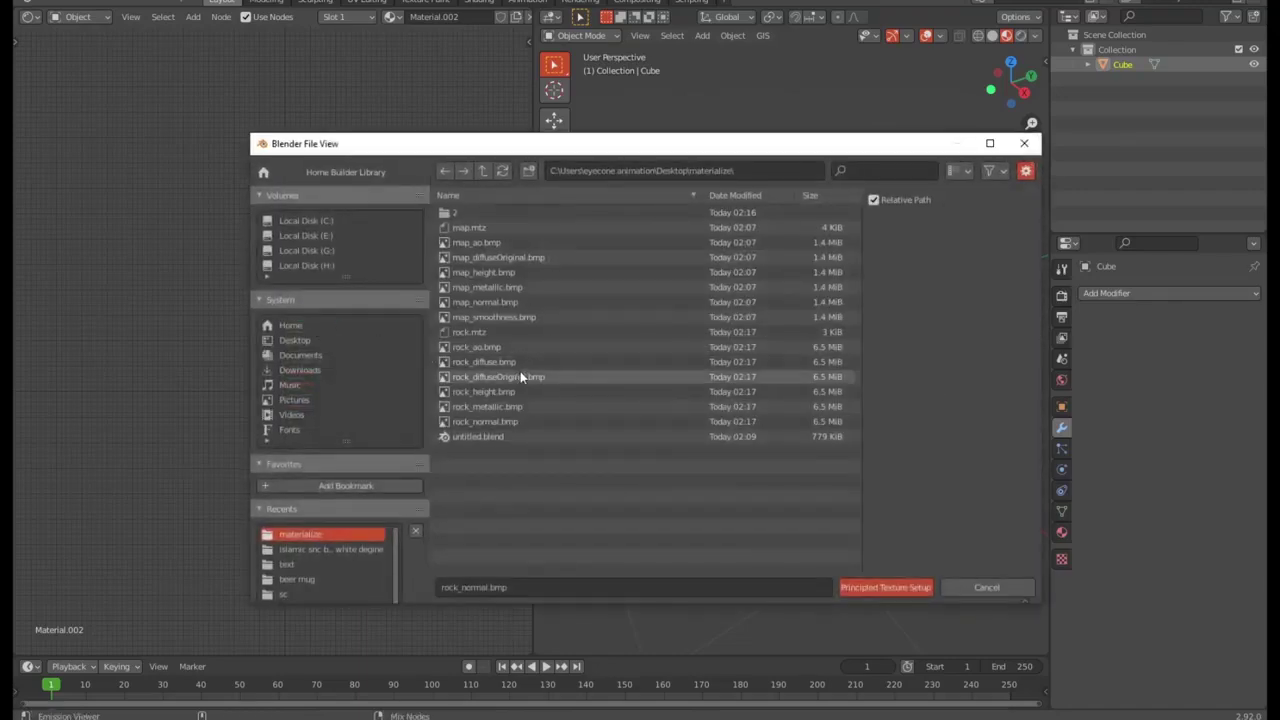
{"action": "left_click", "coordinate": [500, 343]}
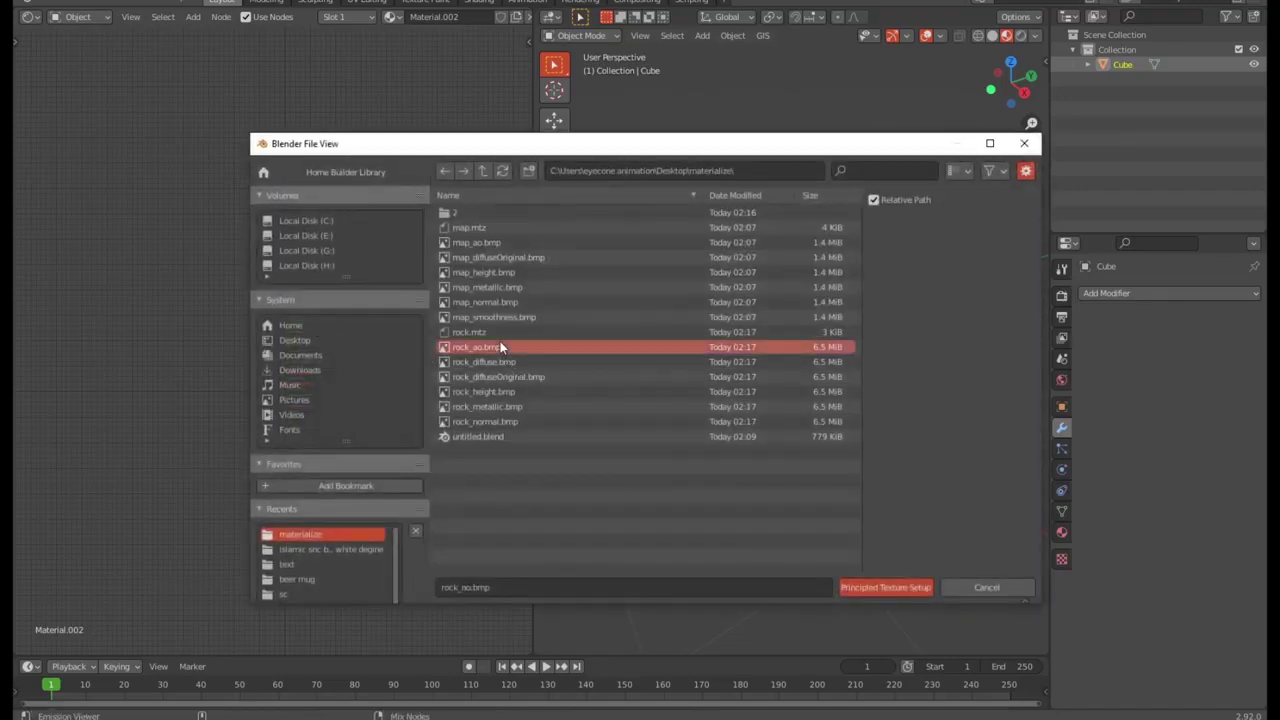
{"action": "left_click", "coordinate": [492, 421], "text": "shift"}
{"action": "left_click", "coordinate": [884, 587]}
{"action": "mouse_move", "coordinate": [633, 490]}
{"action": "middle_mouse_down"}
{"action": "mouse_move", "coordinate": [857, 482]}
{"action": "mouse_move", "coordinate": [833, 455]}
{"action": "mouse_move", "coordinate": [829, 323]}
{"action": "mouse_move", "coordinate": [808, 343]}
{"action": "mouse_move", "coordinate": [830, 356]}
{"action": "middle_mouse_up"}
{"action": "scroll", "coordinate": [832, 354], "scroll_direction": "up", "scroll_amount": 3}
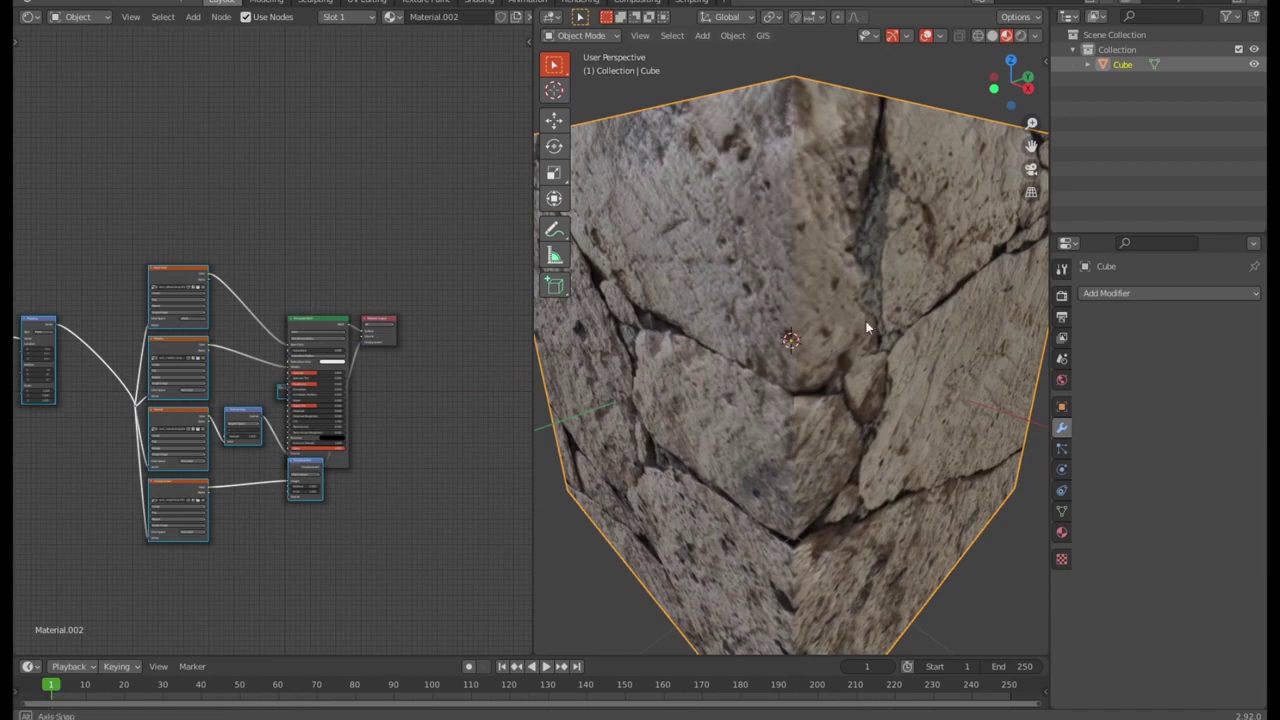
{"action": "scroll", "coordinate": [920, 315], "scroll_direction": "up", "scroll_amount": 2}
{"action": "scroll", "coordinate": [933, 312], "scroll_direction": "up", "scroll_amount": 2}
{"action": "scroll", "coordinate": [933, 312], "scroll_direction": "down", "scroll_amount": 2}
{"action": "scroll", "coordinate": [894, 307], "scroll_direction": "down", "scroll_amount": 2}
{"action": "mouse_move", "coordinate": [904, 310]}
{"action": "middle_mouse_down"}
{"action": "mouse_move", "coordinate": [942, 322]}
{"action": "mouse_move", "coordinate": [964, 356]}
{"action": "mouse_move", "coordinate": [922, 356]}
{"action": "middle_mouse_up"}
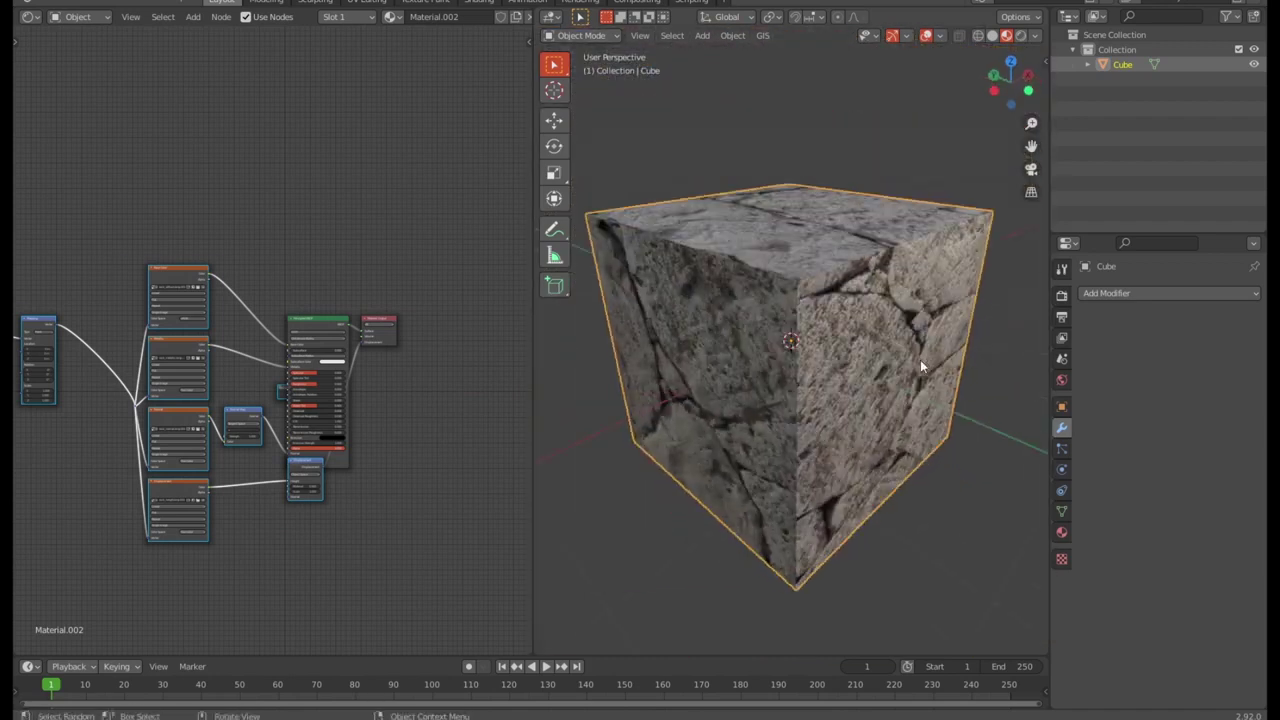
- Add a Subdivision Surface modifier to the stone cube with Levels Viewport 3
{"action": "left_click", "coordinate": [1114, 294]}
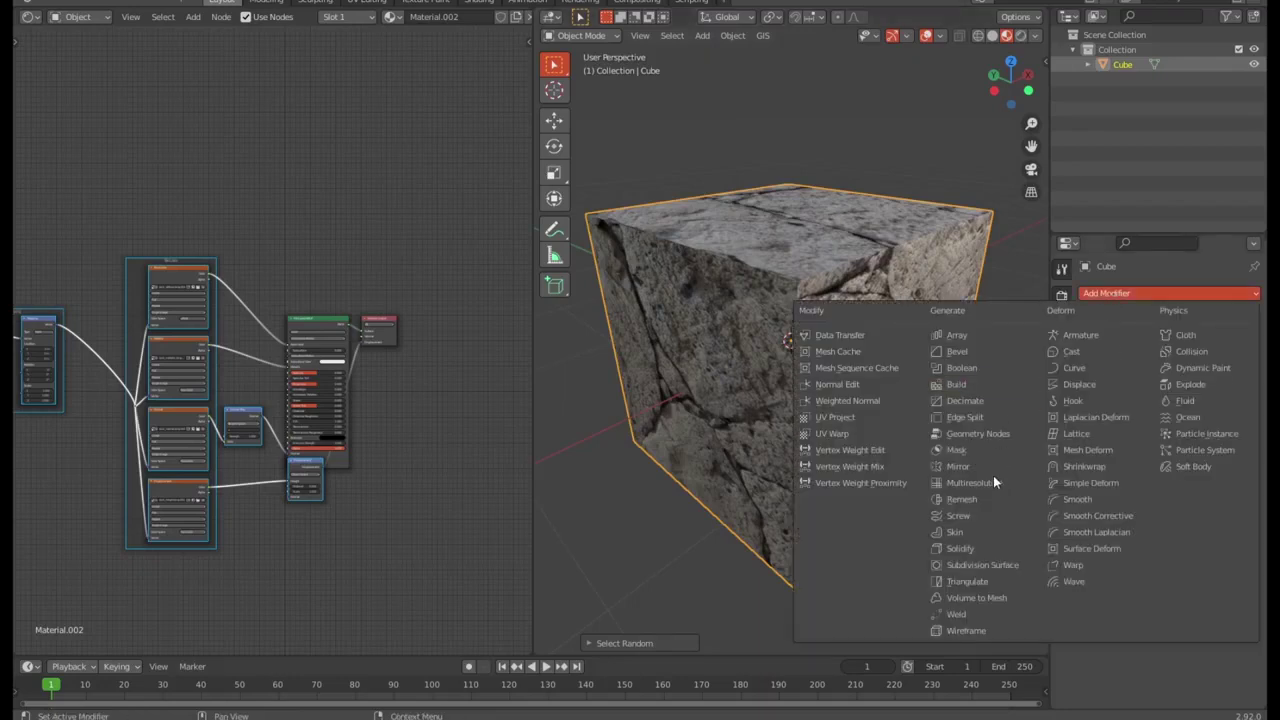
{"action": "left_click", "coordinate": [990, 565]}
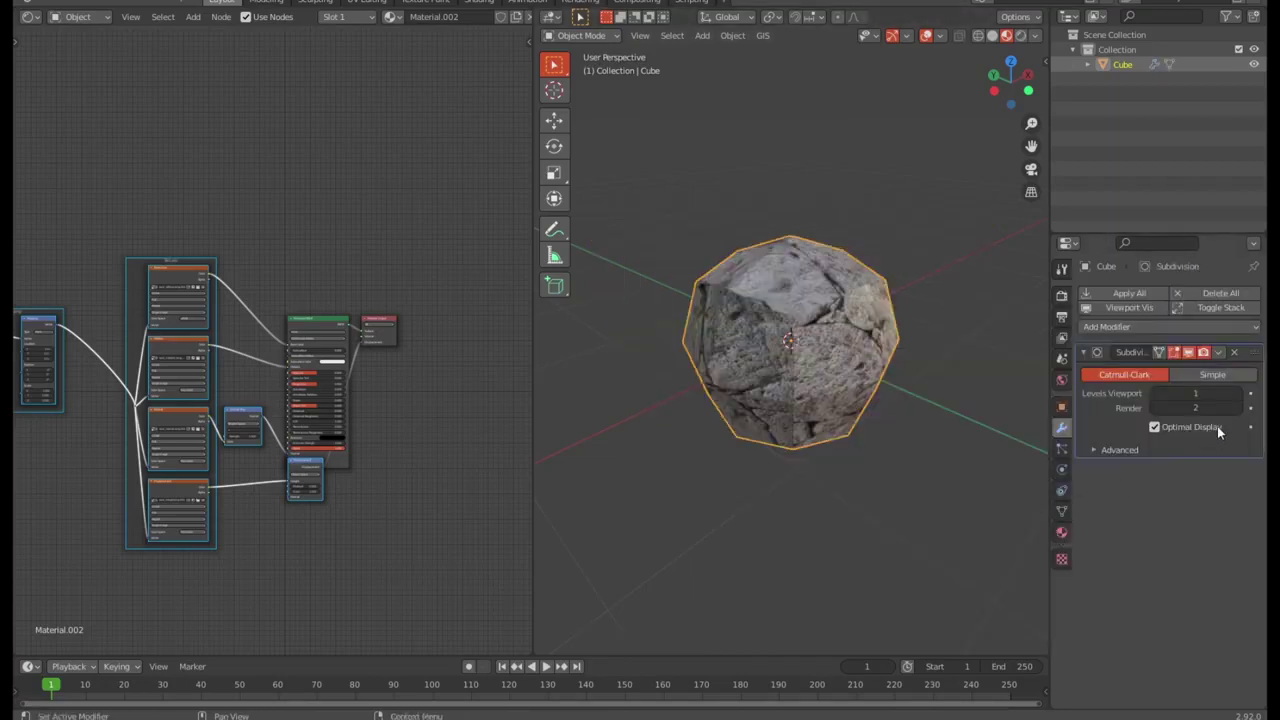
{"action": "left_click_drag", "start_coordinate": [1195, 393], "coordinate": [1235, 393]}
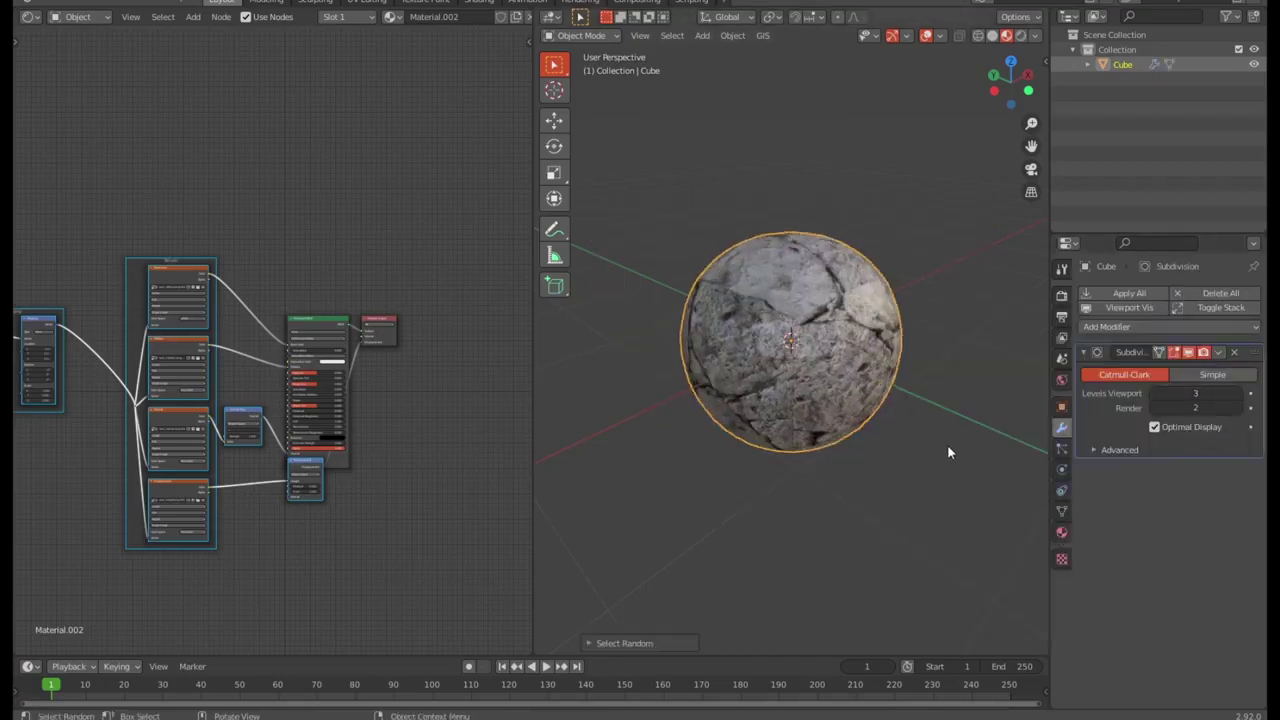
{"action": "scroll", "coordinate": [947, 444], "scroll_direction": "up", "scroll_amount": 4}
{"action": "mouse_move", "coordinate": [952, 482]}
{"action": "middle_mouse_down"}
{"action": "mouse_move", "coordinate": [963, 504]}
{"action": "mouse_move", "coordinate": [960, 449]}
{"action": "middle_mouse_up"}
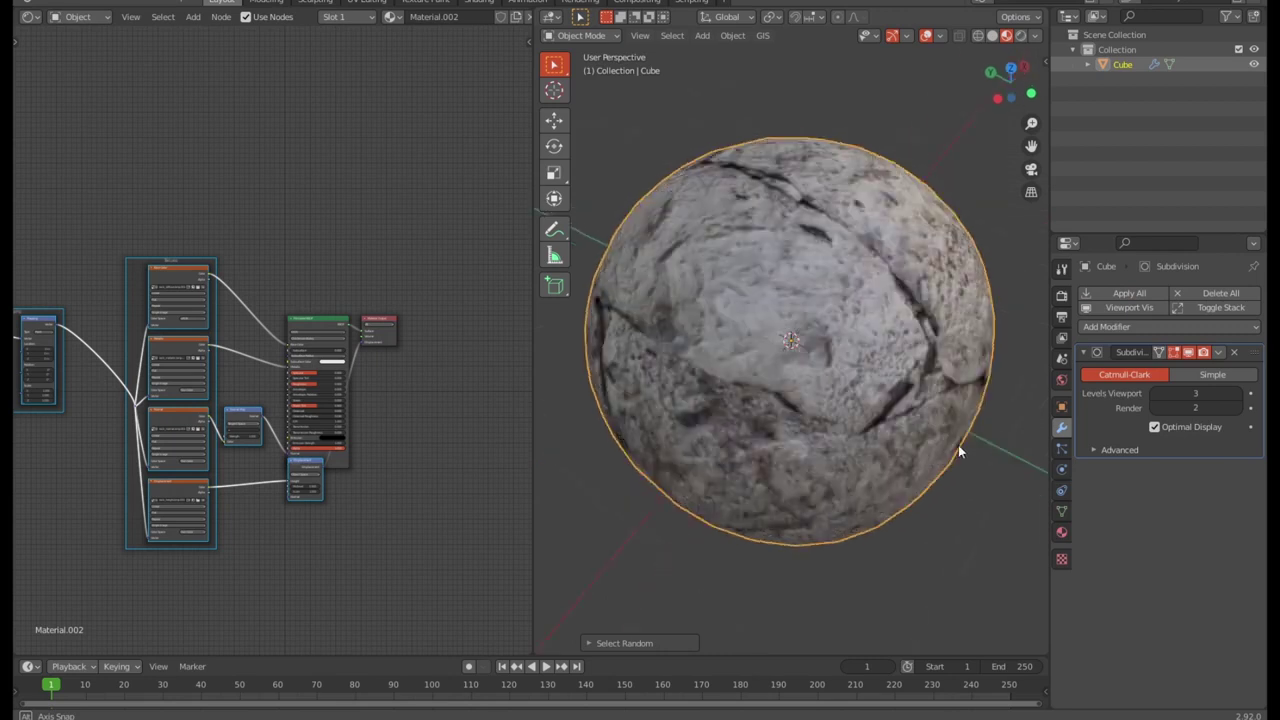
{"action": "scroll", "coordinate": [331, 517], "scroll_direction": "up", "scroll_amount": 2}
{"action": "scroll", "coordinate": [260, 508], "scroll_direction": "up", "scroll_amount": 3}
- Set the Displacement node's Scale to 1.100
{"action": "middle_click_drag", "start_coordinate": [246, 505], "coordinate": [250, 215]}
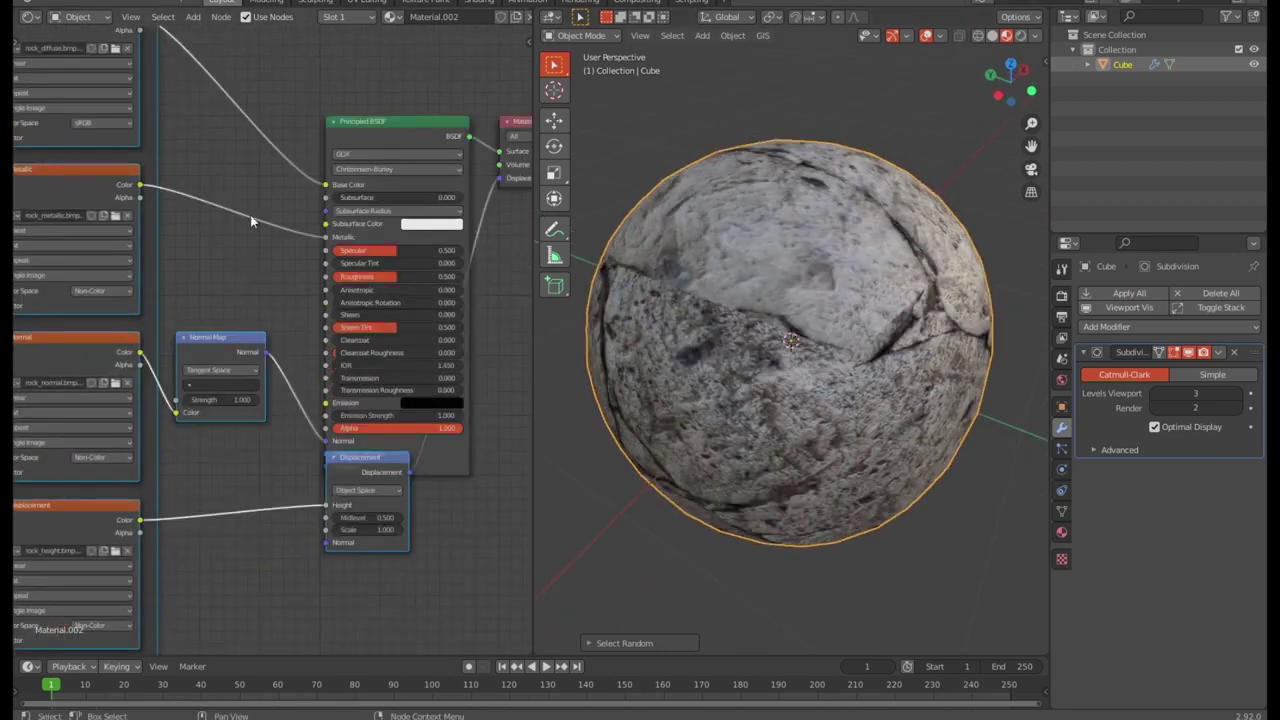
{"action": "scroll", "coordinate": [275, 292], "scroll_direction": "up", "scroll_amount": 2}
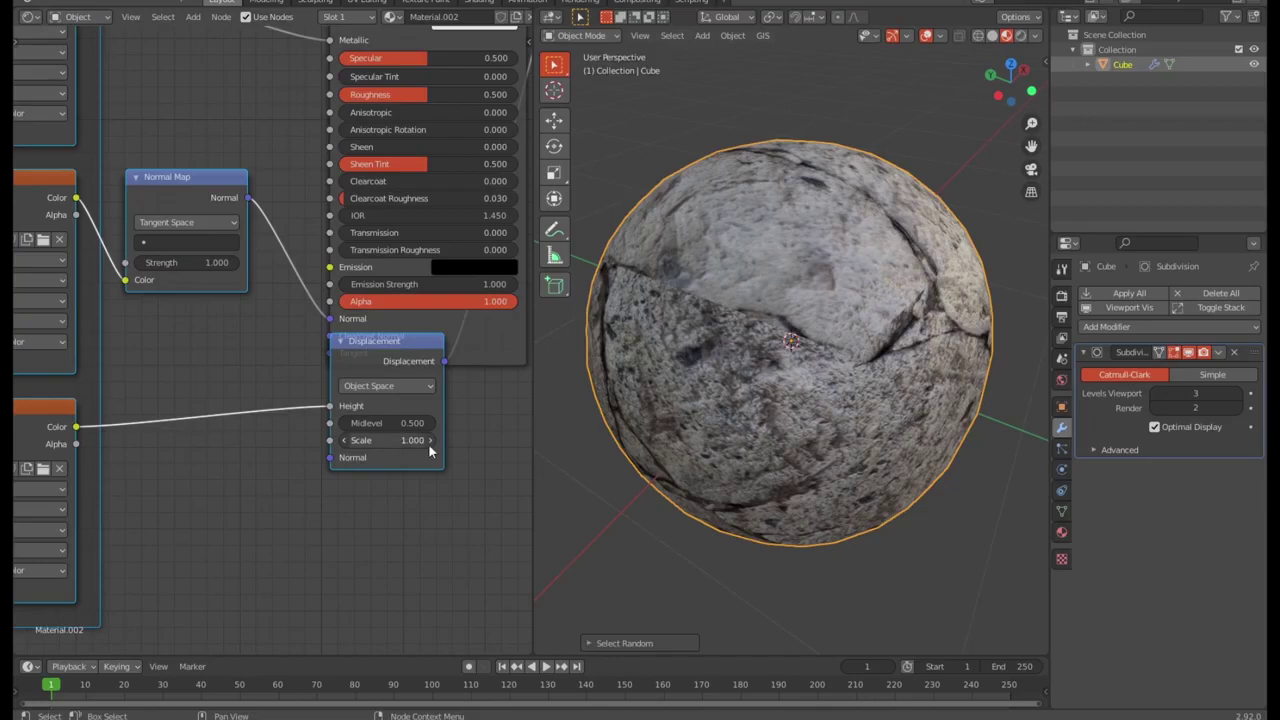
{"action": "left_click", "coordinate": [431, 441]}
- Test stronger bumps by pushing Normal Map Strength up to 9.400 and viewing the sphere
{"action": "left_click", "coordinate": [236, 263]}
{"action": "left_click", "coordinate": [236, 263]}
{"action": "left_click", "coordinate": [236, 263]}
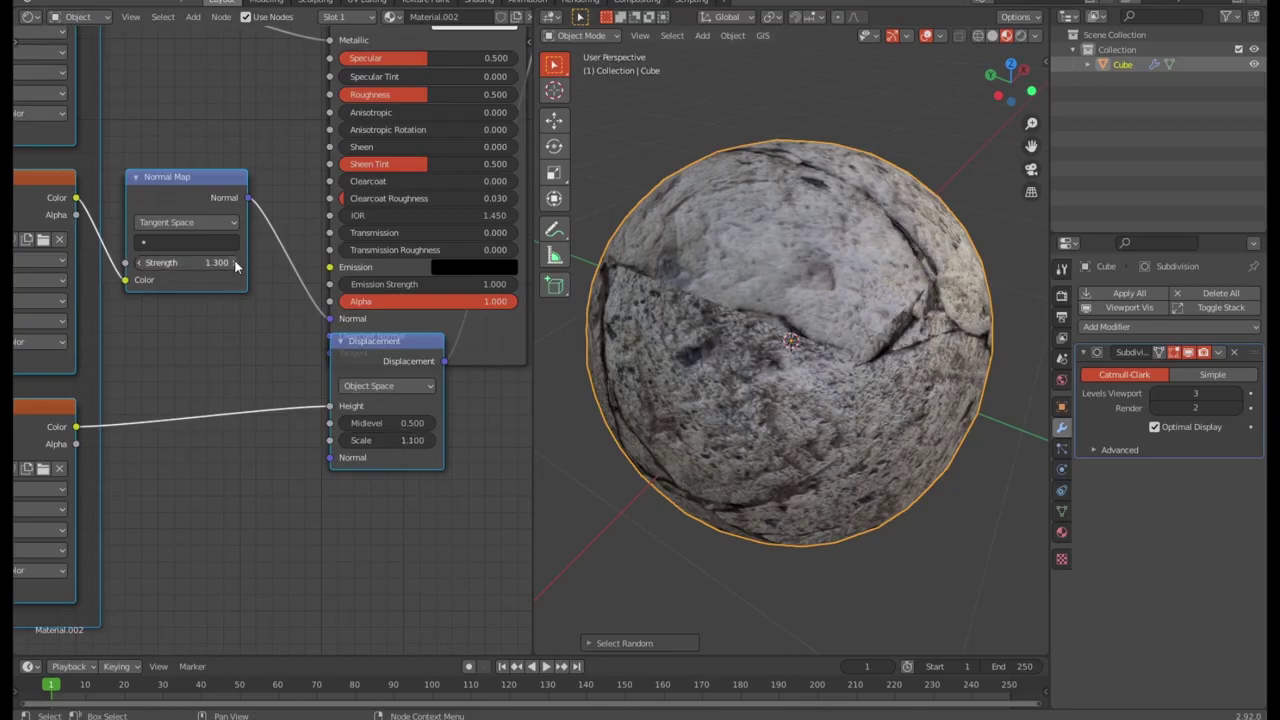
{"action": "left_click_drag", "start_coordinate": [230, 263], "coordinate": [330, 263]}
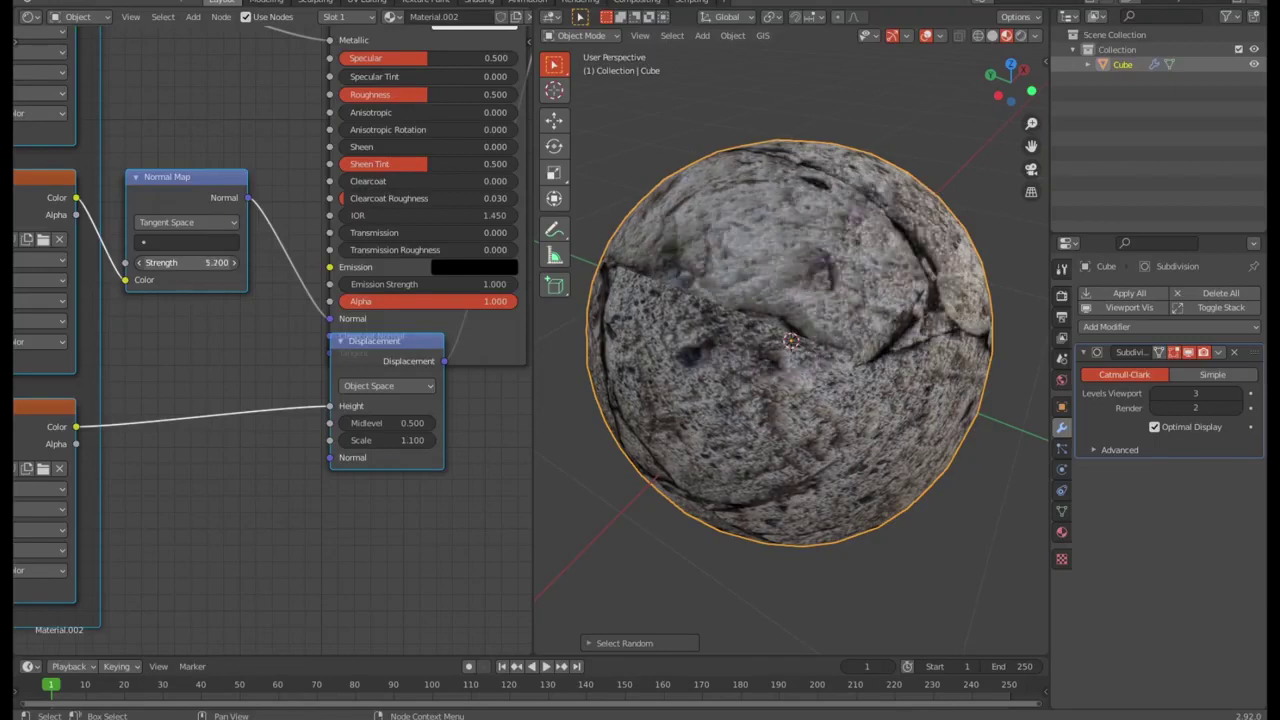
{"action": "mouse_move", "coordinate": [840, 361]}
{"action": "middle_mouse_down"}
{"action": "mouse_move", "coordinate": [998, 320]}
{"action": "mouse_move", "coordinate": [938, 319]}
{"action": "middle_mouse_up"}
{"action": "scroll", "coordinate": [917, 485], "scroll_direction": "down", "scroll_amount": 3}
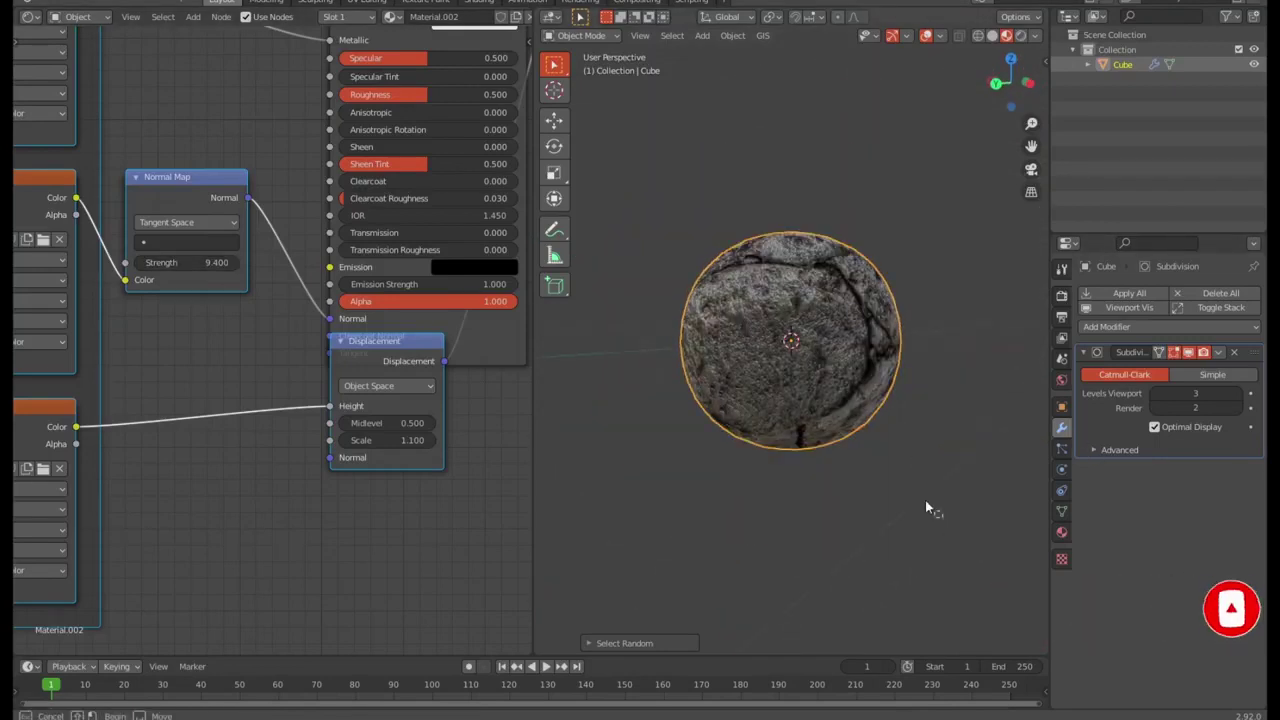
{"action": "left_click", "coordinate": [931, 518]}
{"action": "mouse_move", "coordinate": [894, 483]}
{"action": "middle_mouse_down"}
{"action": "mouse_move", "coordinate": [990, 447]}
{"action": "mouse_move", "coordinate": [1009, 461]}
{"action": "mouse_move", "coordinate": [1000, 470]}
{"action": "middle_mouse_up"}
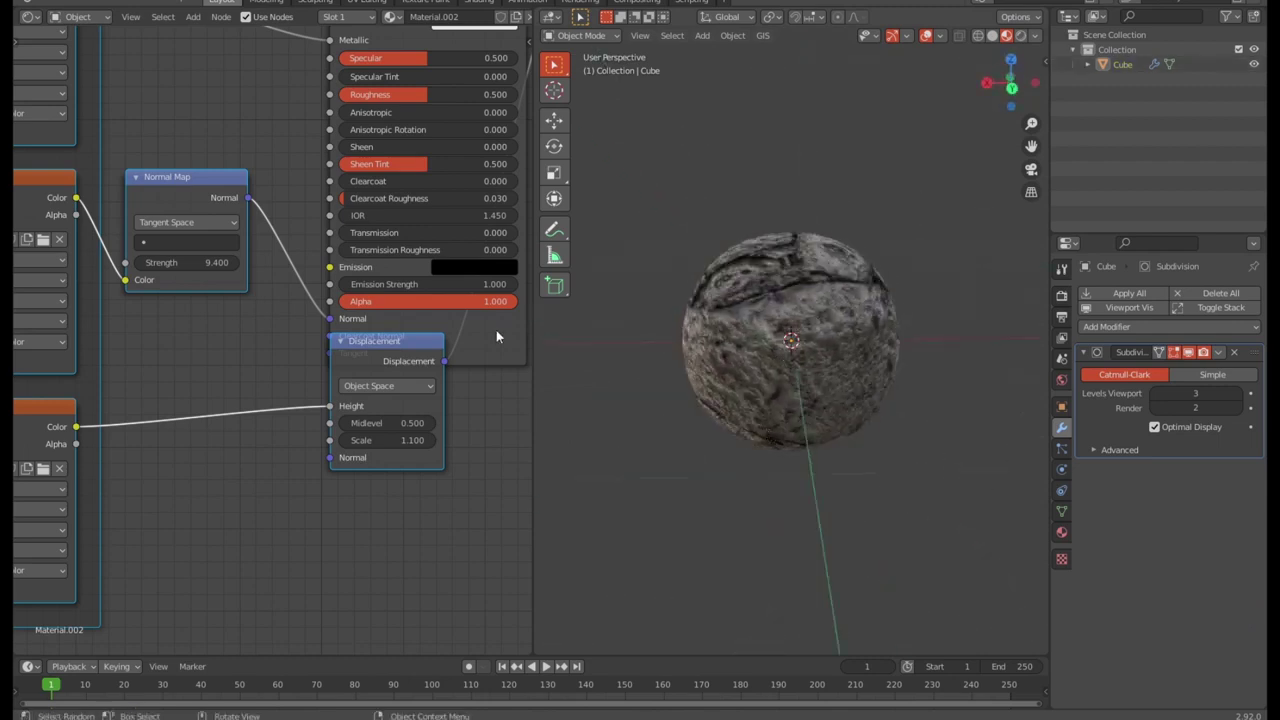
- Reset the Normal Map Strength to 1.000 to soften the stone relief
{"action": "double_click", "coordinate": [225, 263]}
{"action": "type", "text": "9.5"}
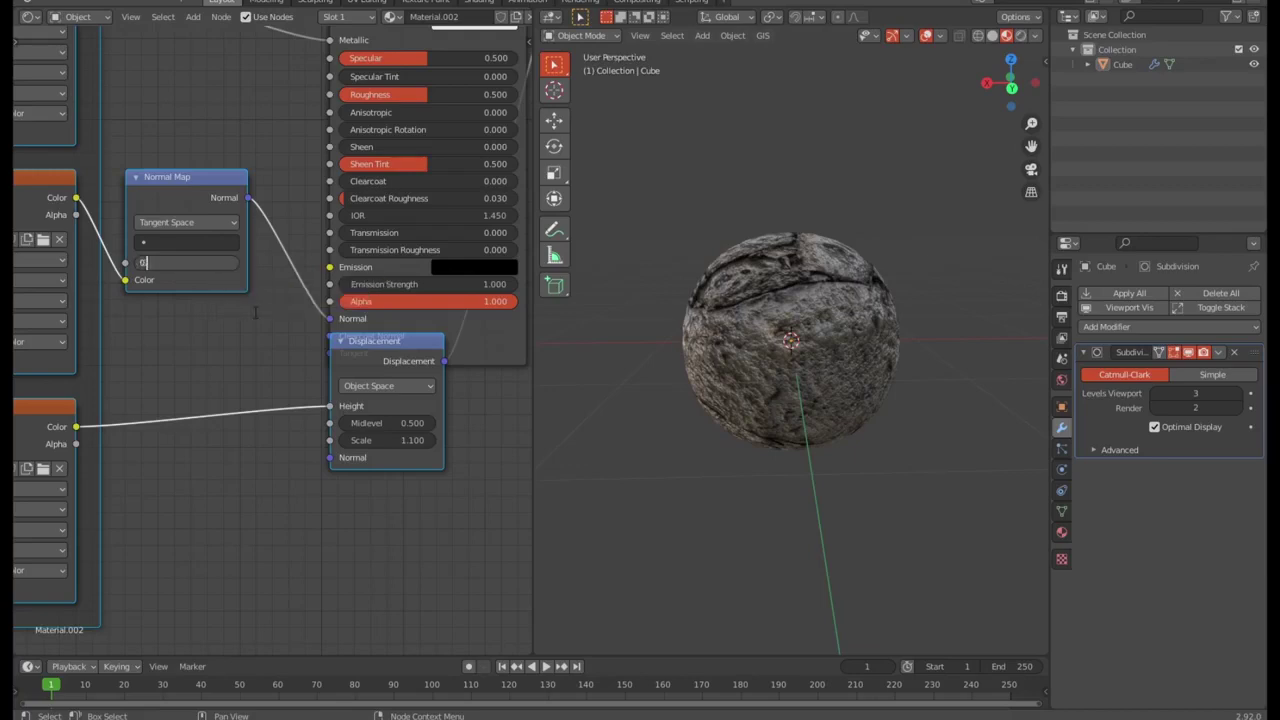
{"action": "type", "text": ".1"}
{"action": "key", "text": "Return"}
{"action": "double_click", "coordinate": [221, 263]}
{"action": "type", "text": "1"}
{"action": "key", "text": "Return"}
{"action": "mouse_move", "coordinate": [669, 304]}
{"action": "middle_mouse_down"}
{"action": "mouse_move", "coordinate": [809, 449]}
{"action": "mouse_move", "coordinate": [781, 383]}
{"action": "mouse_move", "coordinate": [831, 377]}
{"action": "mouse_move", "coordinate": [821, 307]}
{"action": "middle_mouse_up"}
{"action": "scroll", "coordinate": [831, 377], "scroll_direction": "up", "scroll_amount": 4}
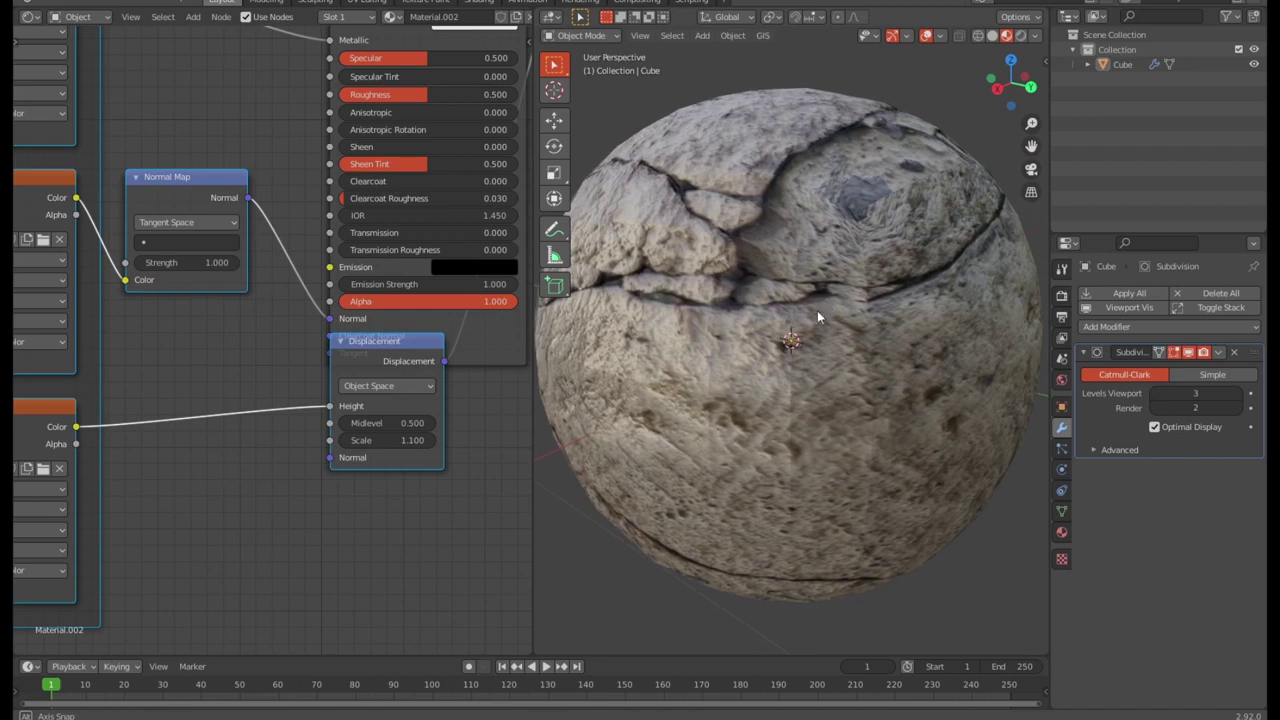
- Keep Object Space and raise the Displacement Midlevel to 2.700
{"action": "left_click", "coordinate": [389, 387]}
{"action": "left_click", "coordinate": [389, 403]}
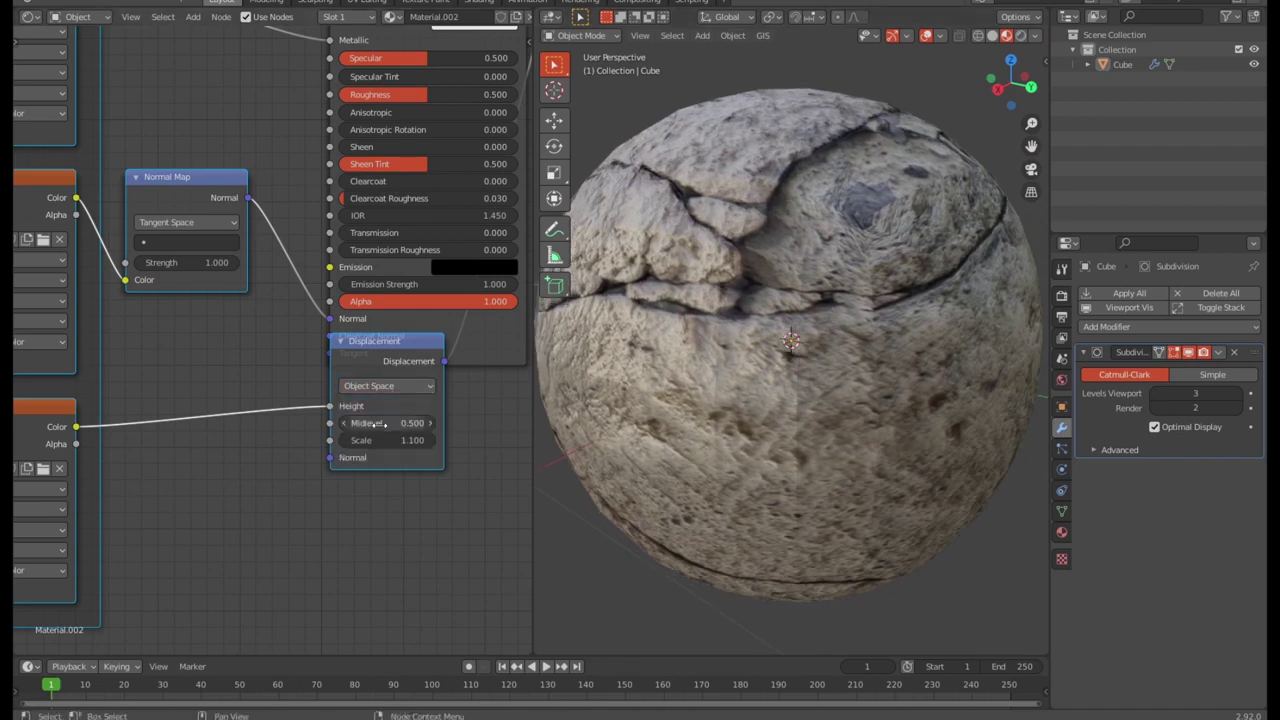
{"action": "left_click", "coordinate": [432, 423]}
{"action": "left_click", "coordinate": [432, 423]}
{"action": "left_click", "coordinate": [432, 423]}
{"action": "left_click", "coordinate": [432, 423]}
{"action": "double_click", "coordinate": [432, 423]}
{"action": "double_click", "coordinate": [432, 423]}
{"action": "double_click", "coordinate": [432, 423]}
{"action": "left_click", "coordinate": [432, 423]}
{"action": "double_click", "coordinate": [432, 423]}
{"action": "double_click", "coordinate": [432, 423]}
{"action": "left_click", "coordinate": [432, 423]}
{"action": "double_click", "coordinate": [432, 423]}
{"action": "left_click", "coordinate": [432, 423]}
{"action": "double_click", "coordinate": [432, 423]}
{"action": "left_click", "coordinate": [432, 423]}
- Raise the Displacement Scale to 1.700 and orbit to check the deeper cracks
{"action": "double_click", "coordinate": [432, 441]}
{"action": "double_click", "coordinate": [432, 441]}
{"action": "left_click", "coordinate": [432, 441]}
{"action": "left_click", "coordinate": [432, 441]}
{"action": "mouse_move", "coordinate": [922, 370]}
{"action": "middle_mouse_down"}
{"action": "mouse_move", "coordinate": [923, 314]}
{"action": "mouse_move", "coordinate": [698, 209]}
{"action": "middle_mouse_up"}
{"action": "scroll", "coordinate": [920, 310], "scroll_direction": "down", "scroll_amount": 3}
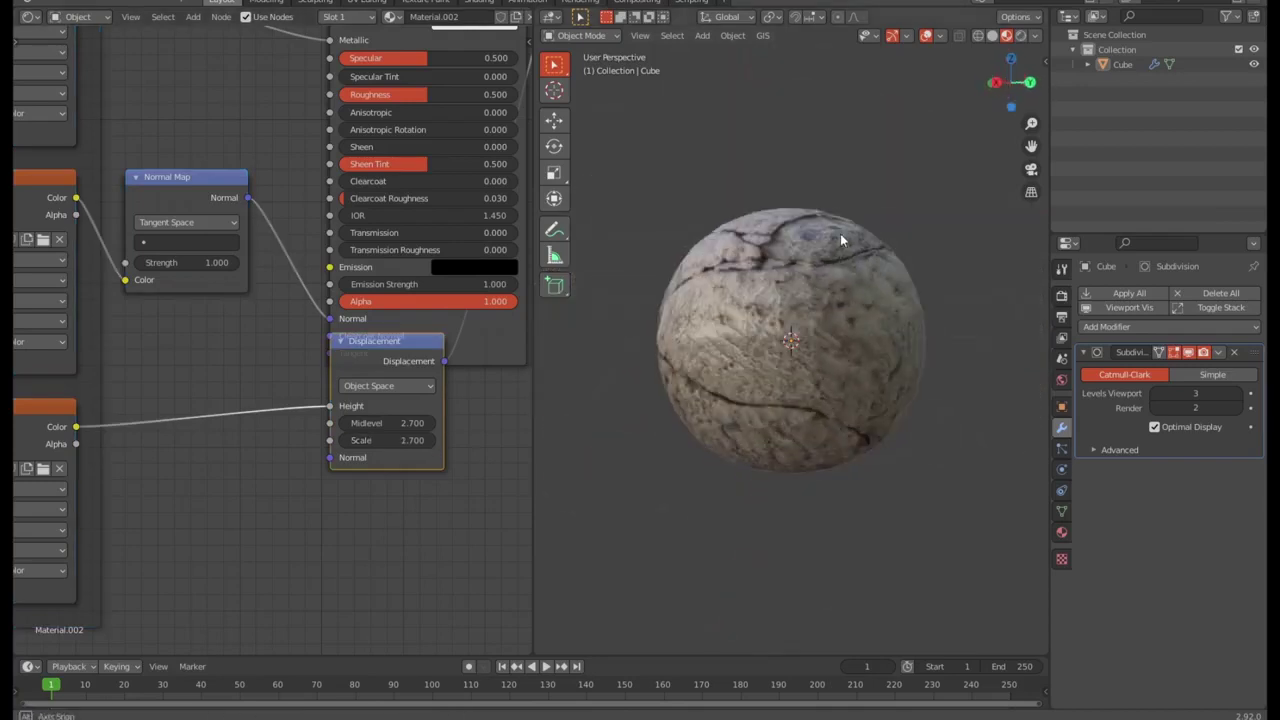
{"action": "middle_click_drag", "start_coordinate": [620, 219], "coordinate": [626, 231]}
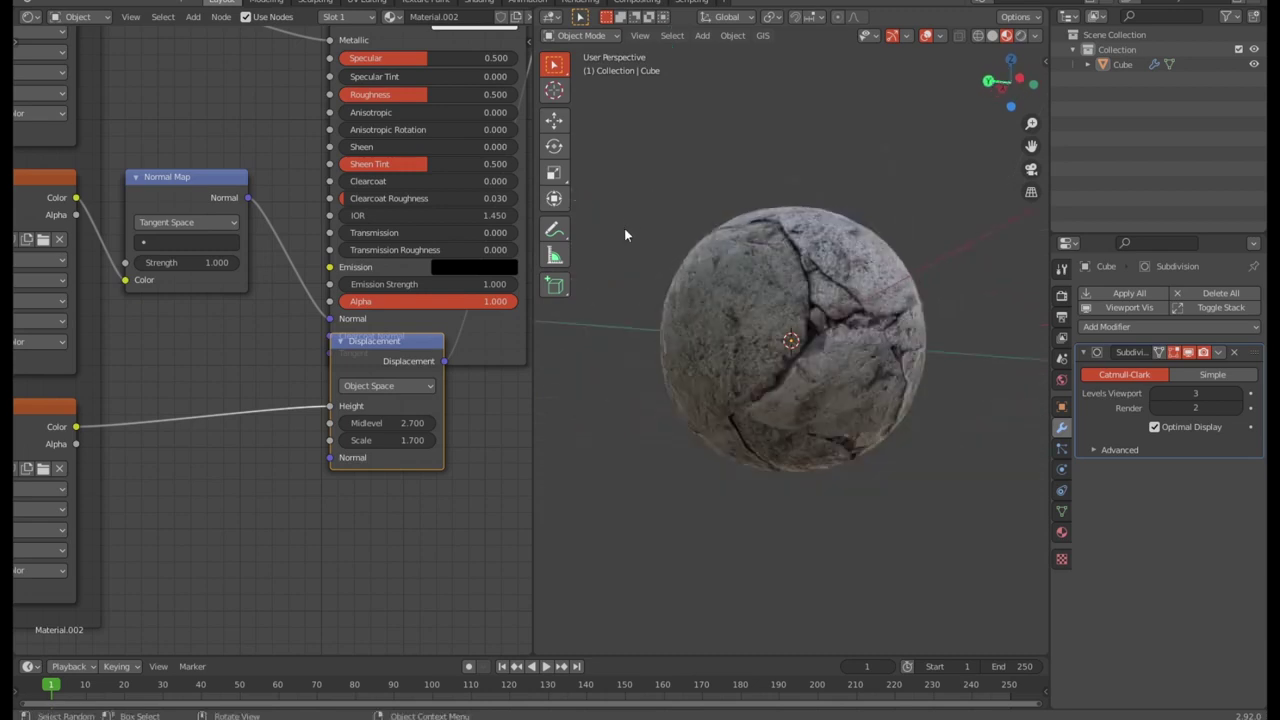
{"action": "scroll", "coordinate": [626, 231], "scroll_direction": "up", "scroll_amount": 2}
{"action": "scroll", "coordinate": [841, 397], "scroll_direction": "up", "scroll_amount": 3}
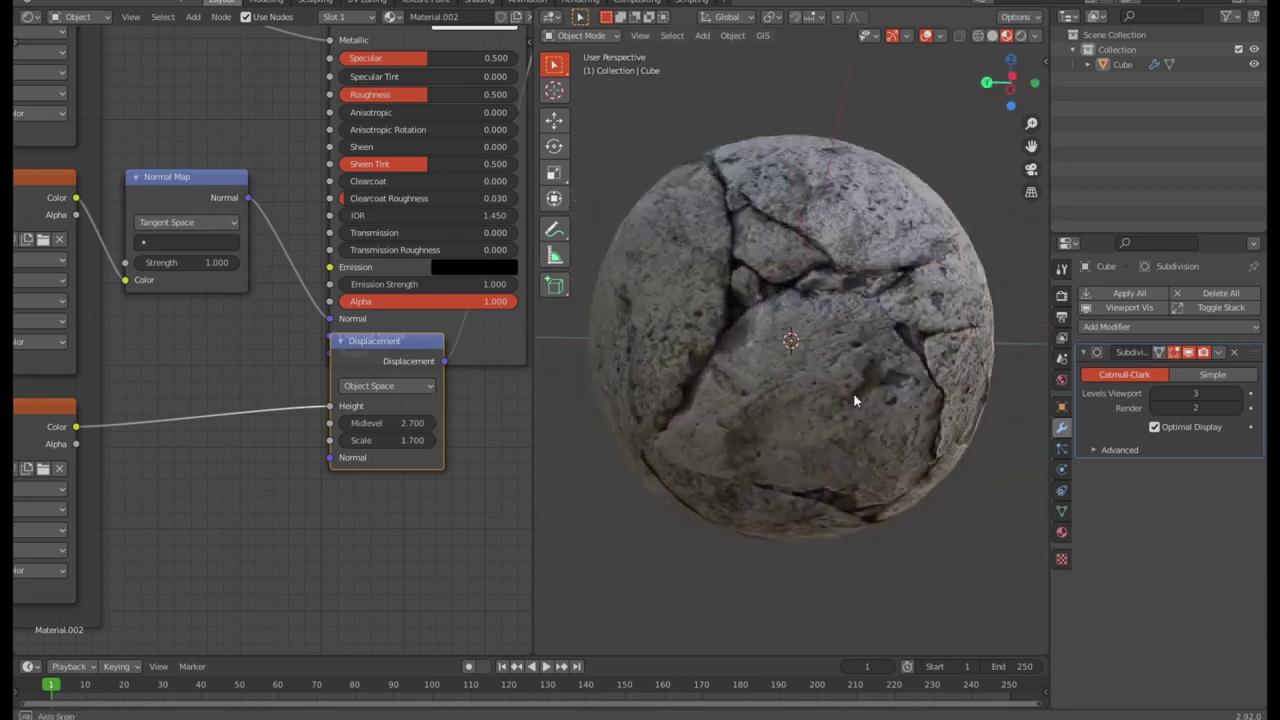